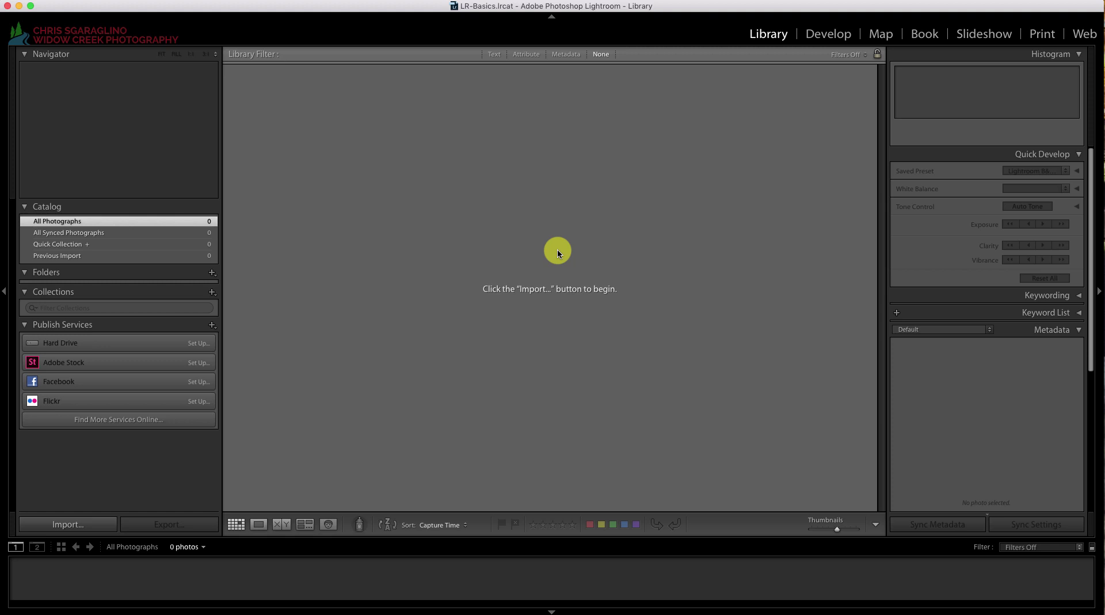
Start an import and pick the Desktop's NIKON SD folder as the source
click(81, 525)
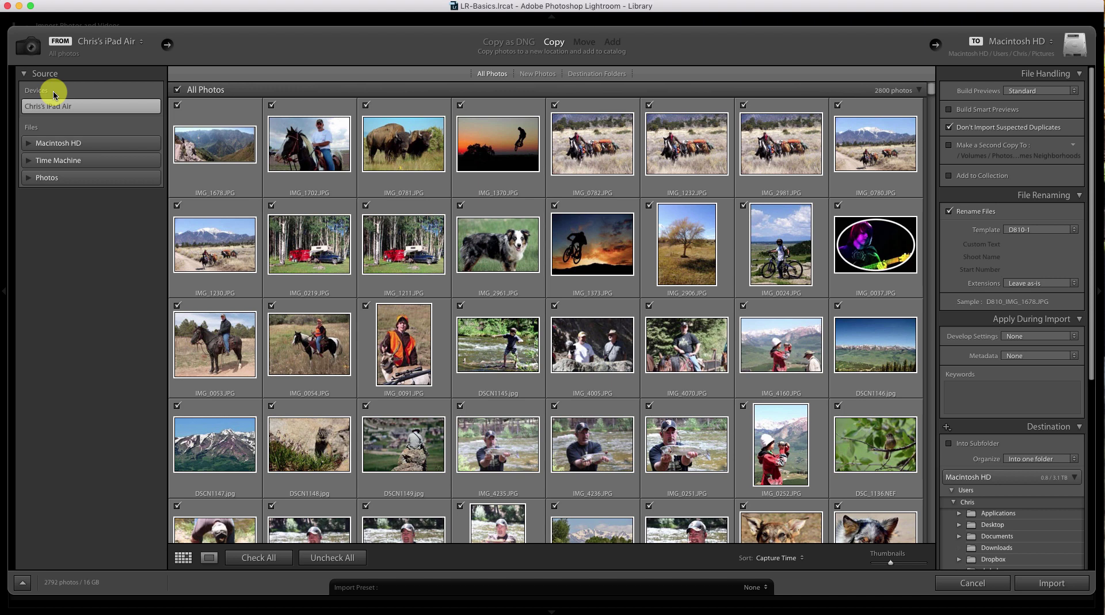
click(29, 143)
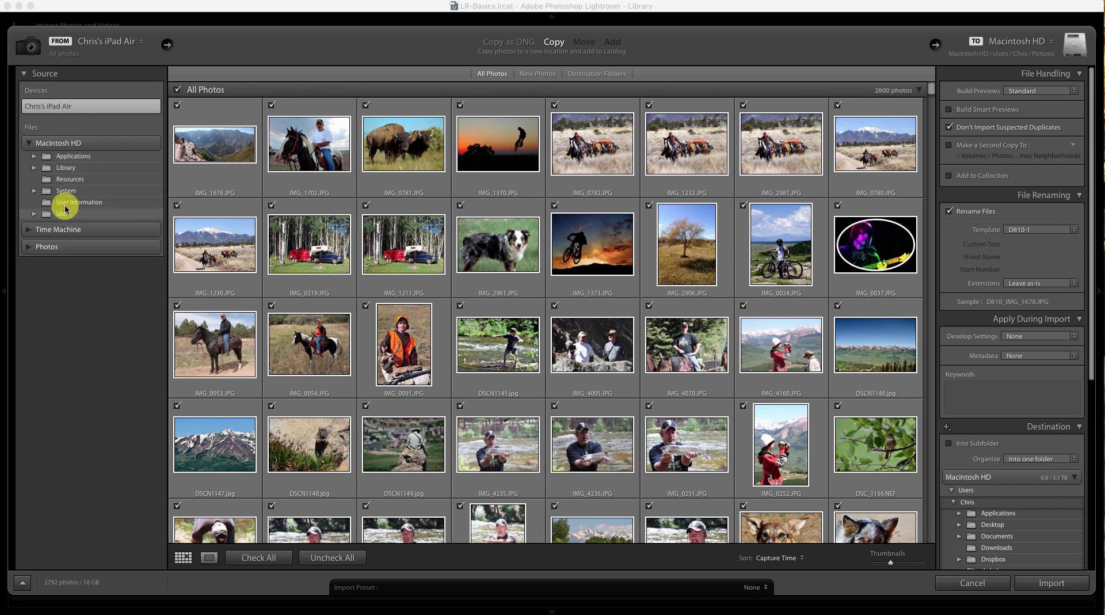
click(33, 214)
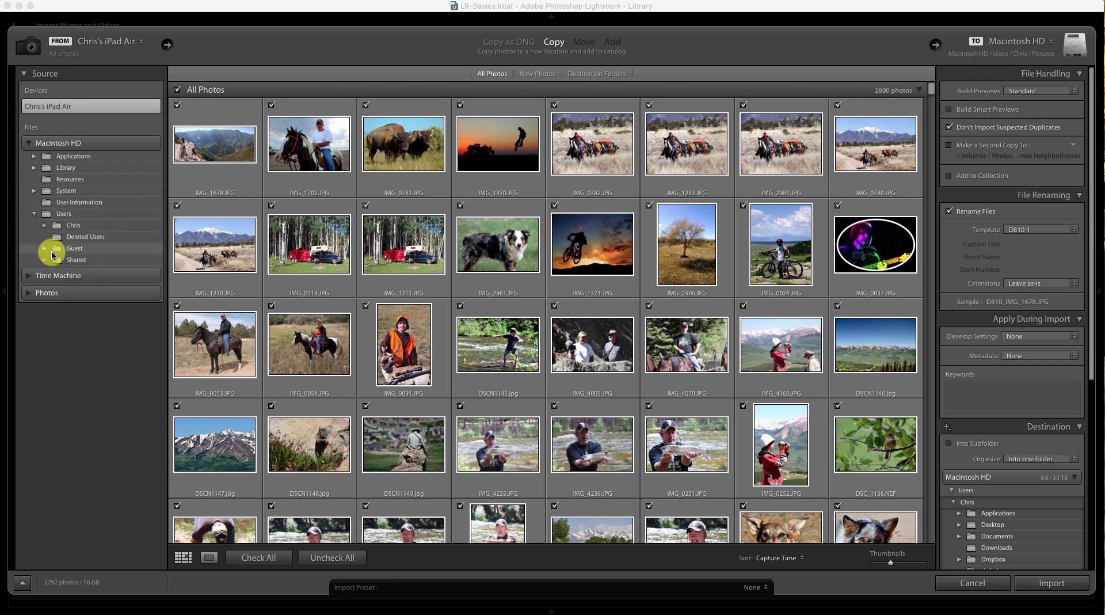
click(44, 260)
click(44, 225)
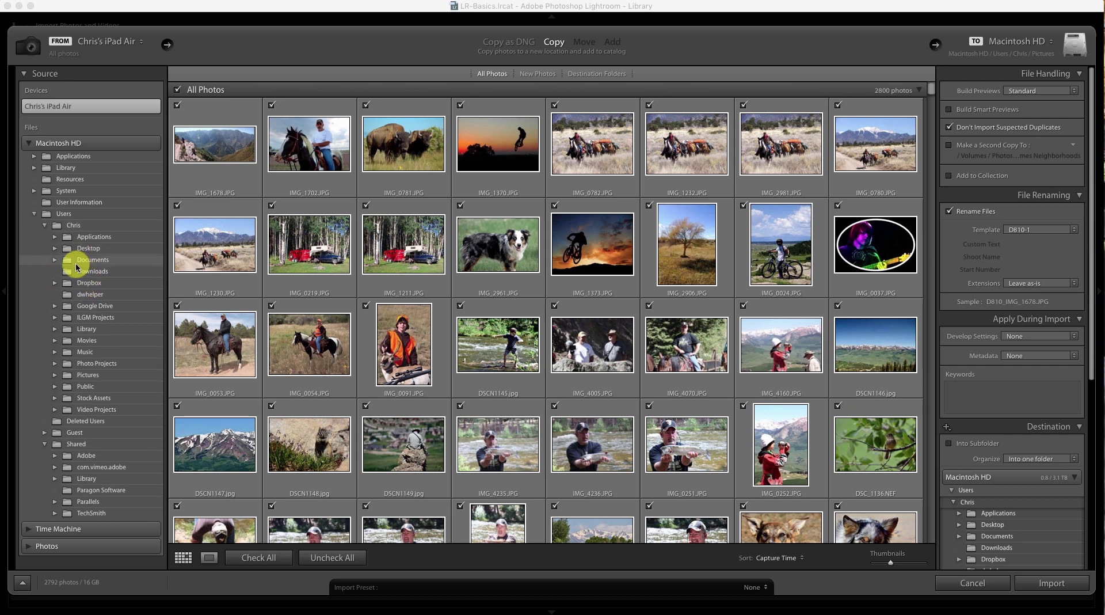
click(56, 249)
click(99, 282)
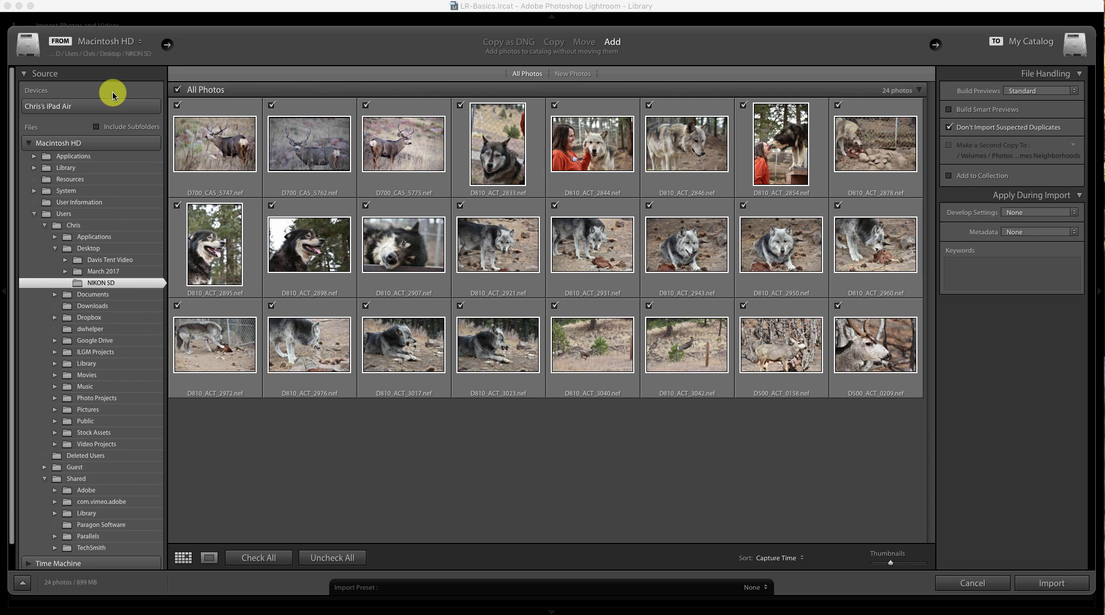
Set the import mode to Copy so the 24 photos go into the Pictures folder
click(552, 42)
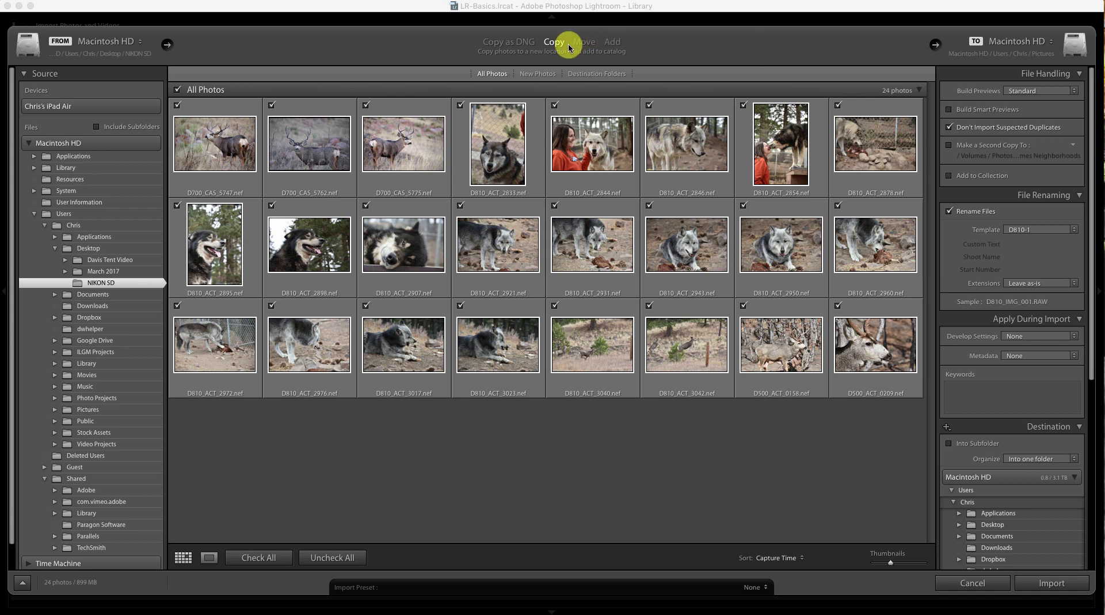
click(613, 45)
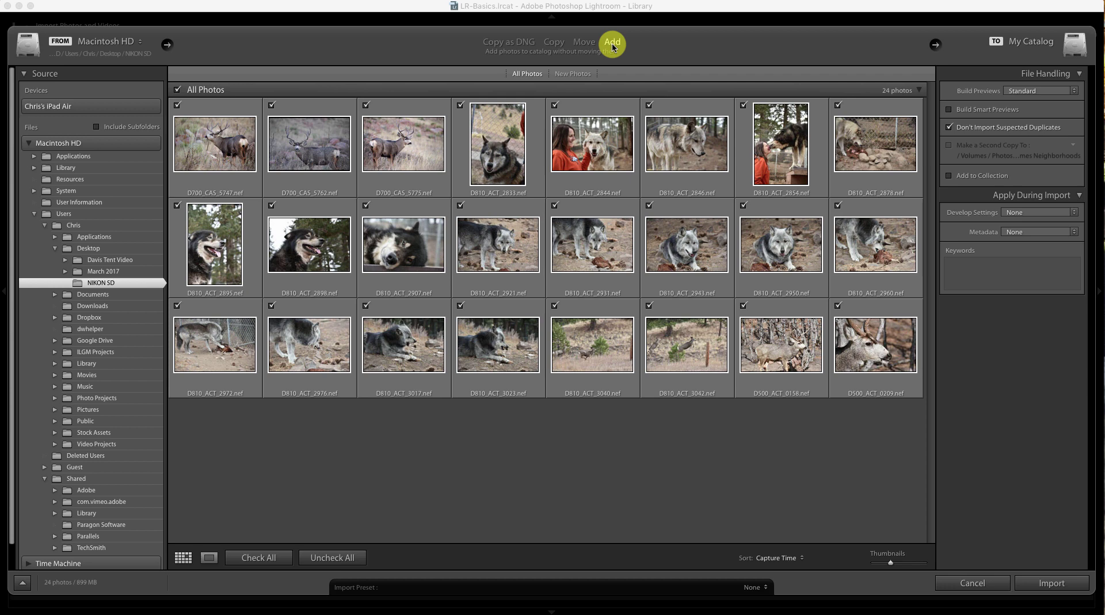
click(556, 42)
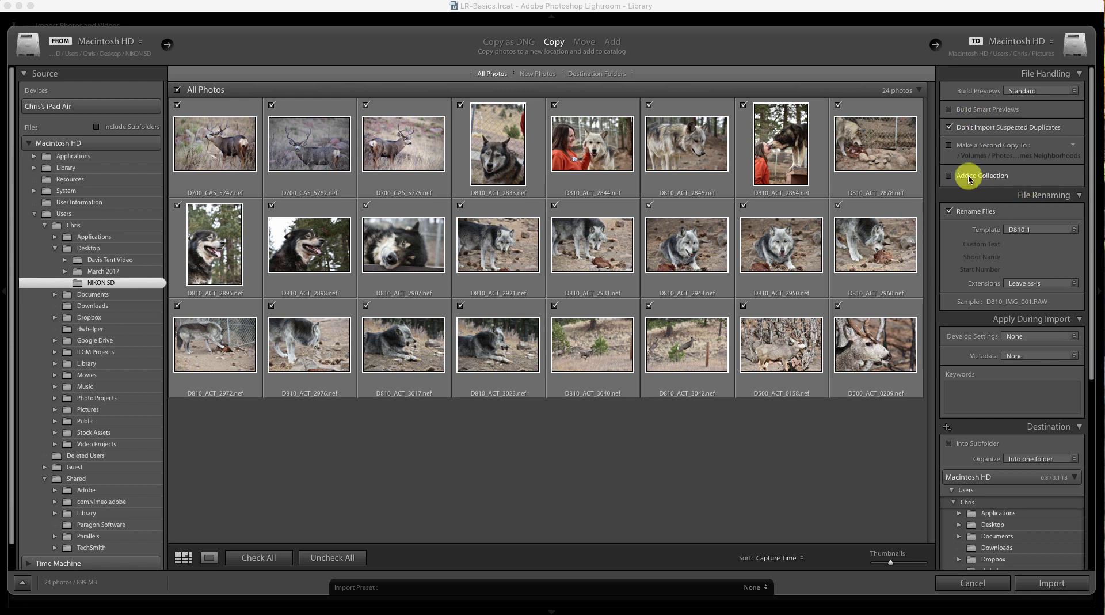
Turn off file renaming and collapse the renaming and apply-during-import panels
click(962, 213)
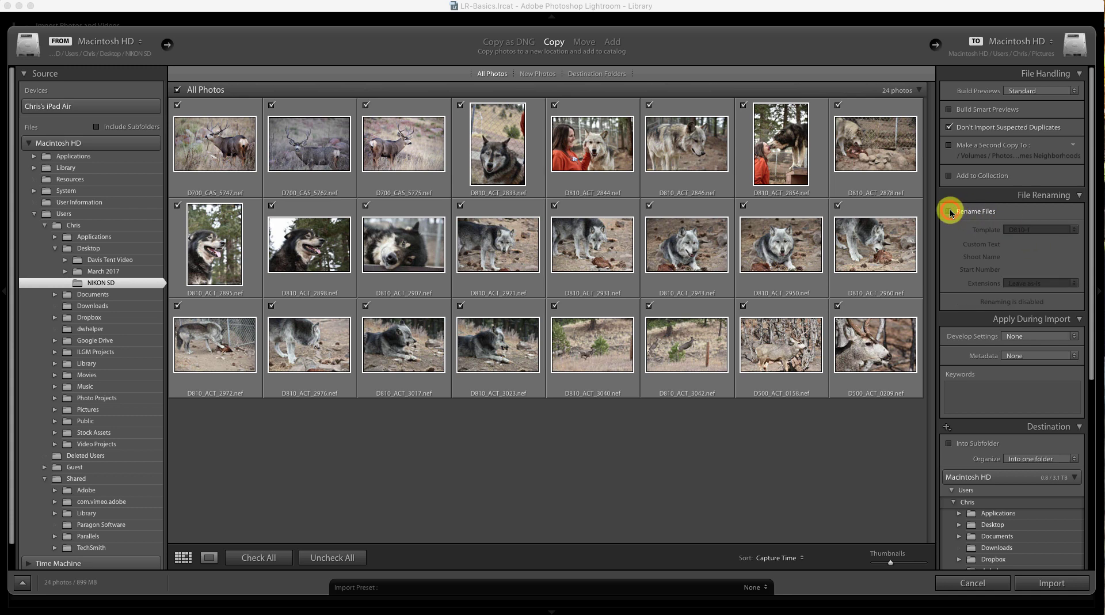
click(1080, 197)
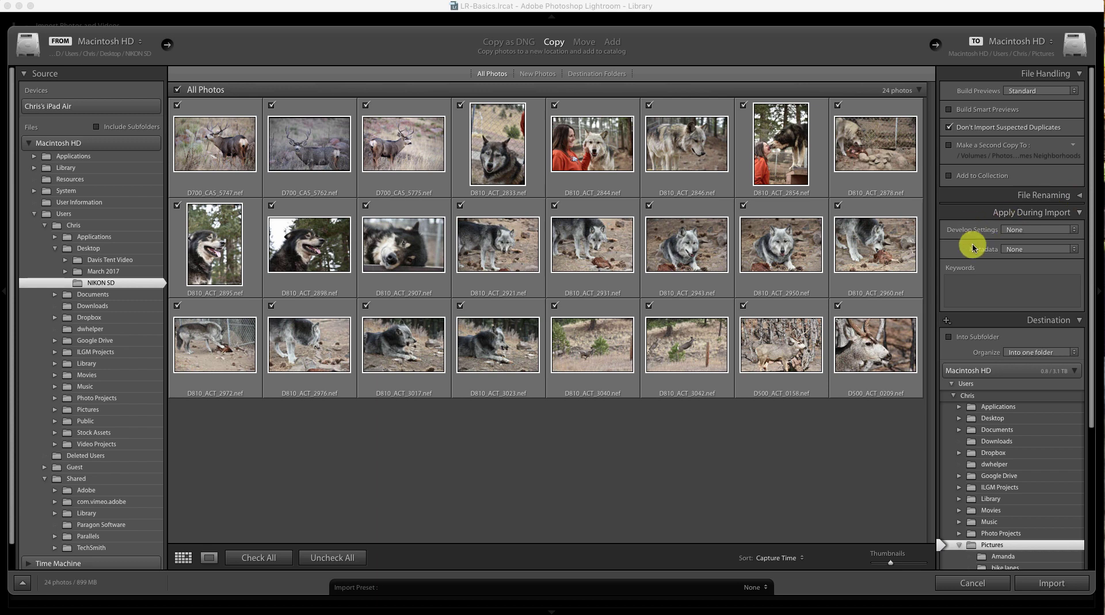
click(1079, 212)
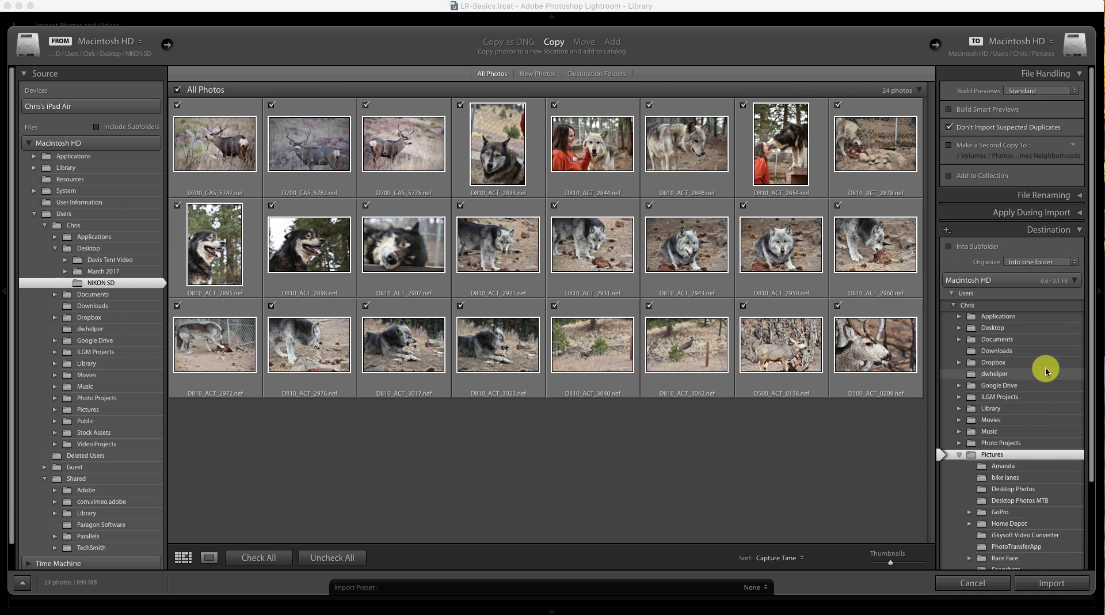
Import into a new 'Workshop' subfolder under Photo Projects > Current Projects
scroll(1046, 441, down, 3)
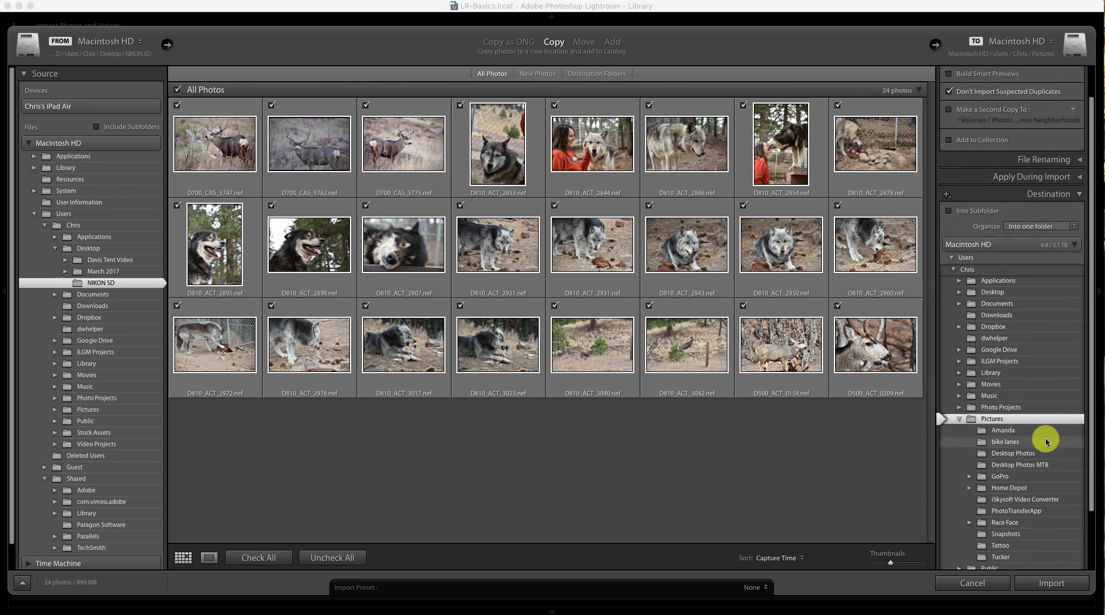
click(959, 419)
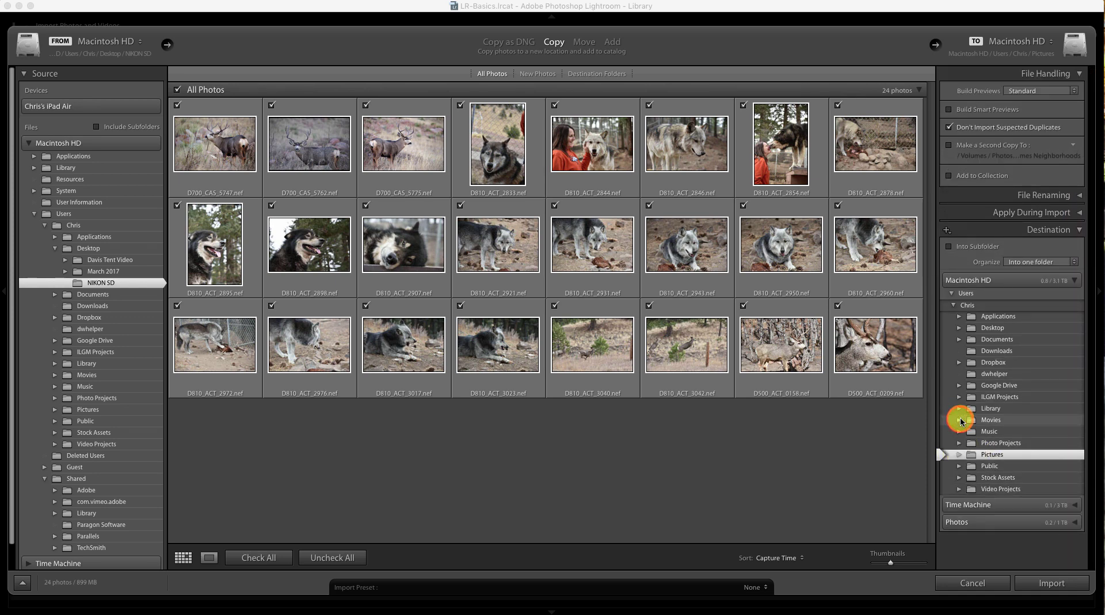
click(960, 442)
click(949, 247)
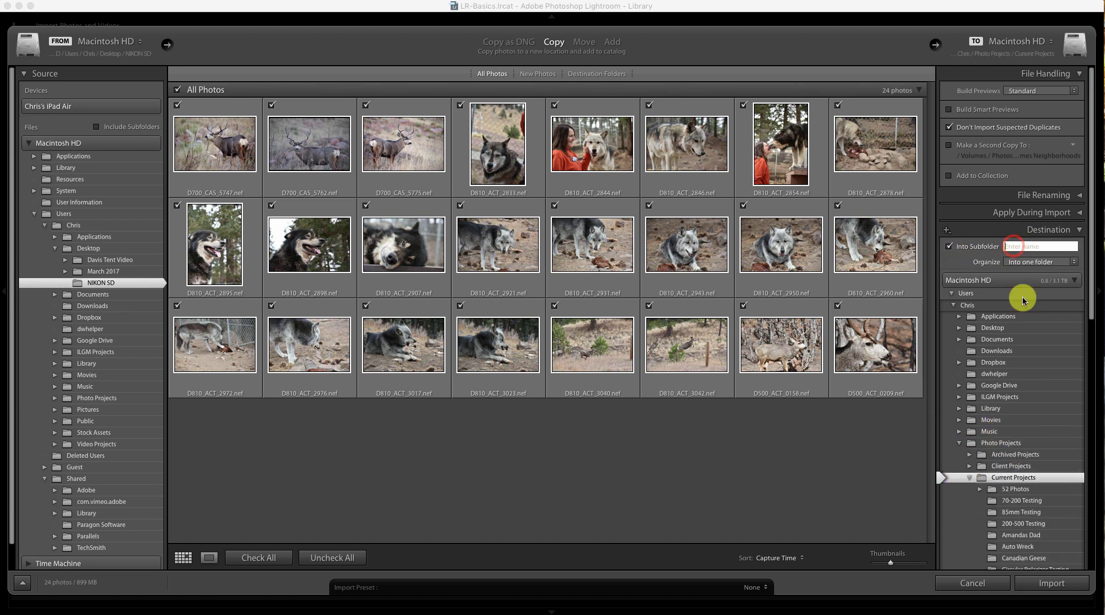
click(1012, 246)
text(Work)
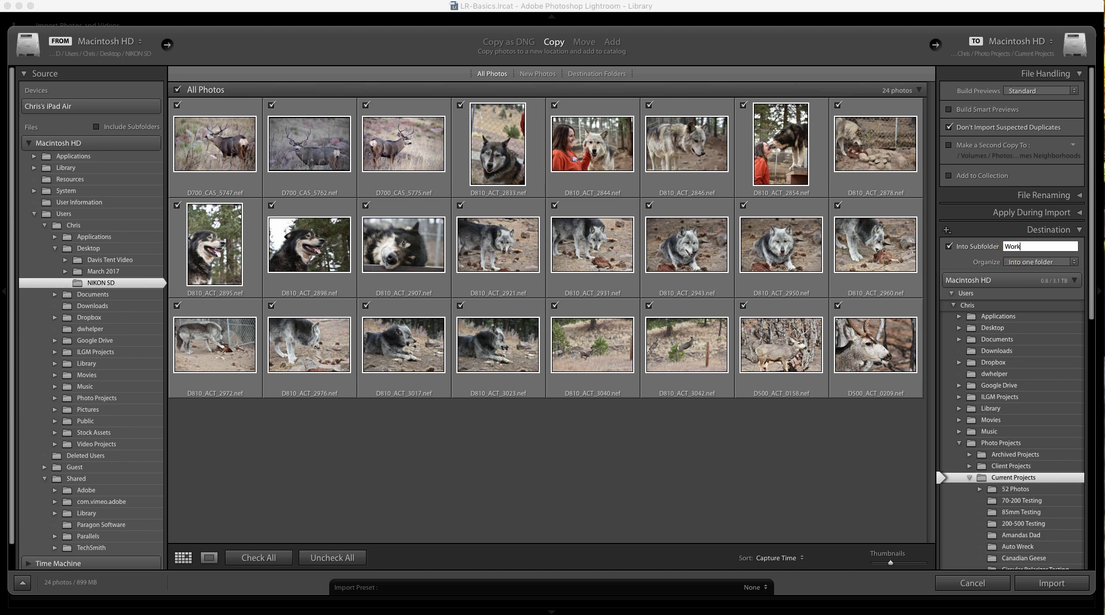
text(shop)
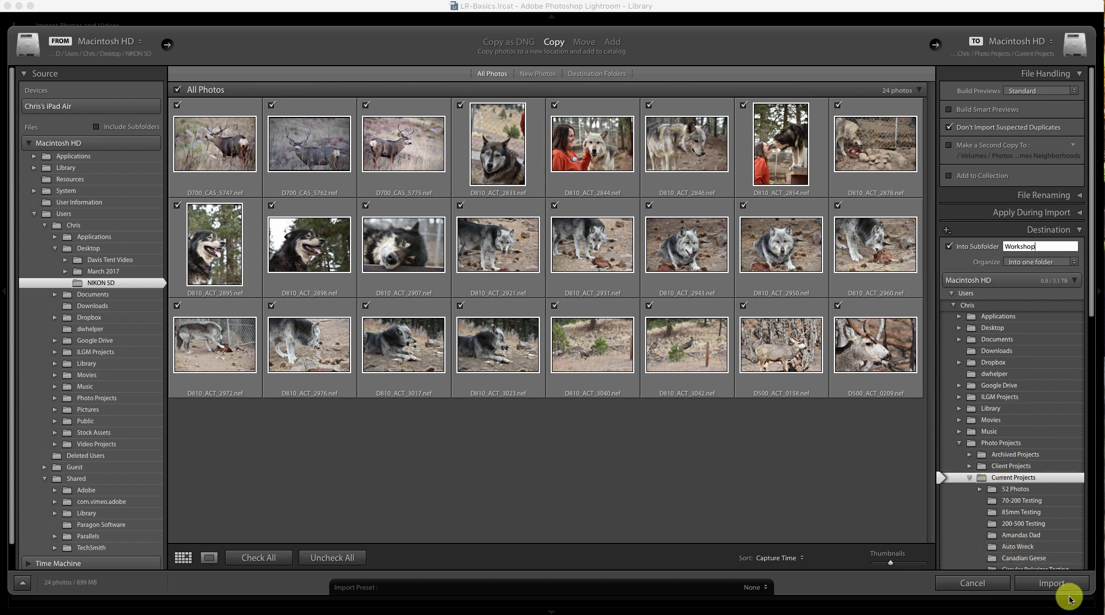
click(1054, 584)
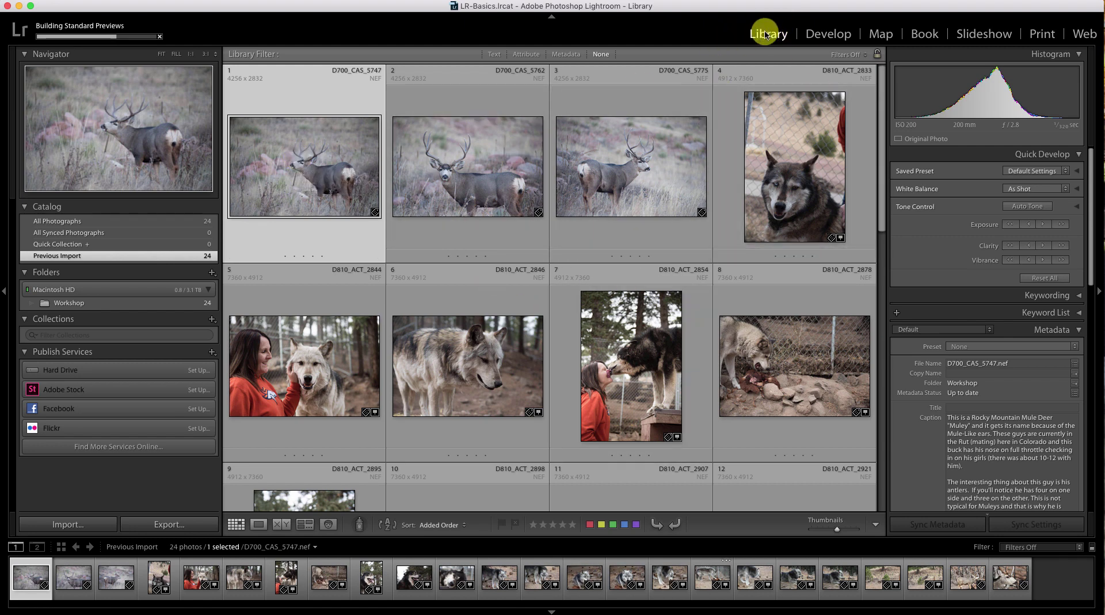
double_click(333, 181)
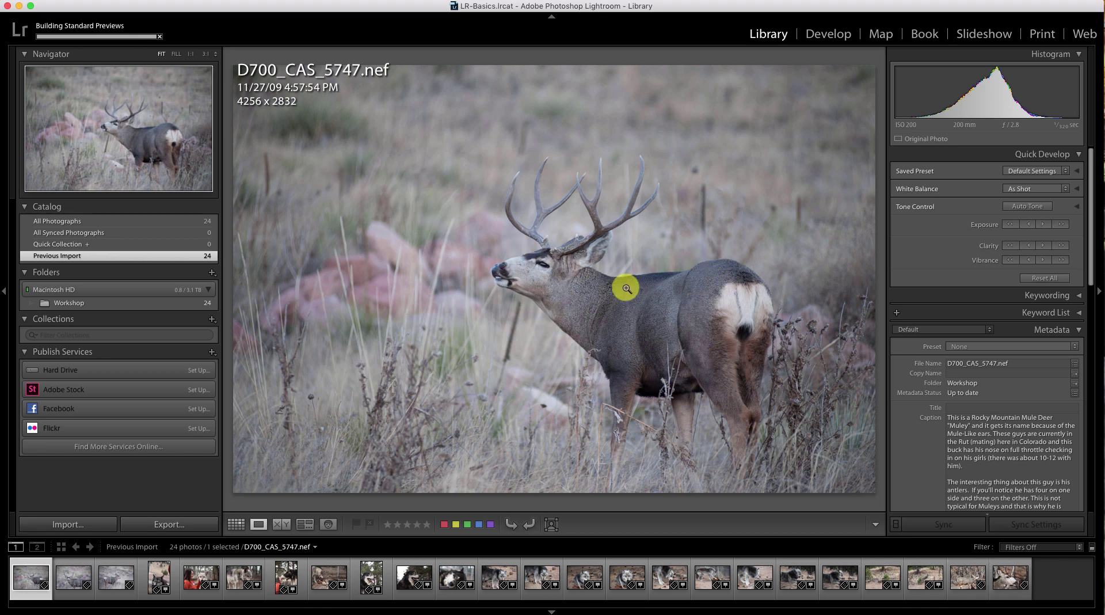
click(236, 525)
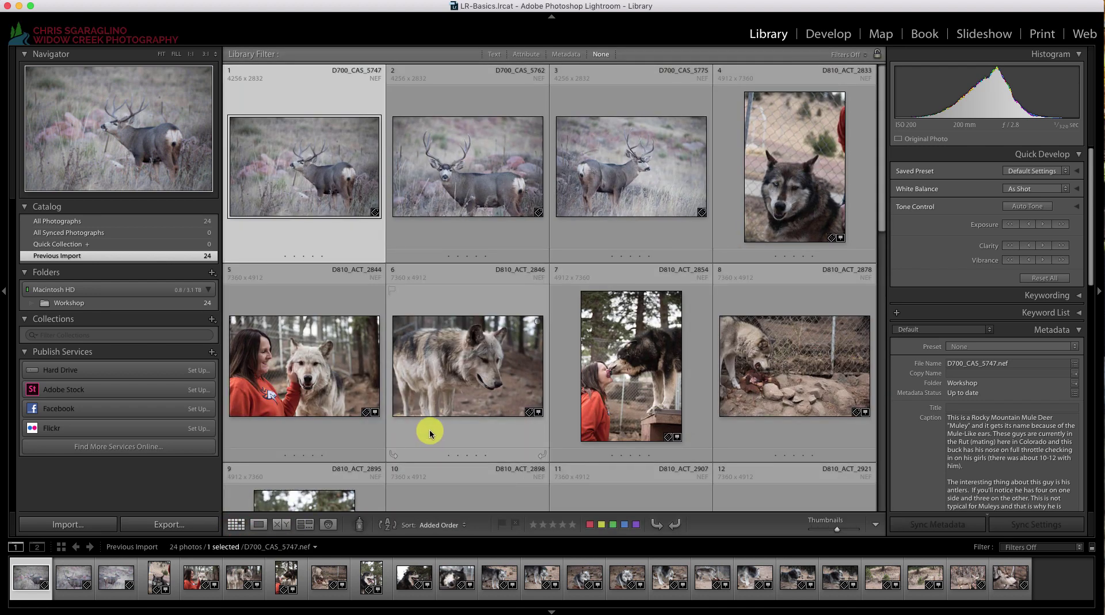
scroll(430, 434, down, 5)
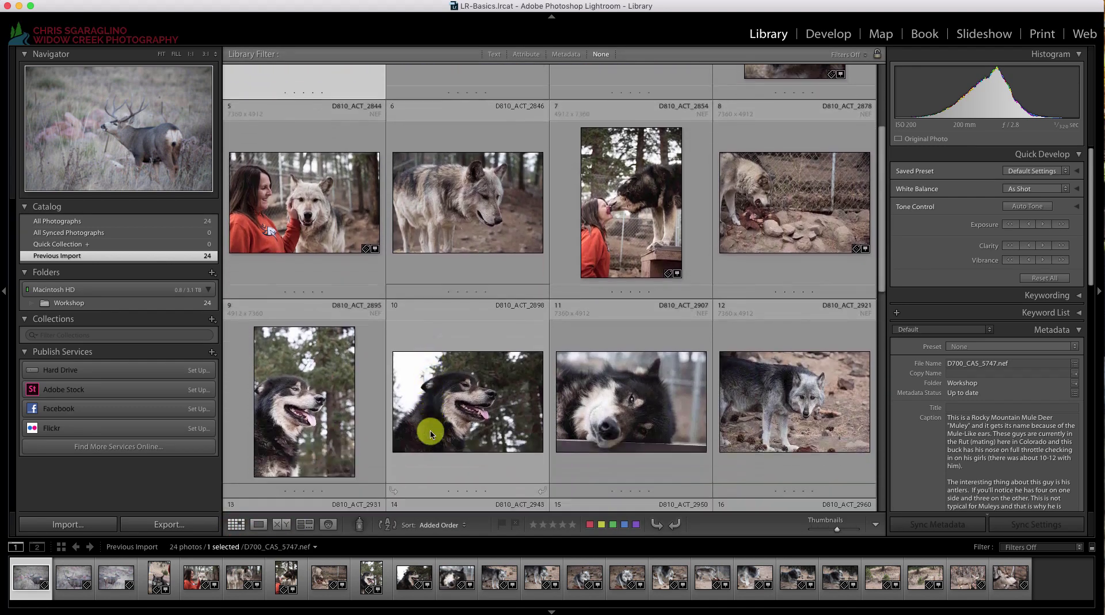
scroll(430, 430, down, 12)
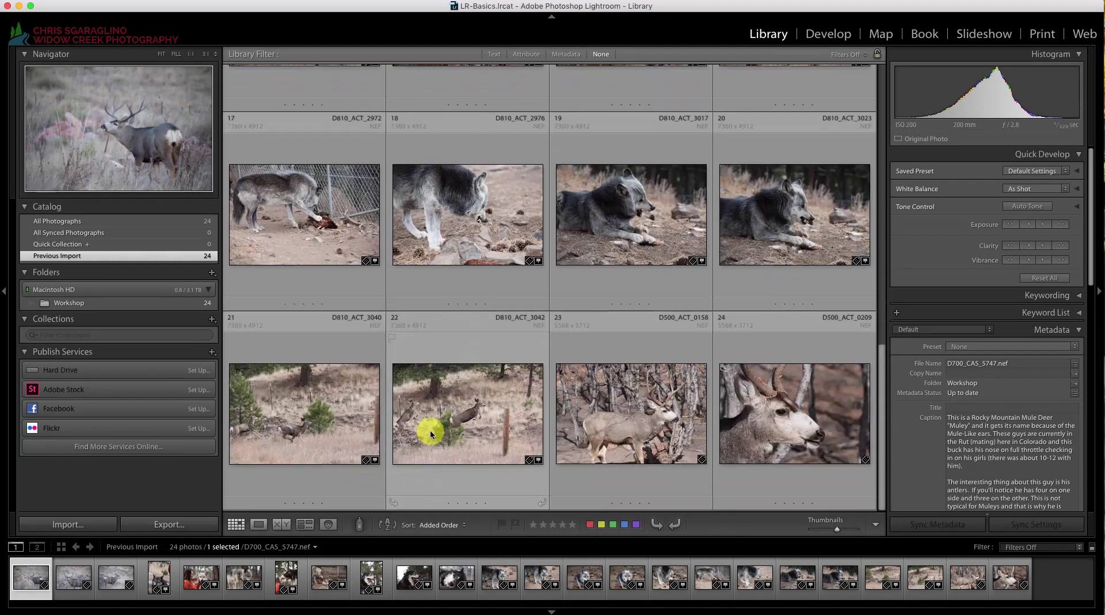
scroll(430, 430, up, 15)
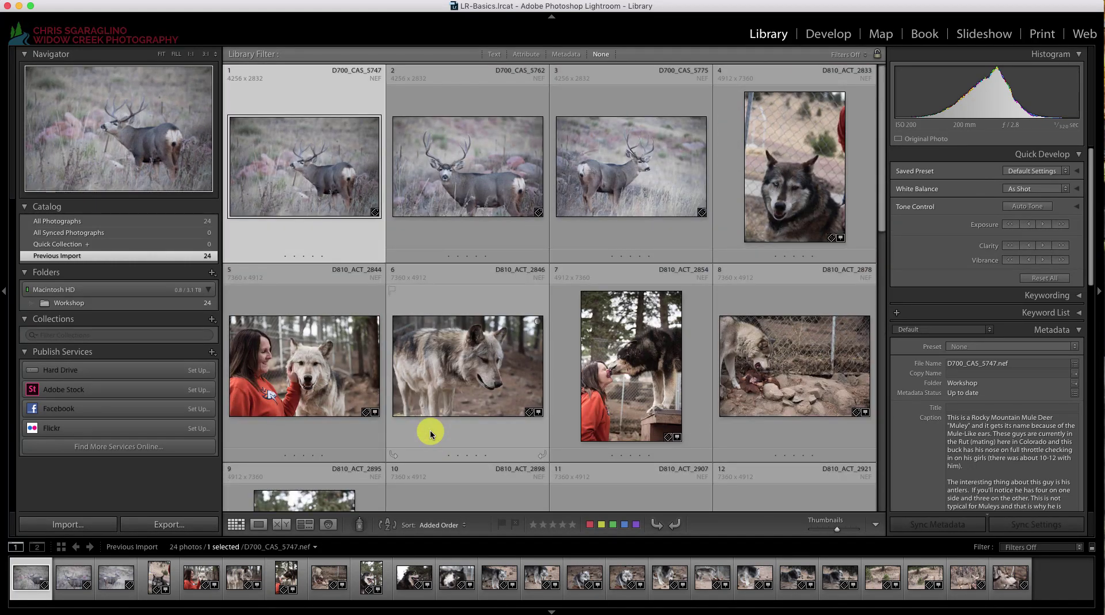
scroll(430, 429, down, 3)
Collapse Quick Develop and select wolf photo 8 to look at its title field
scroll(403, 224, up, 3)
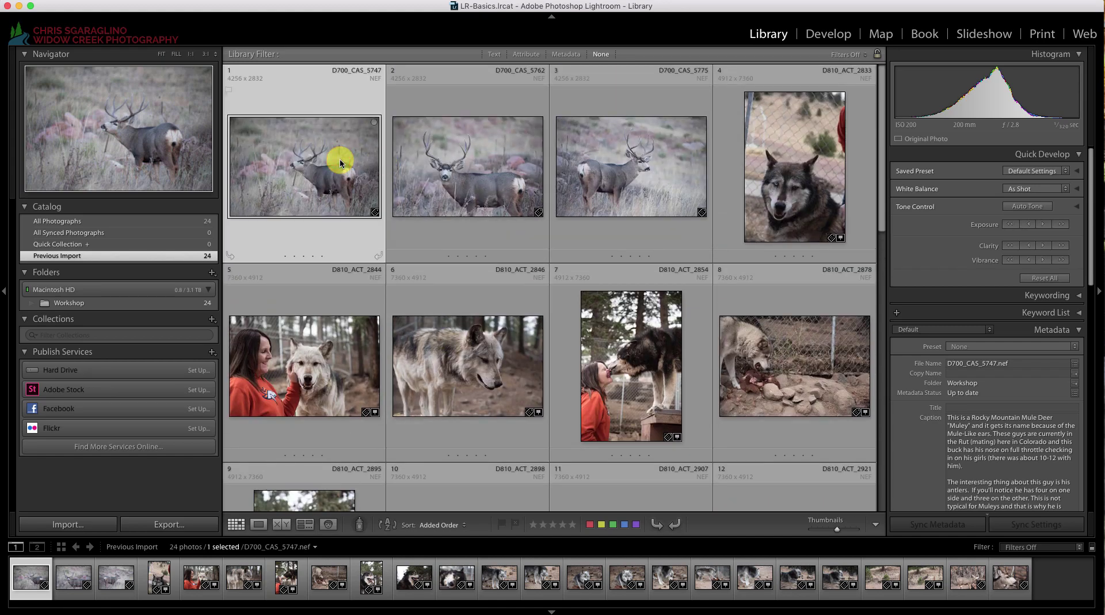
mouse_move(341, 164)
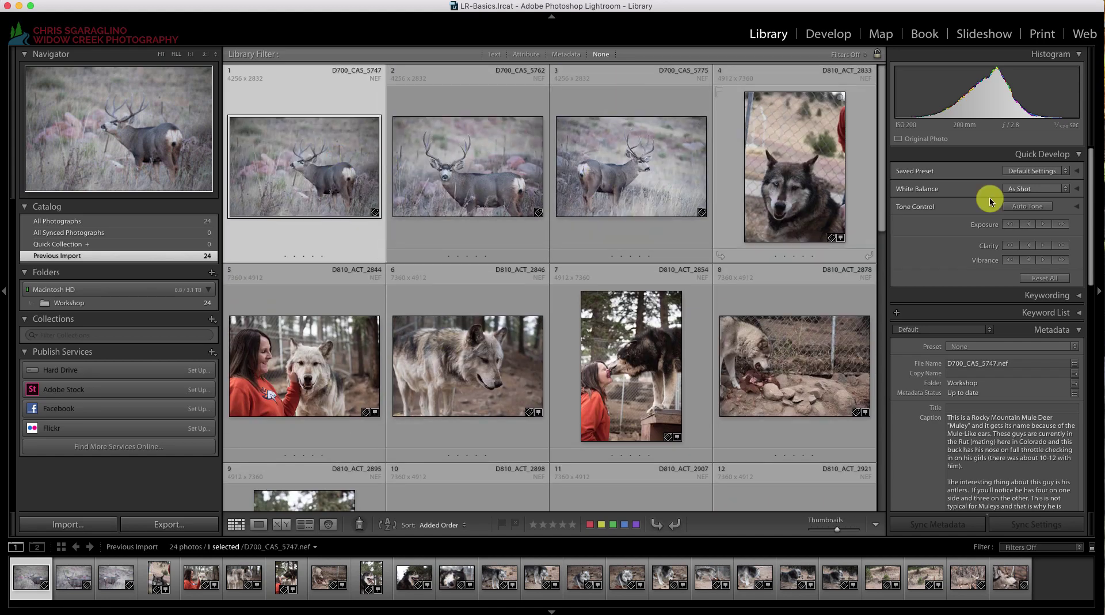
click(1079, 157)
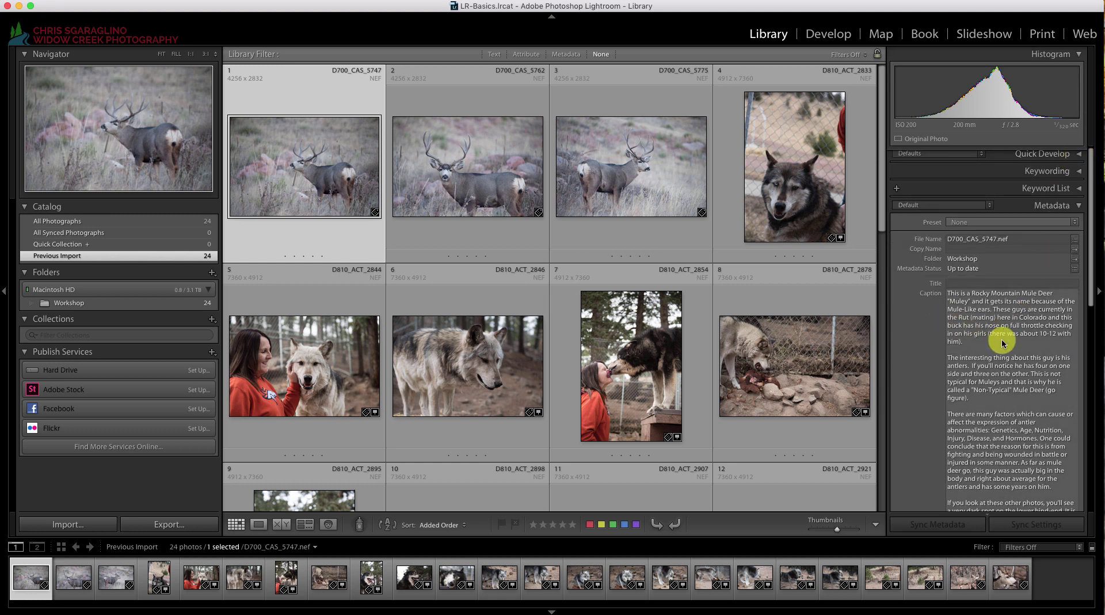
click(792, 373)
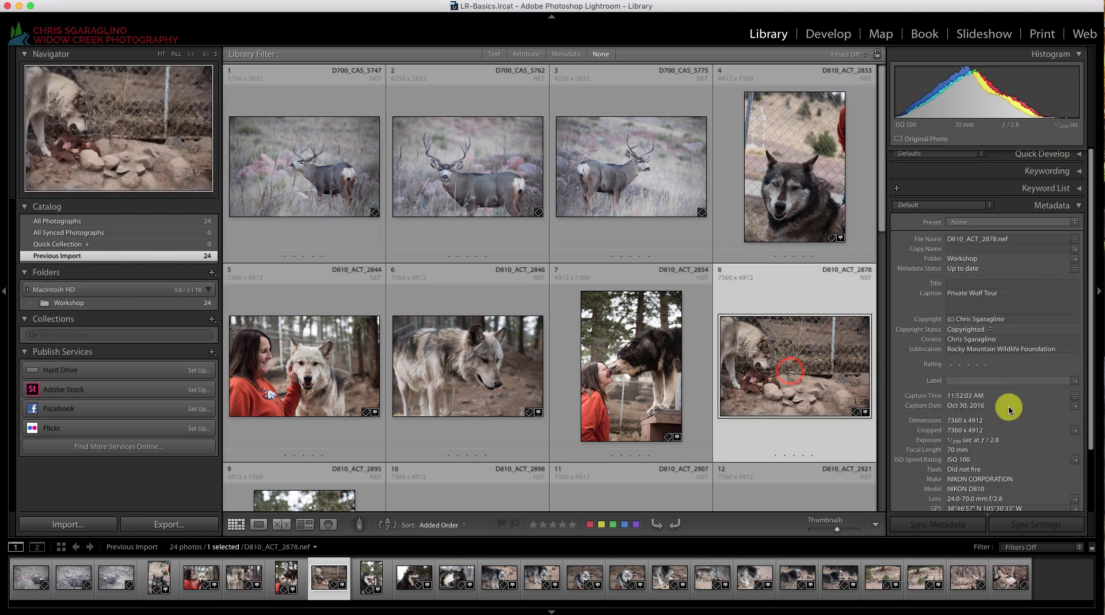
click(972, 282)
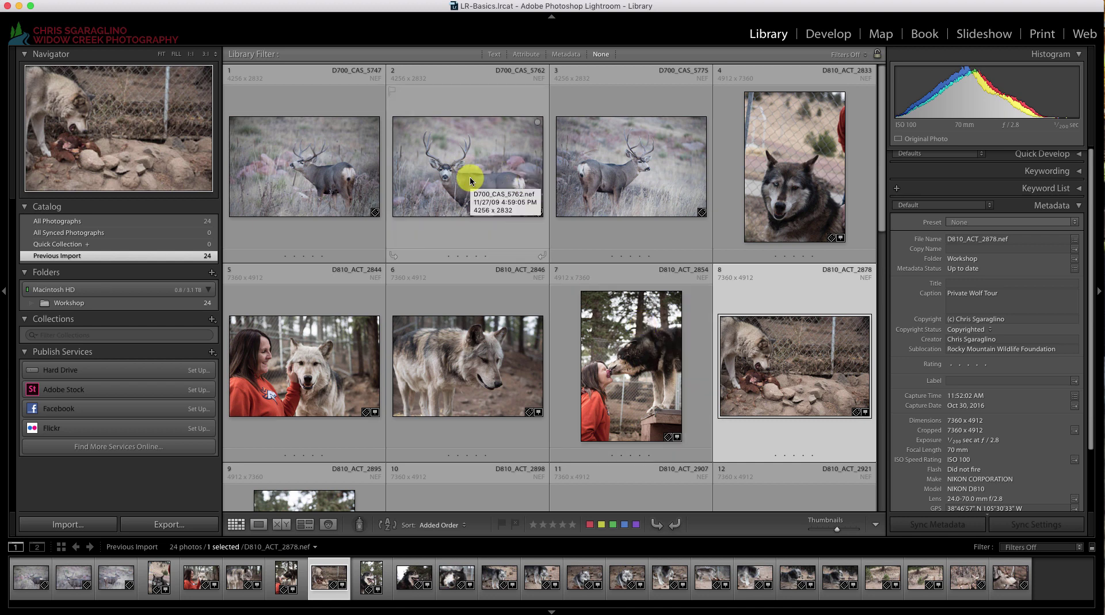
Select the three mule deer photos to show their shared copyright and location metadata
click(304, 167)
shift+click(604, 175)
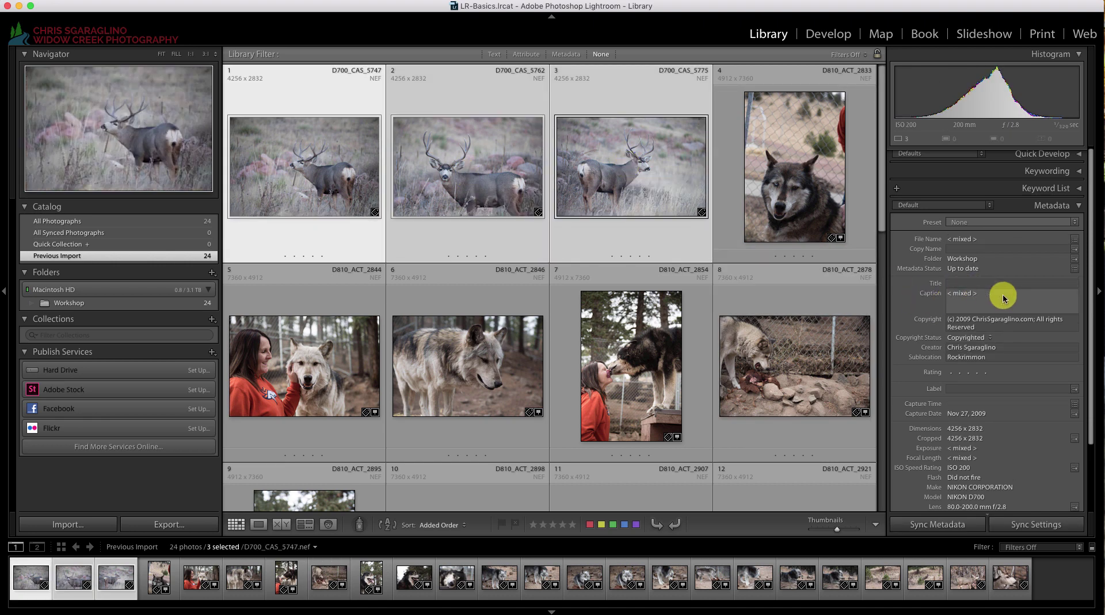
scroll(1003, 298, down, 5)
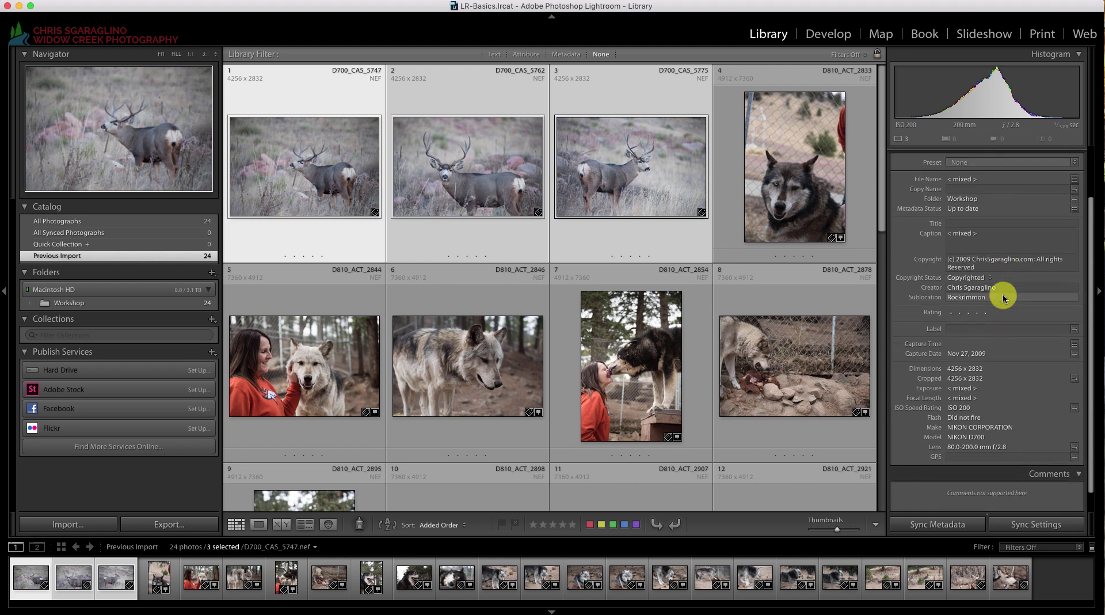
scroll(1003, 297, up, 5)
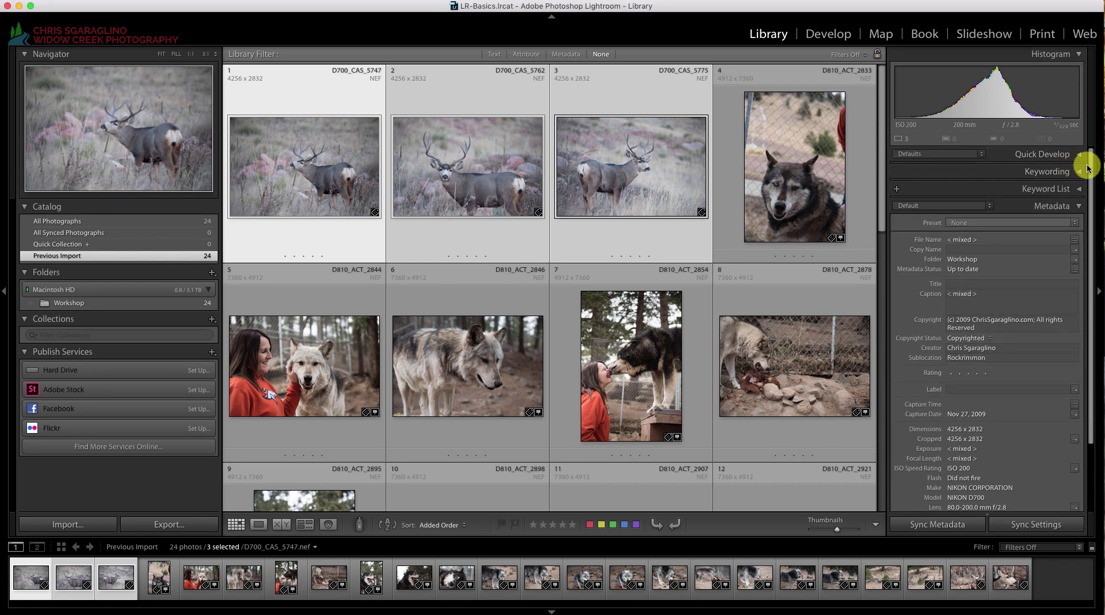
Inspect the deer photos' keyword tags (colorado wildlife, mule deer, non-typical) without changing them
click(1080, 173)
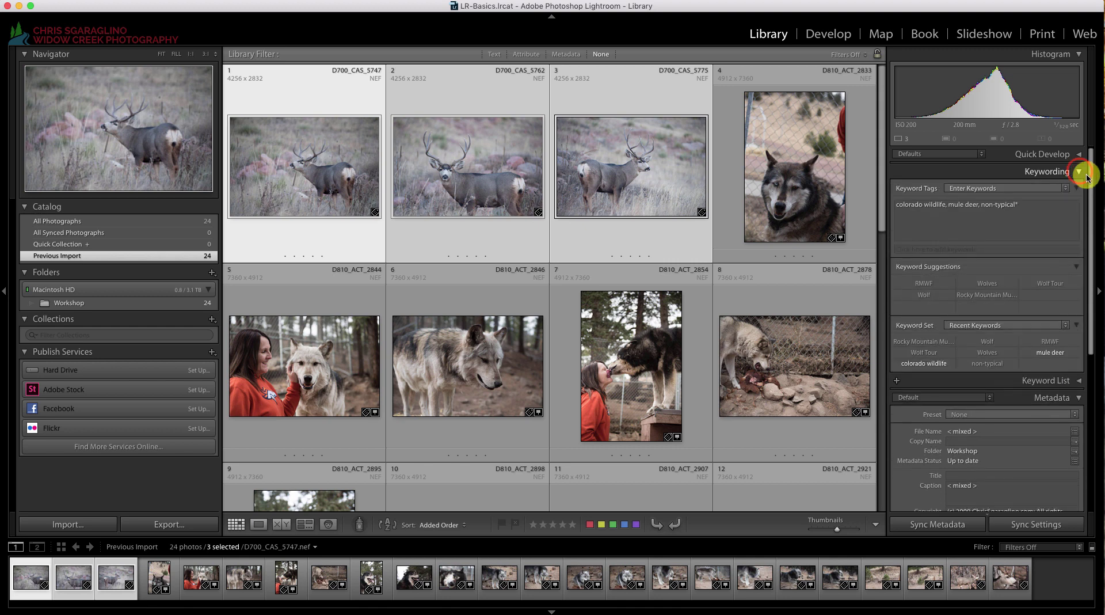
click(1059, 210)
click(1027, 207)
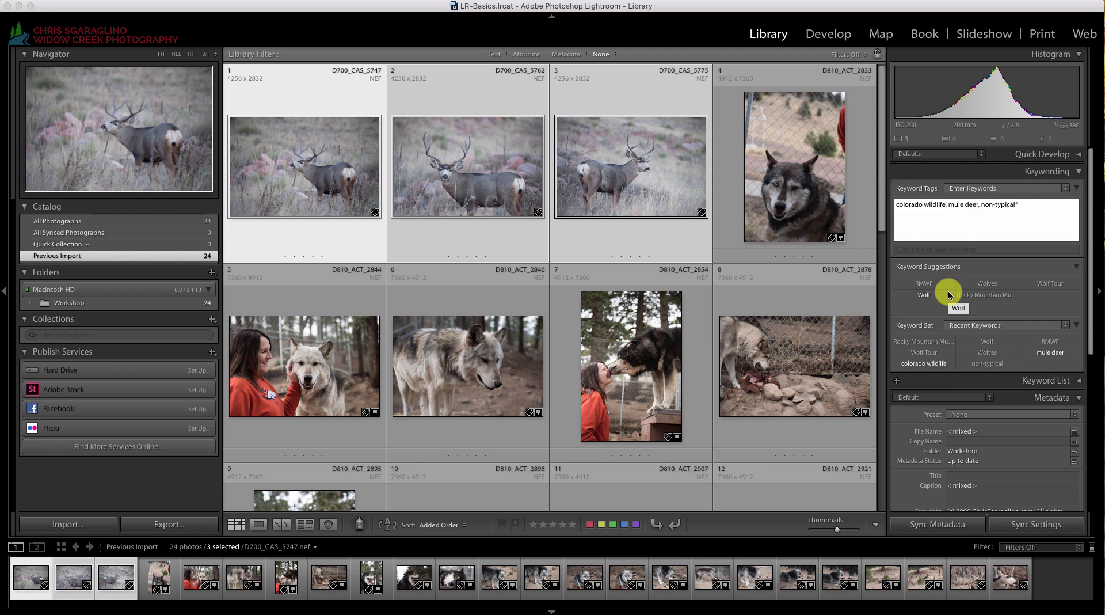
mouse_move(1031, 206)
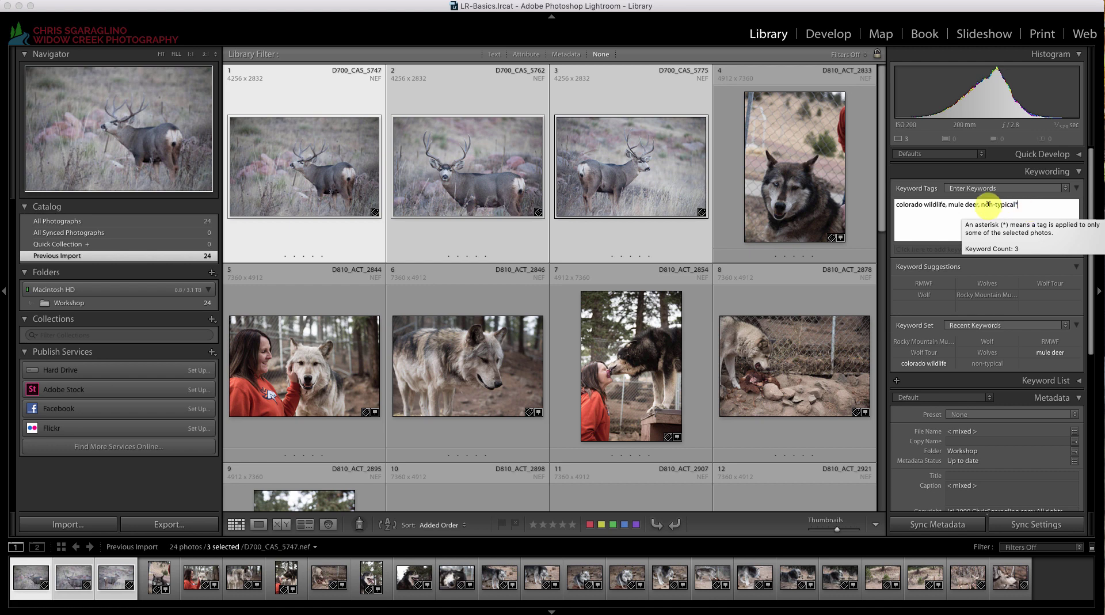
click(972, 204)
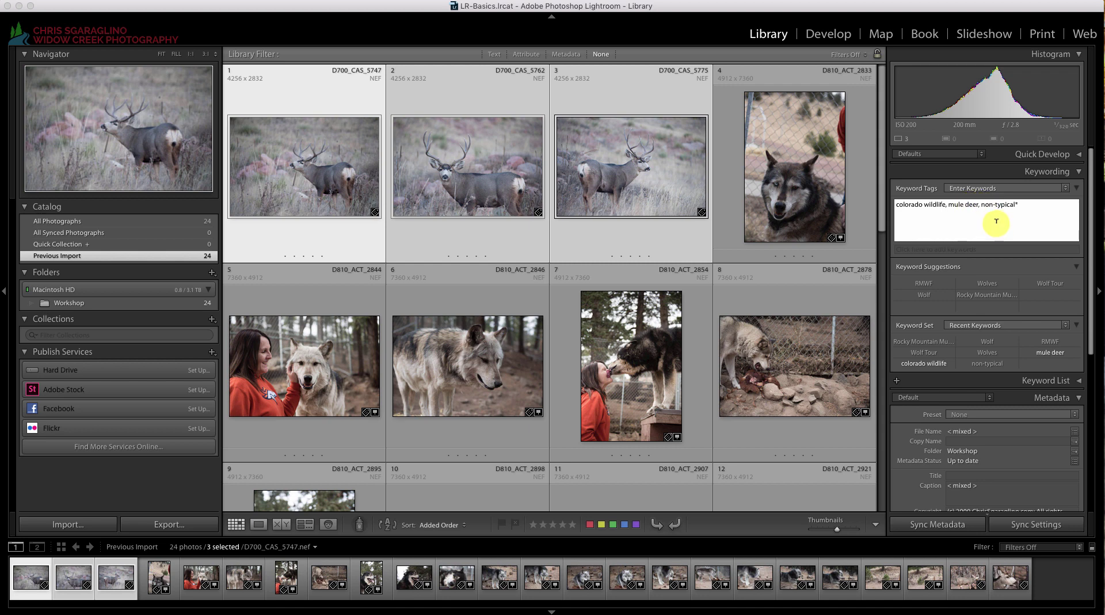
click(505, 358)
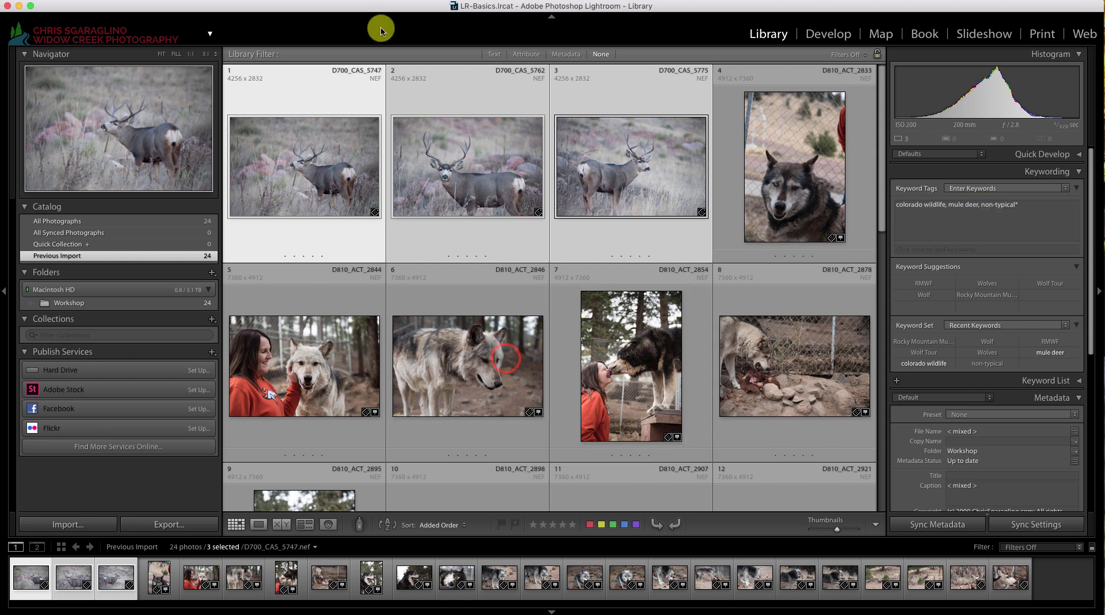
click(494, 54)
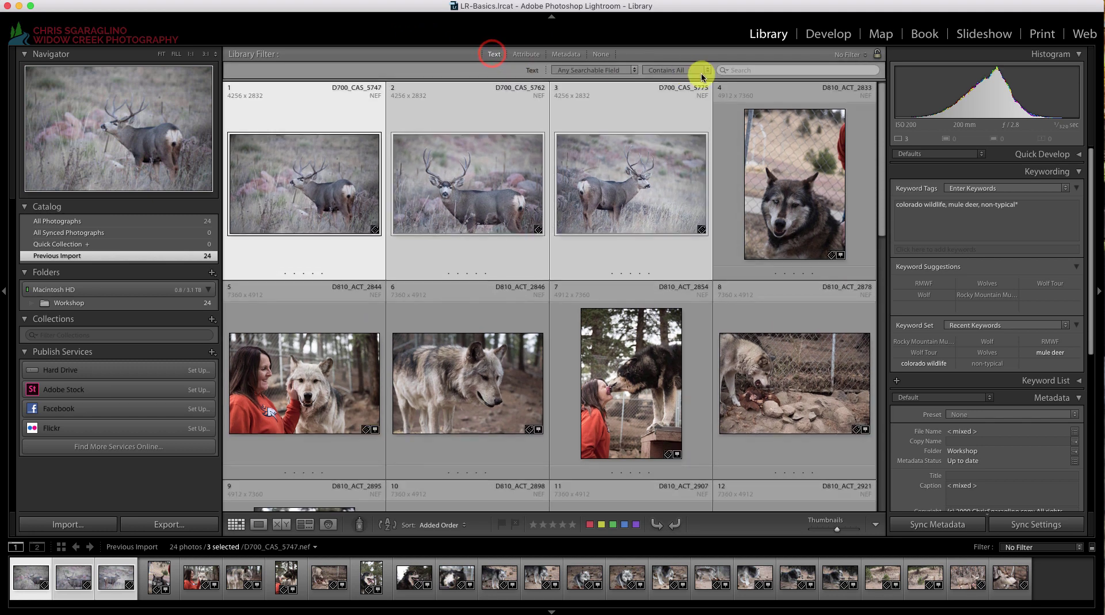
click(744, 69)
text(deer)
key(Return)
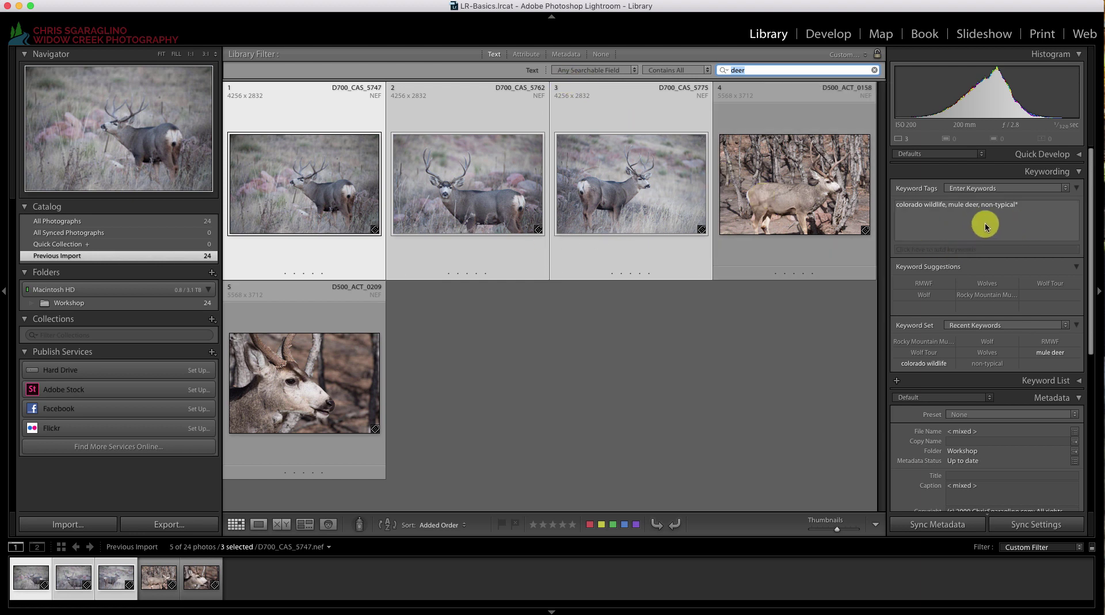
mouse_move(986, 227)
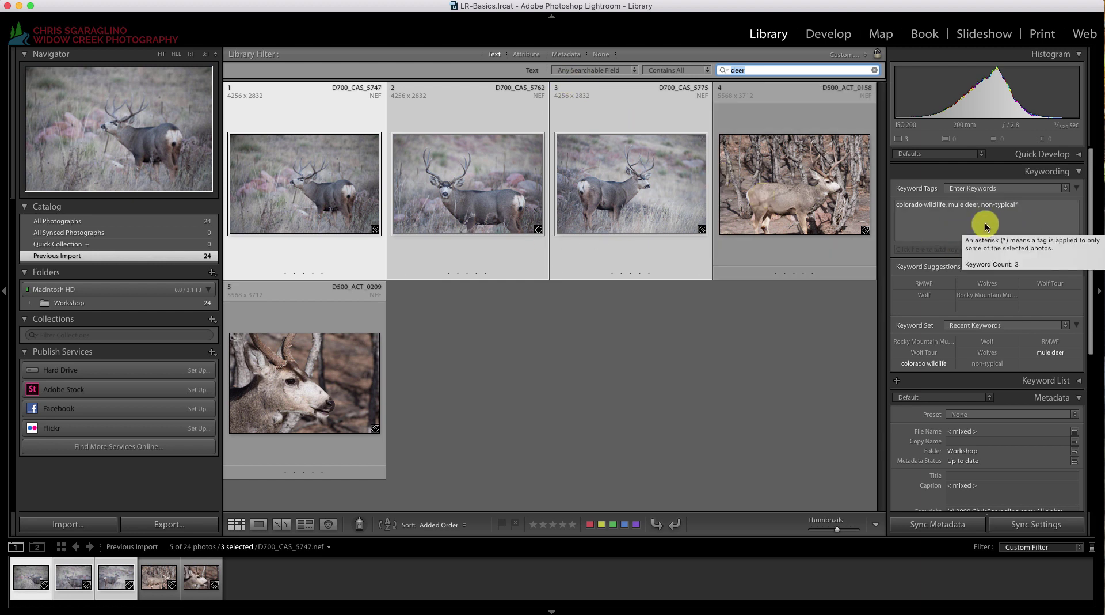
click(495, 54)
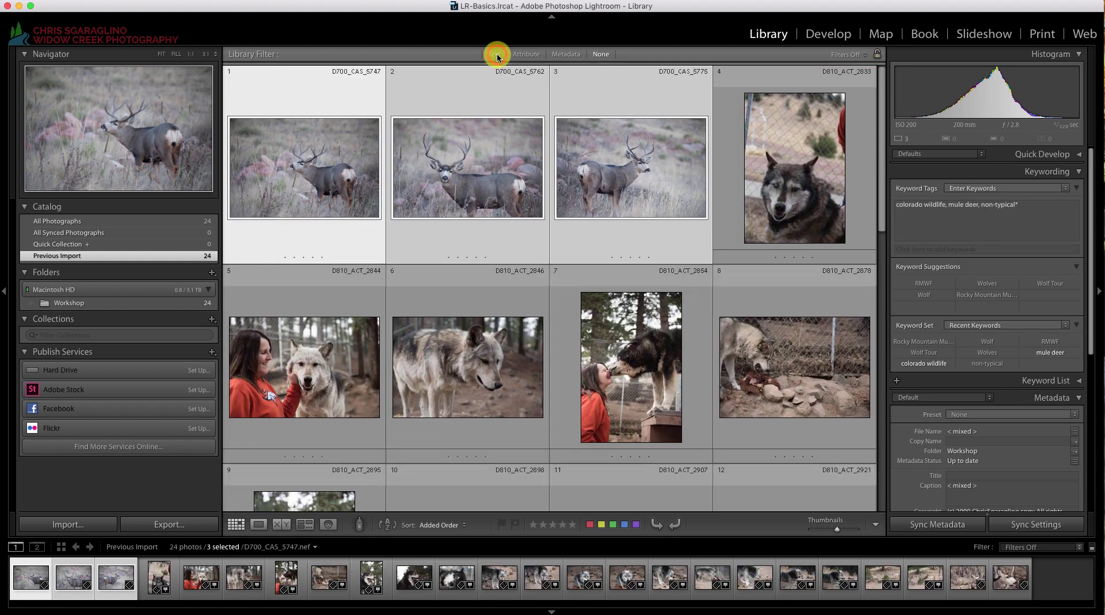
Show all photographs and open the close-up deer portrait full size
click(52, 222)
scroll(578, 206, up, 5)
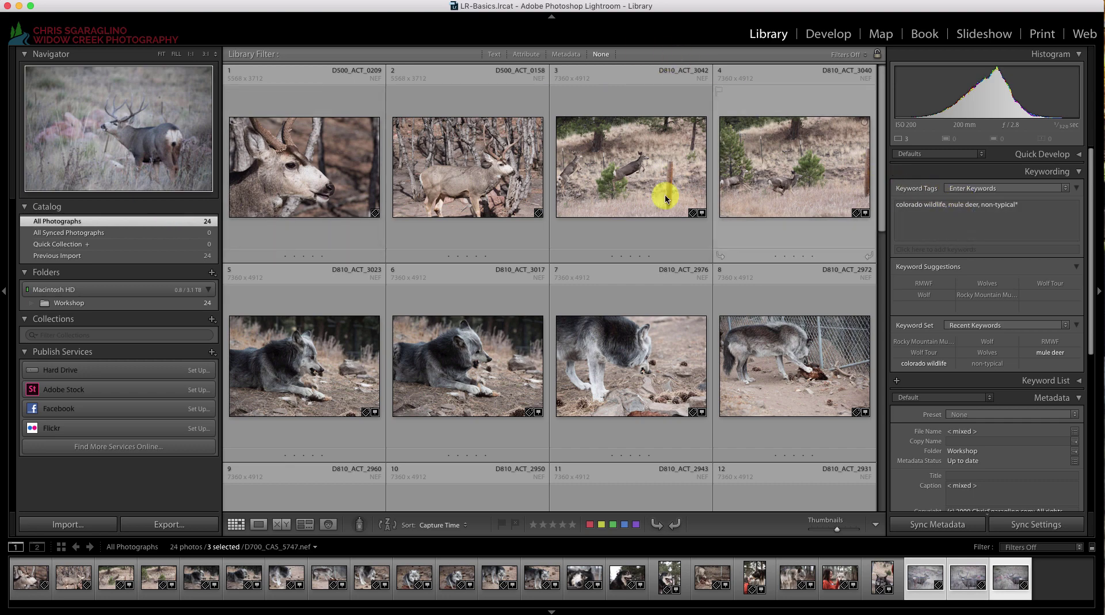
scroll(609, 187, down, 3)
scroll(610, 192, down, 10)
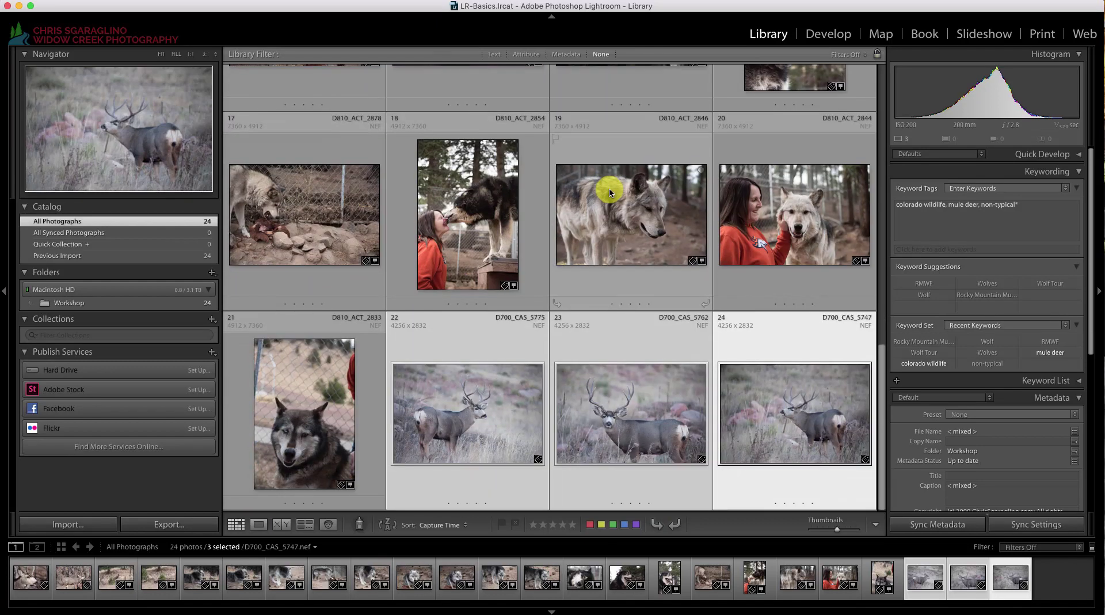
scroll(609, 187, up, 12)
click(330, 157)
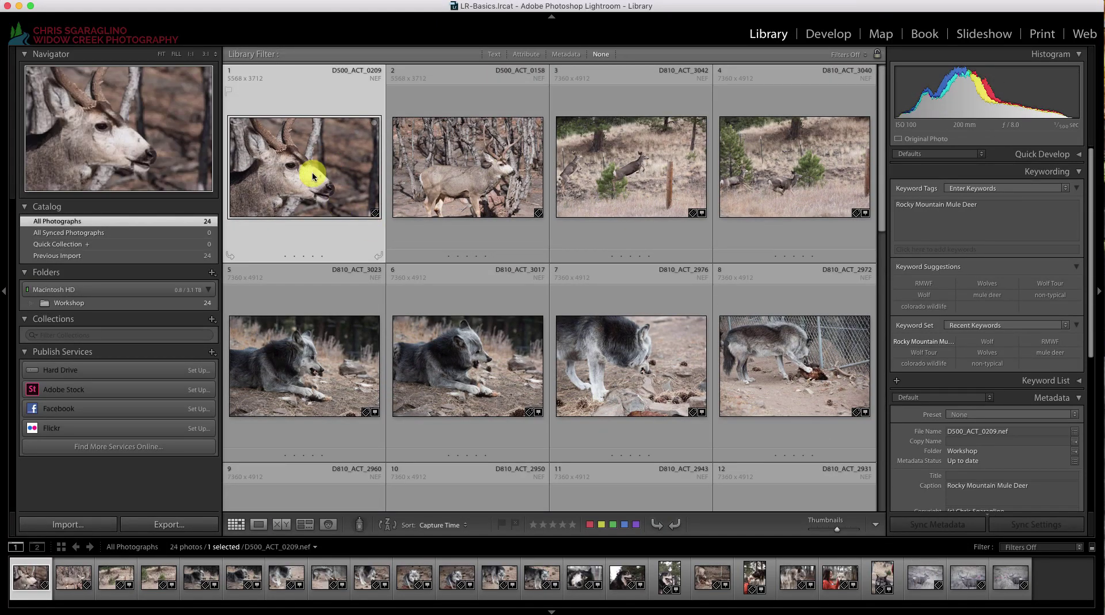
double_click(313, 171)
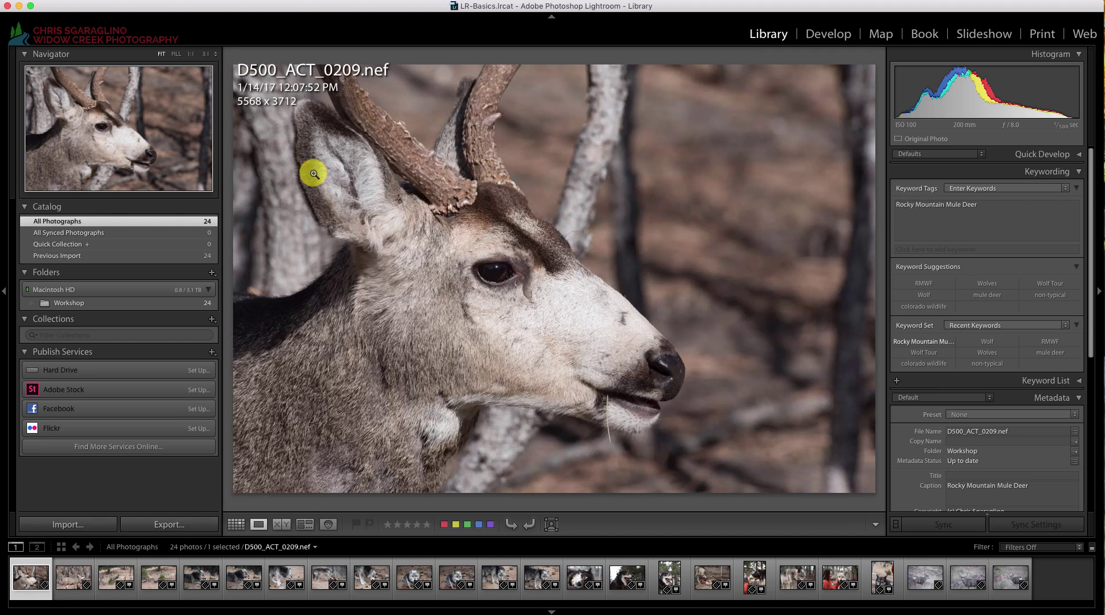
Rate the leaping deer photo four stars and the resting wolf photo five stars
key(Right)
key(Right)
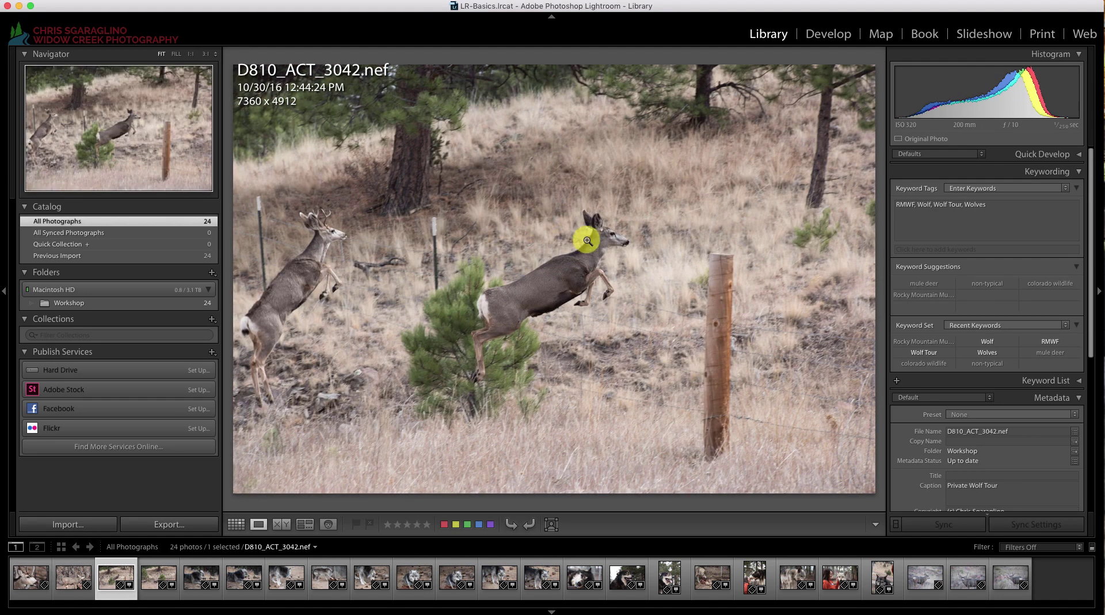
click(418, 525)
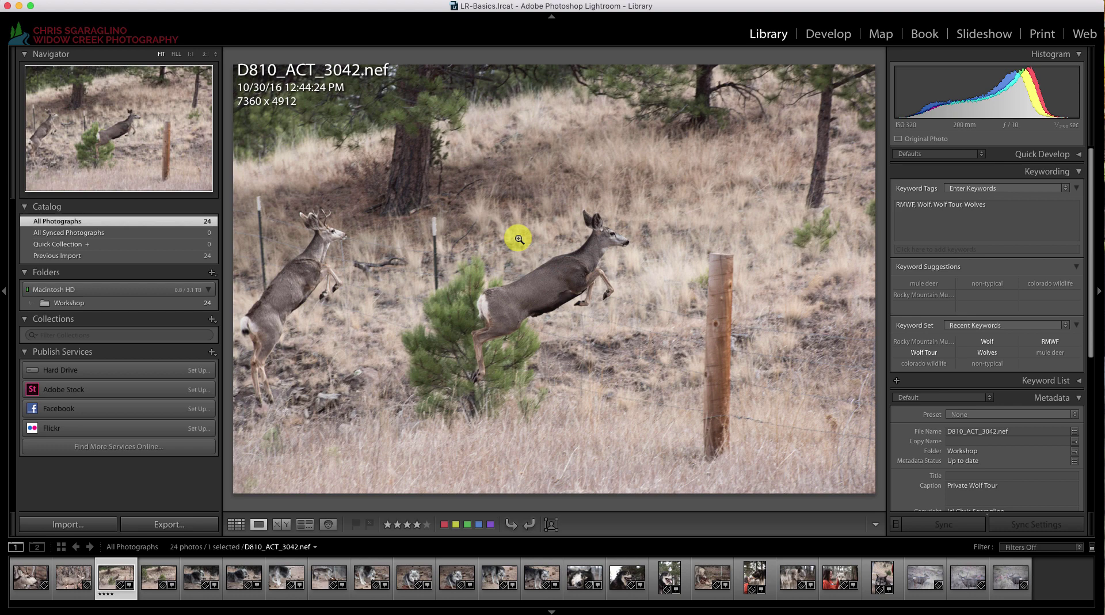
key(Right)
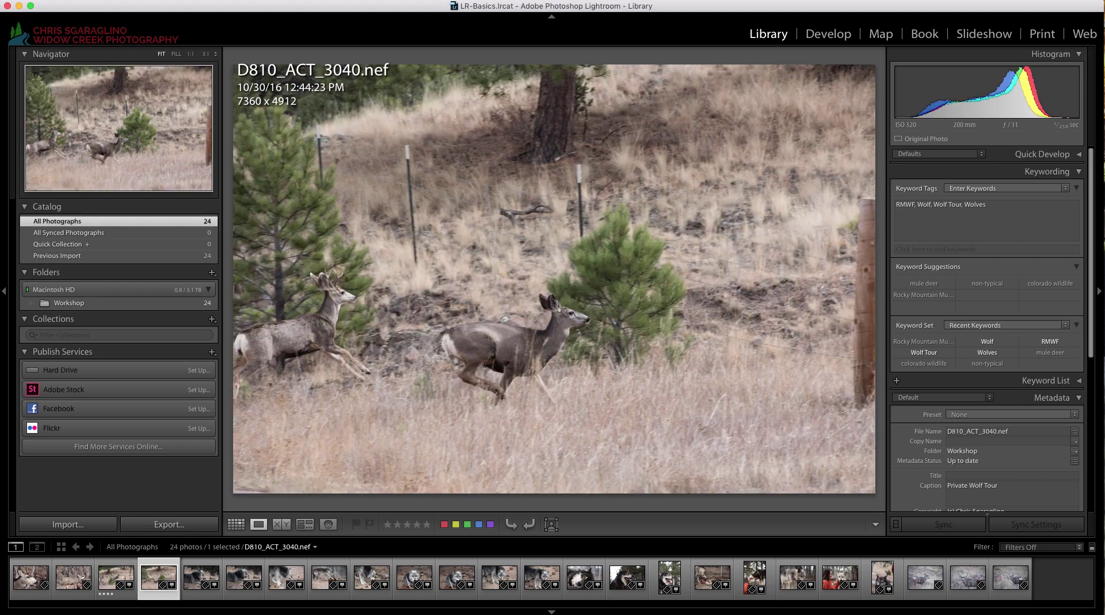
key(Right)
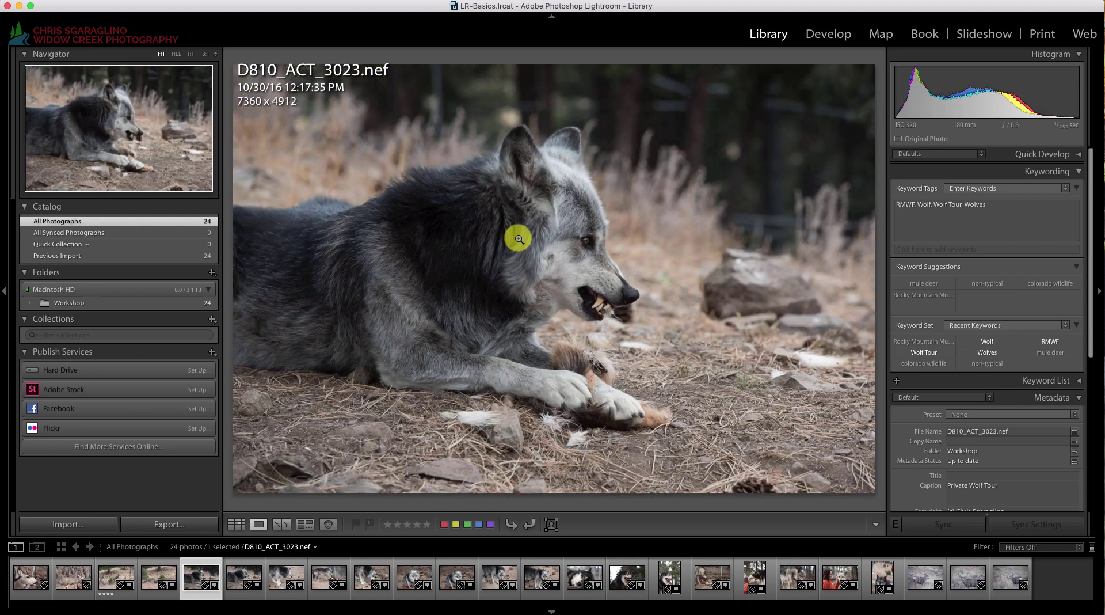
click(426, 525)
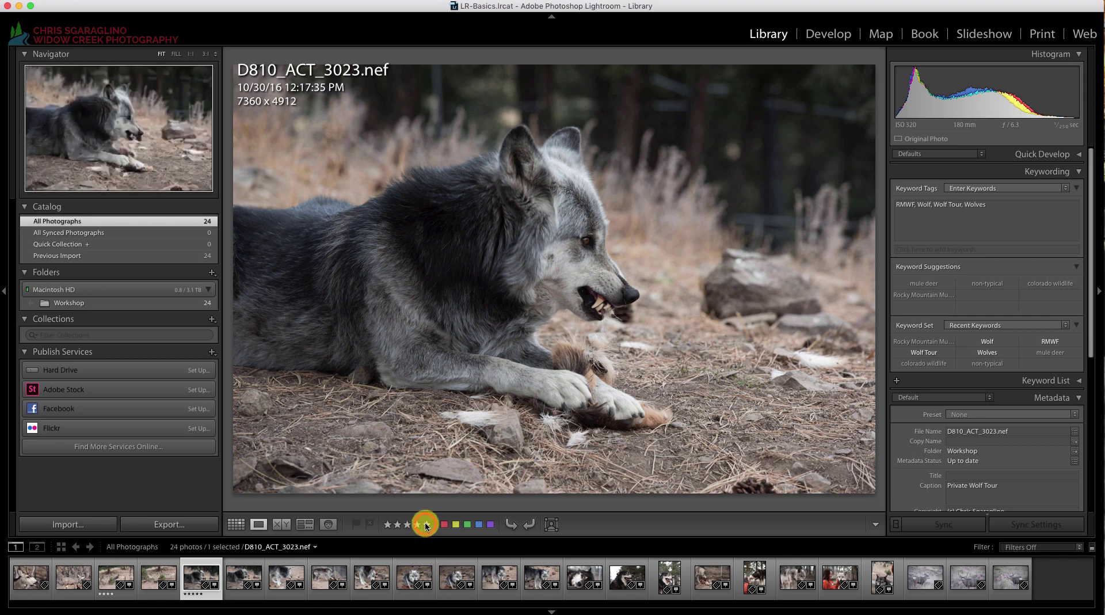
Give two more wolf photos five-star ratings
key(Right)
key(Right)
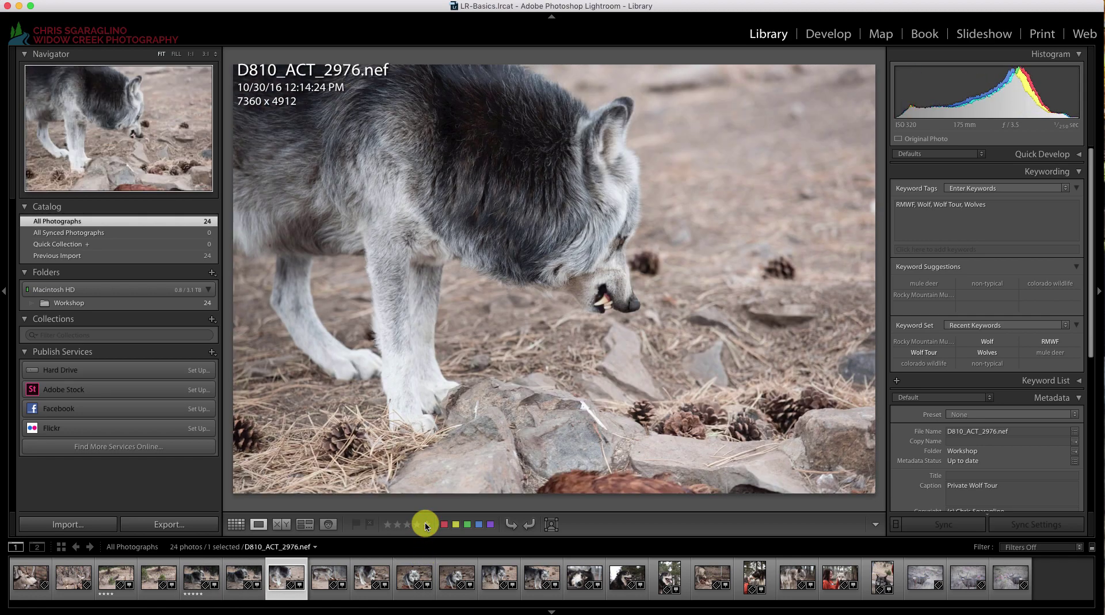
key(Right)
key(Right)
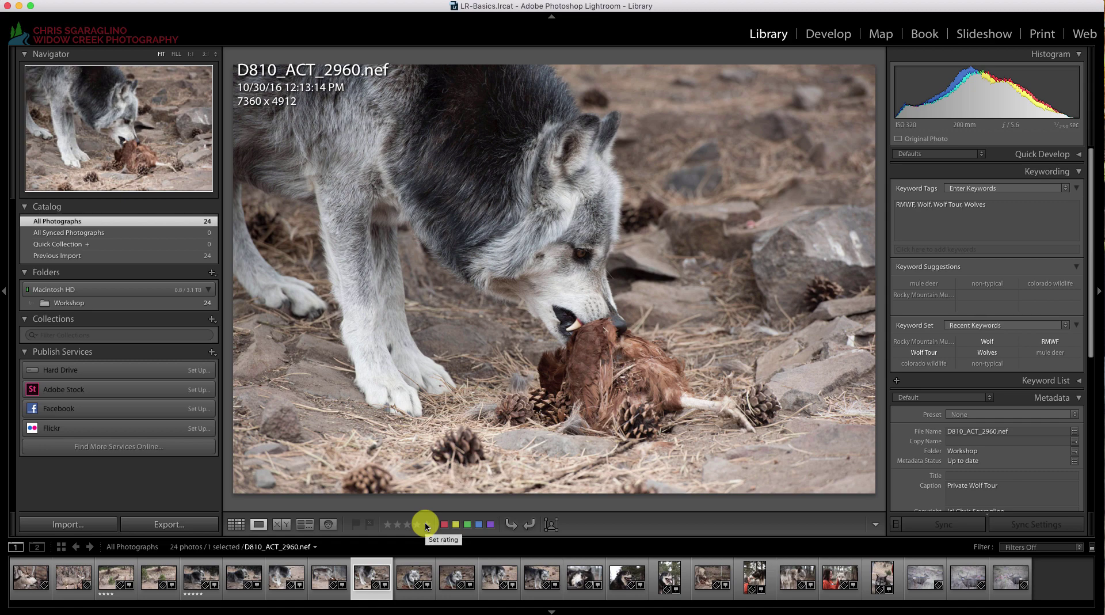
key(Right)
key(Right)
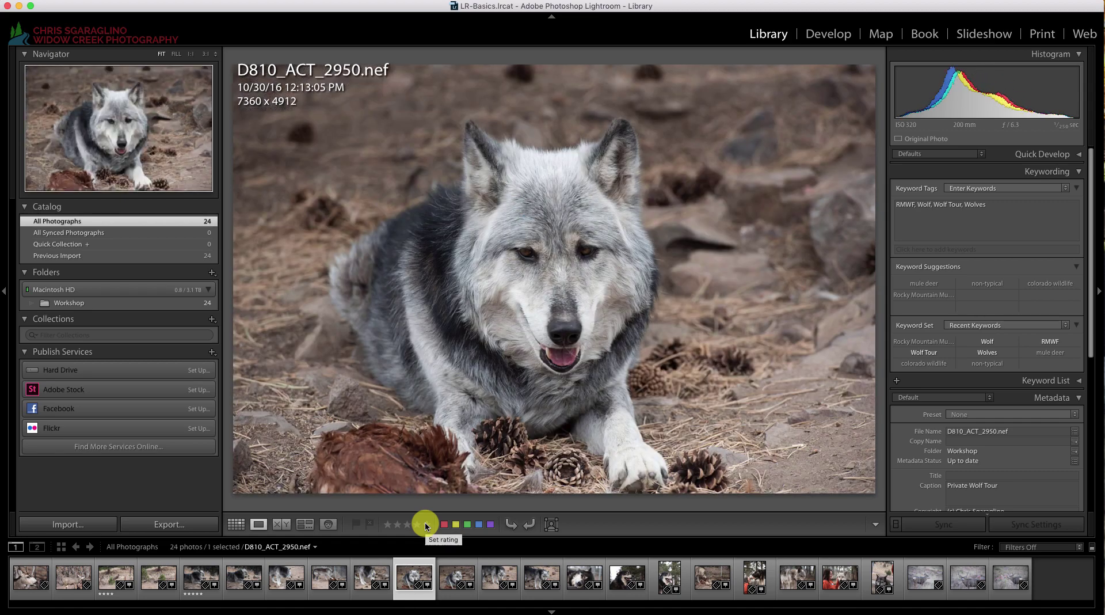
key(Right)
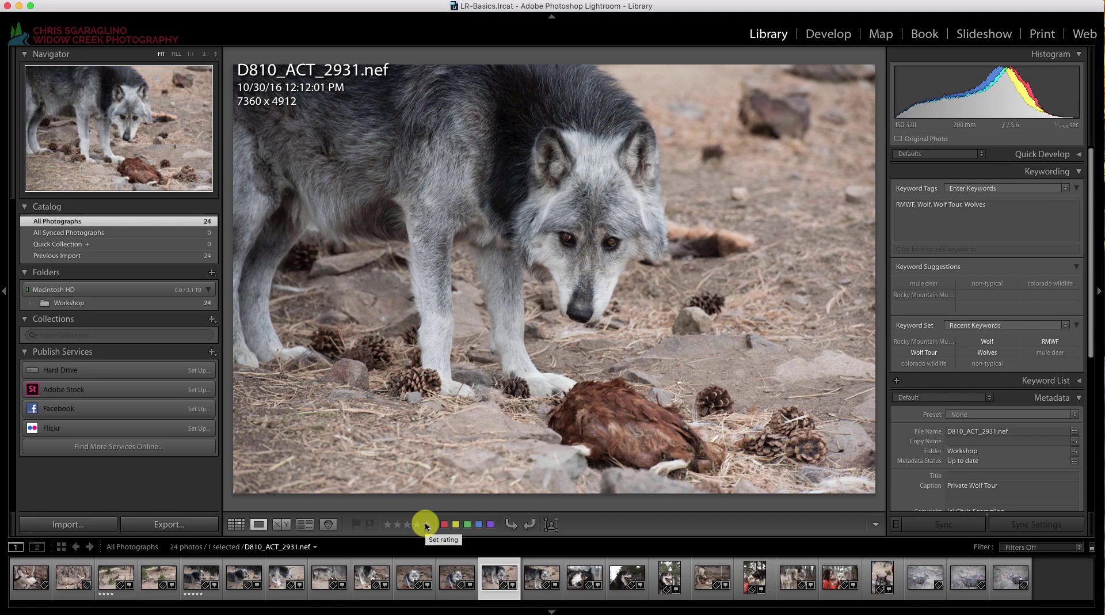
click(427, 526)
key(Right)
key(Right)
key(Left)
key(Left)
key(Right)
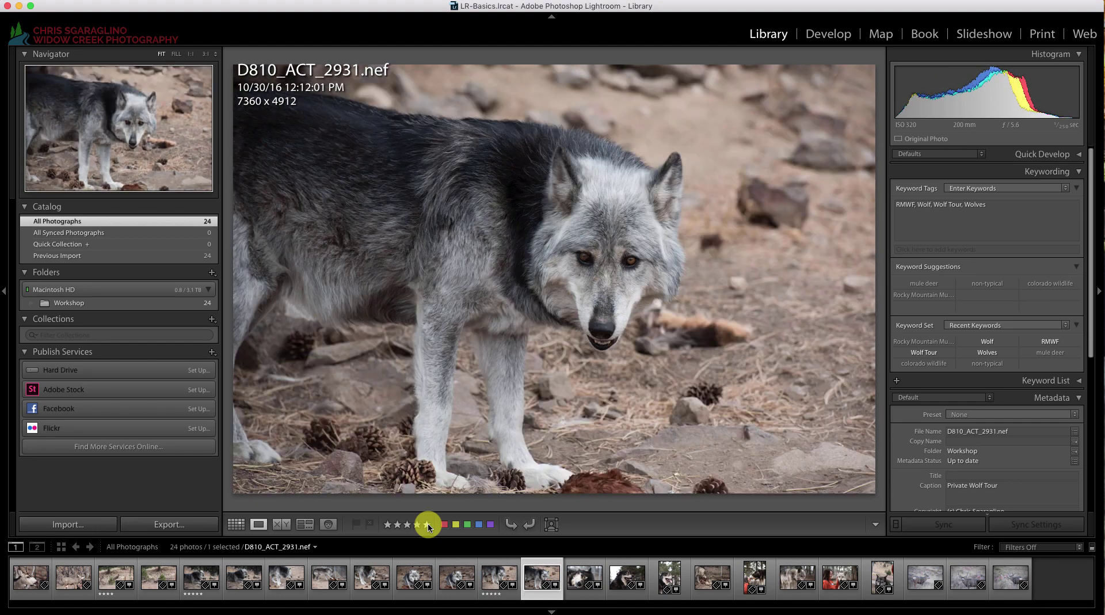
key(Left)
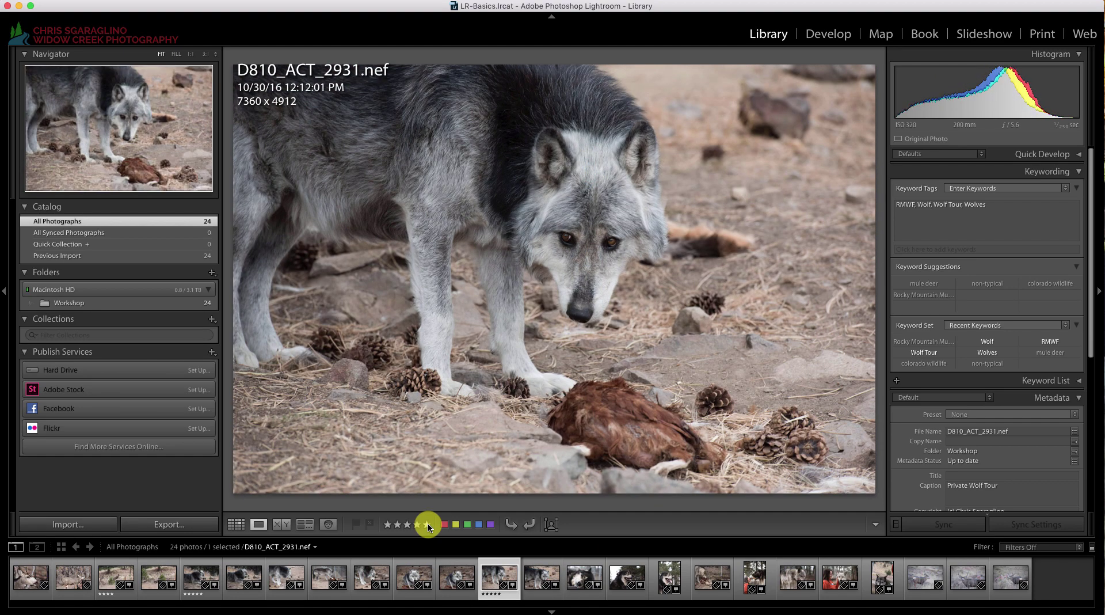
click(388, 523)
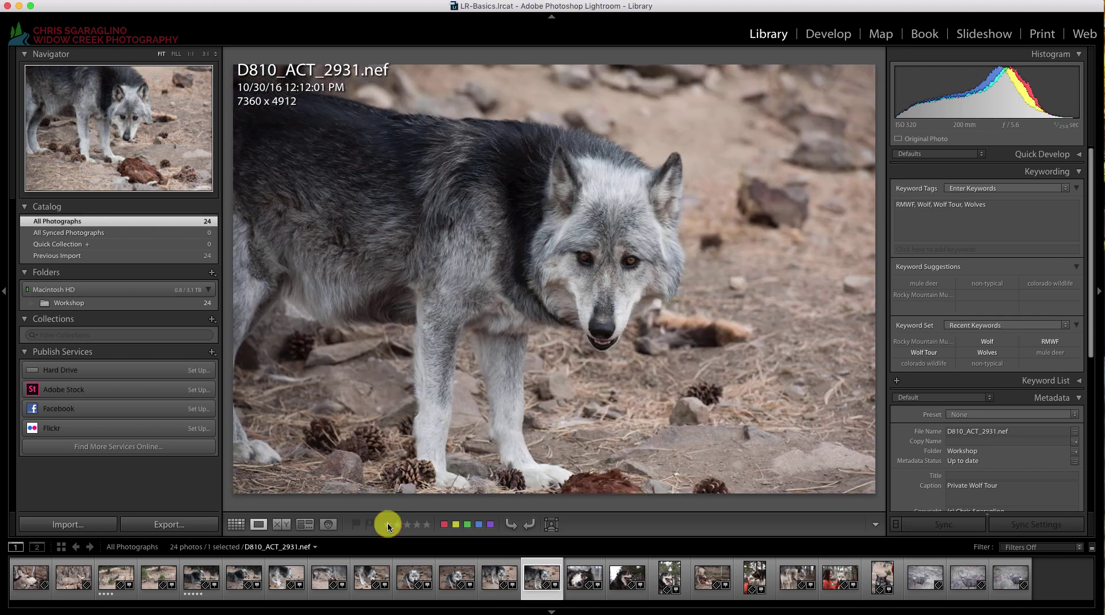
click(428, 524)
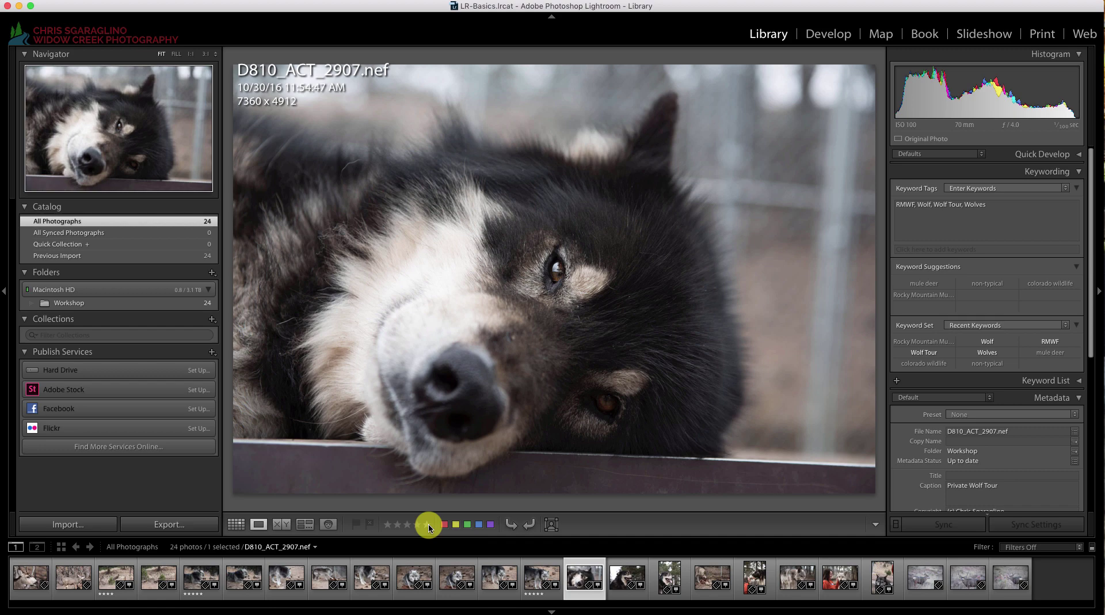
Rate mule deer photo D700_CAS_5747 five stars
key(Right)
key(Right)
key(Right)
key(Right)
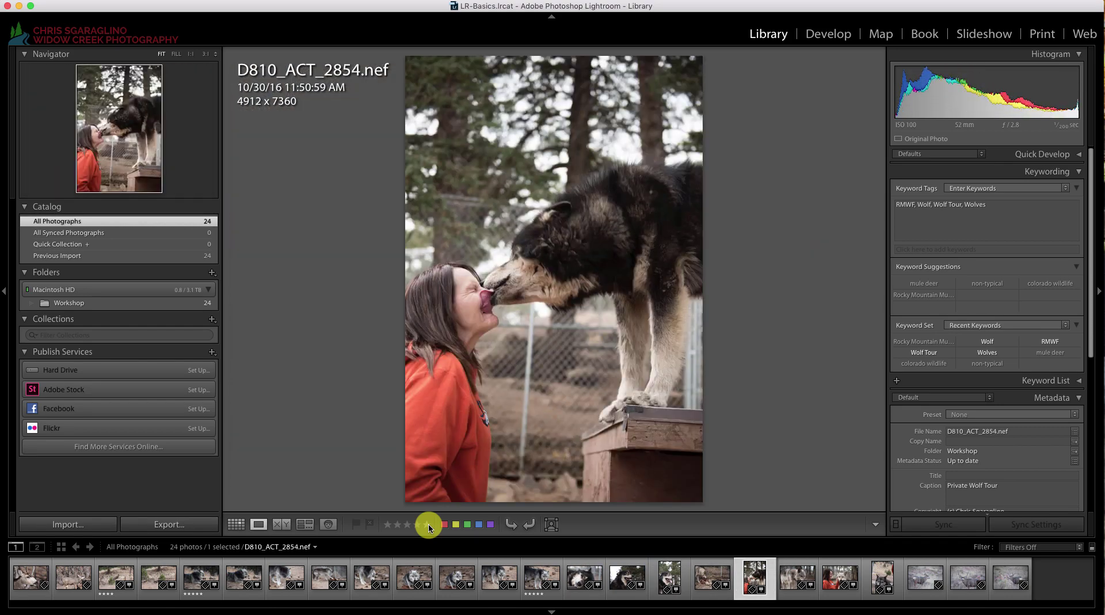
key(Right)
key(Right)
key(Right)
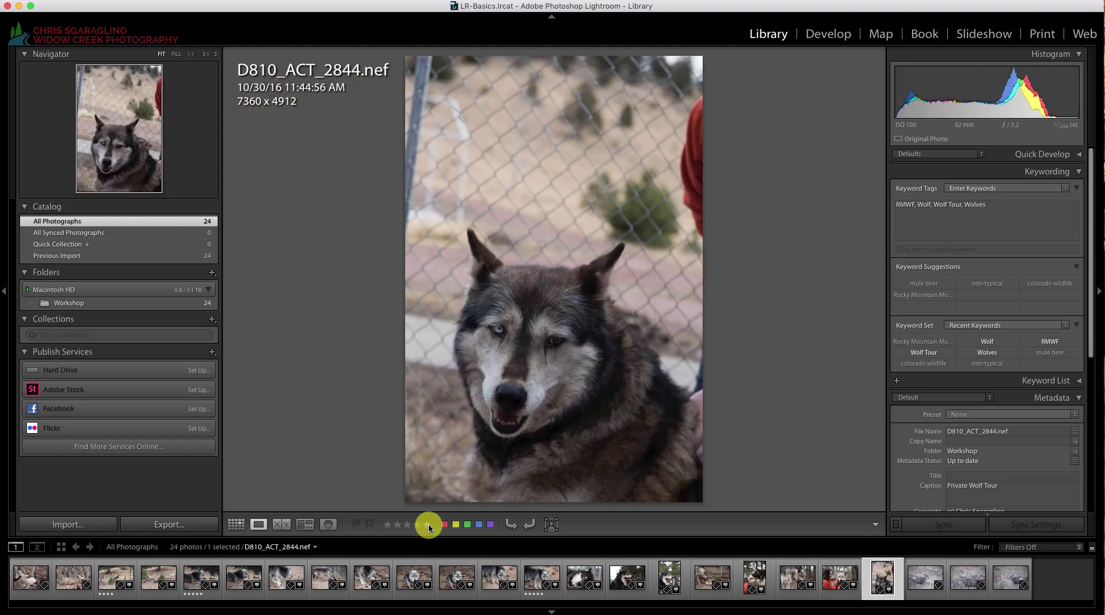
key(Right)
key(Right)
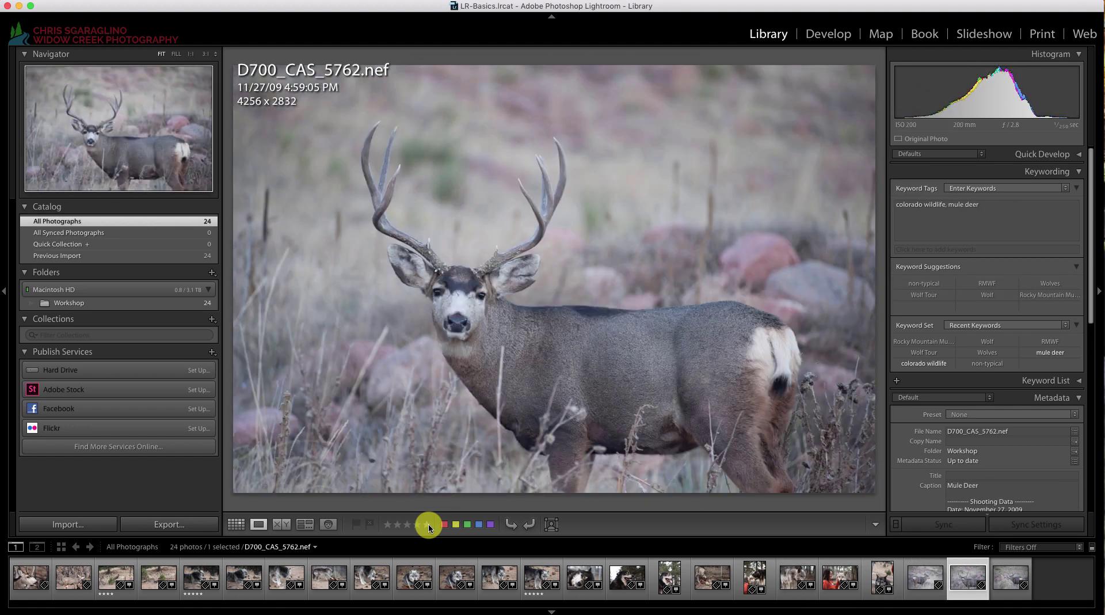
click(428, 524)
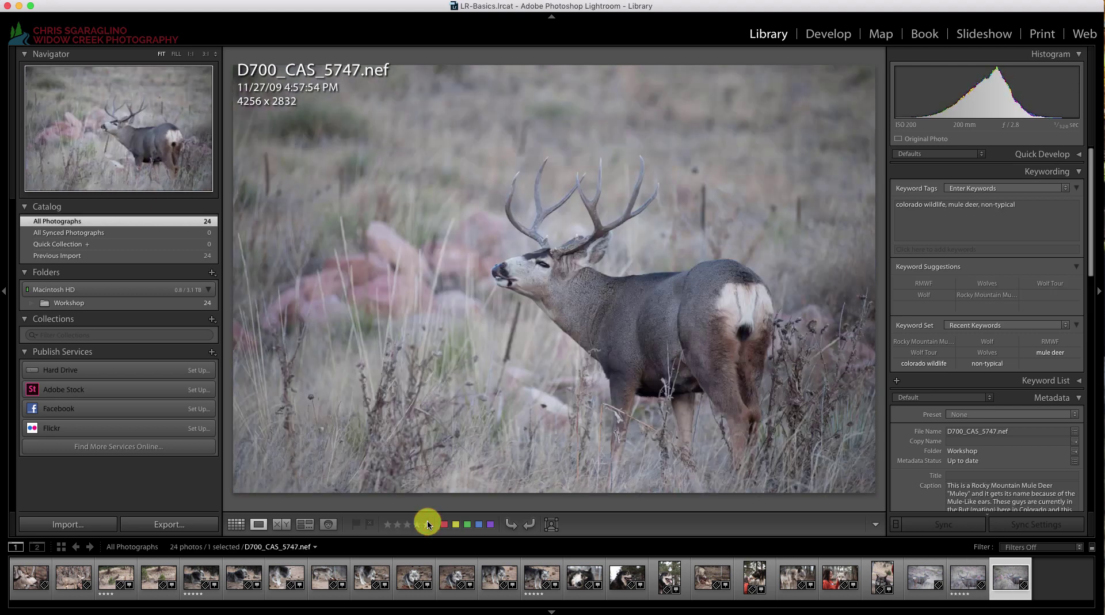
click(429, 524)
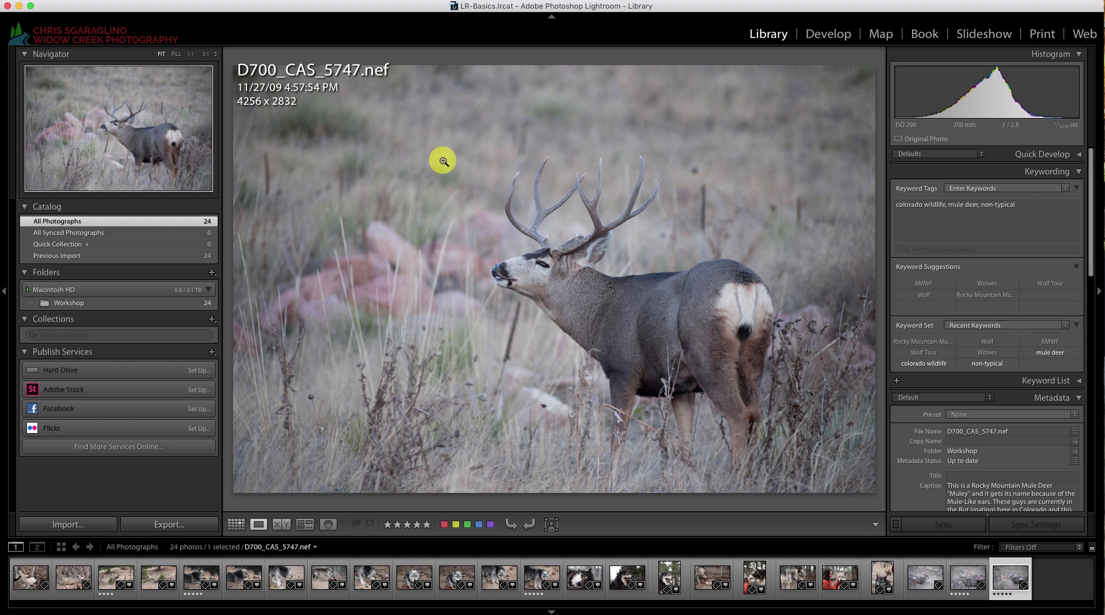
In Grid view, filter by Attribute to one star and up (5 photos), then open D700_CAS_5747 large
click(236, 524)
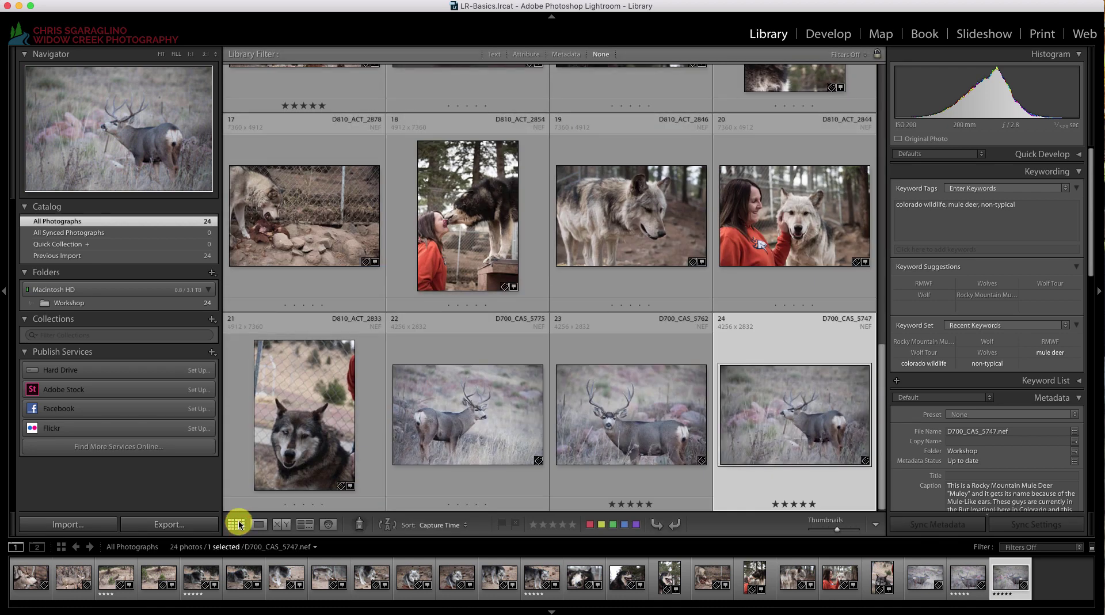
click(524, 54)
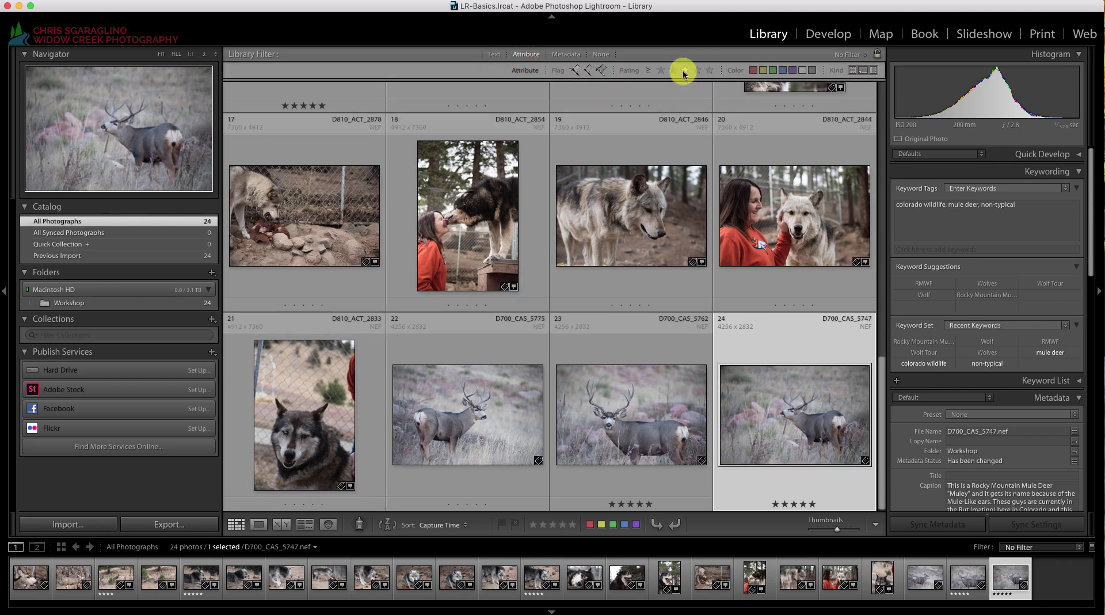
click(661, 71)
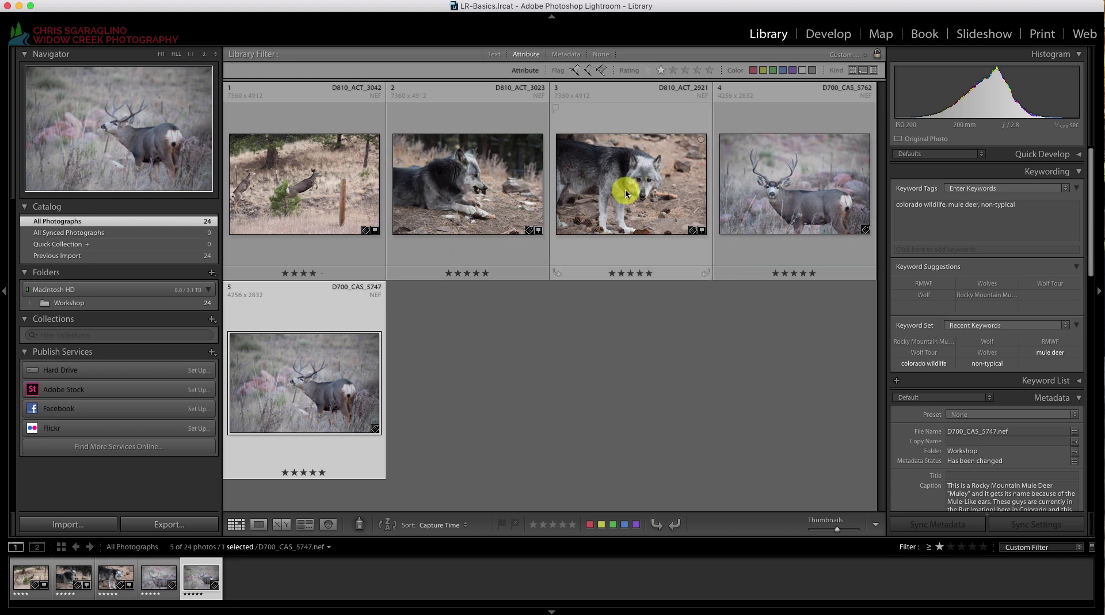
double_click(328, 383)
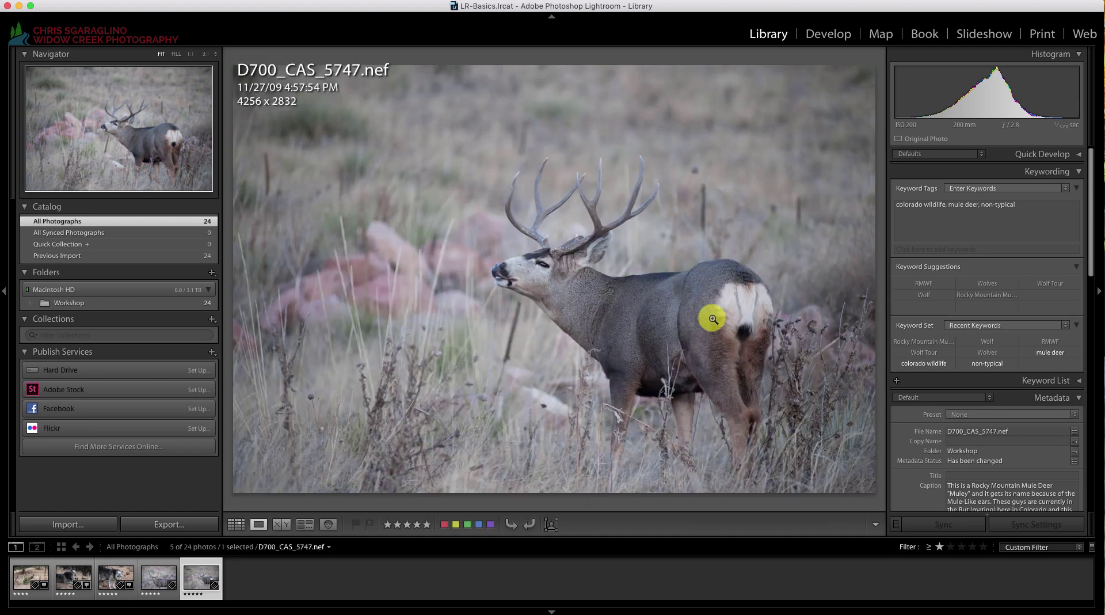
In Develop, crop D700_CAS_5747 to 3448 x 2295 with the buck shifted left
click(825, 39)
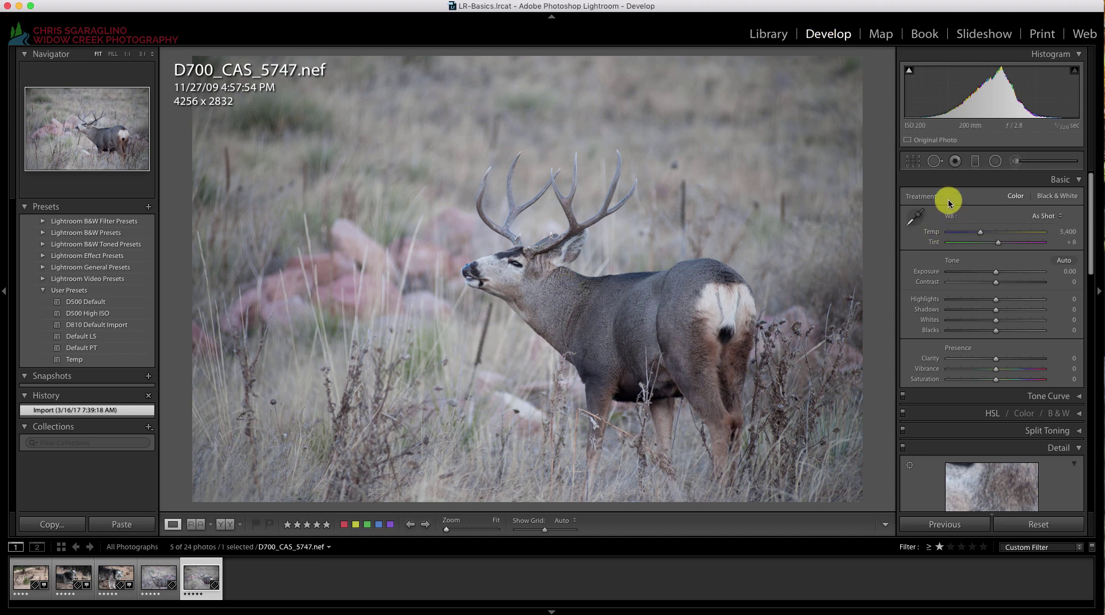
click(915, 162)
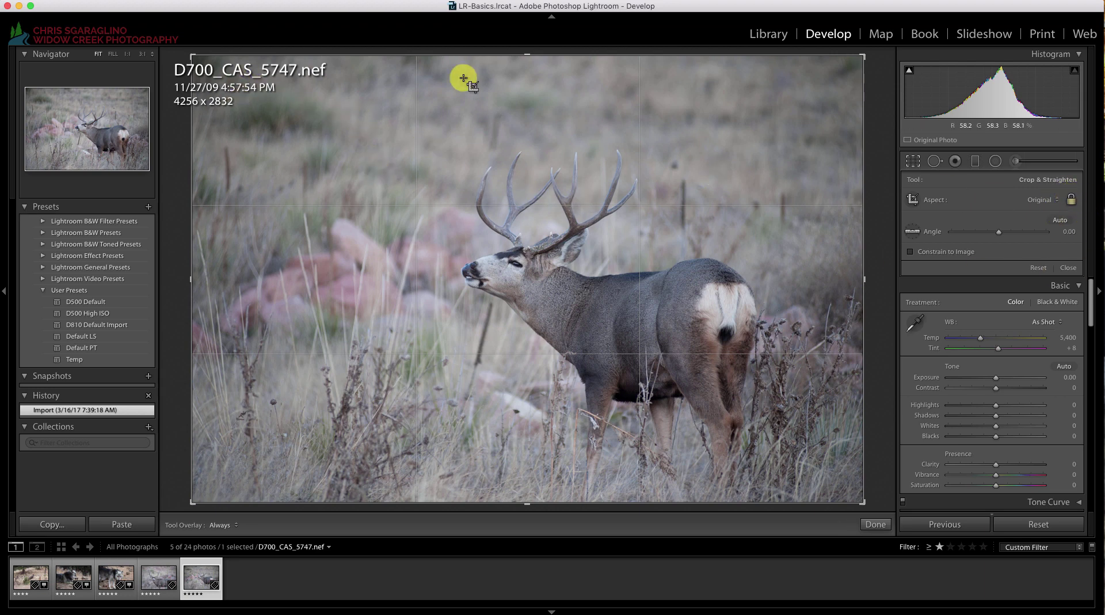
drag(190, 54, 232, 72)
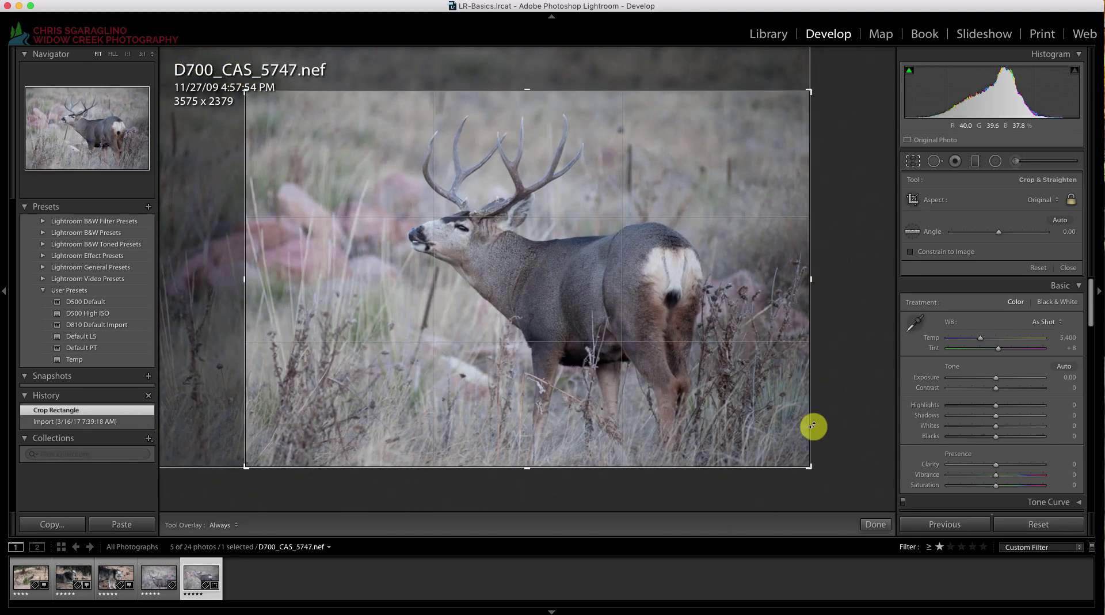
drag(810, 471, 805, 464)
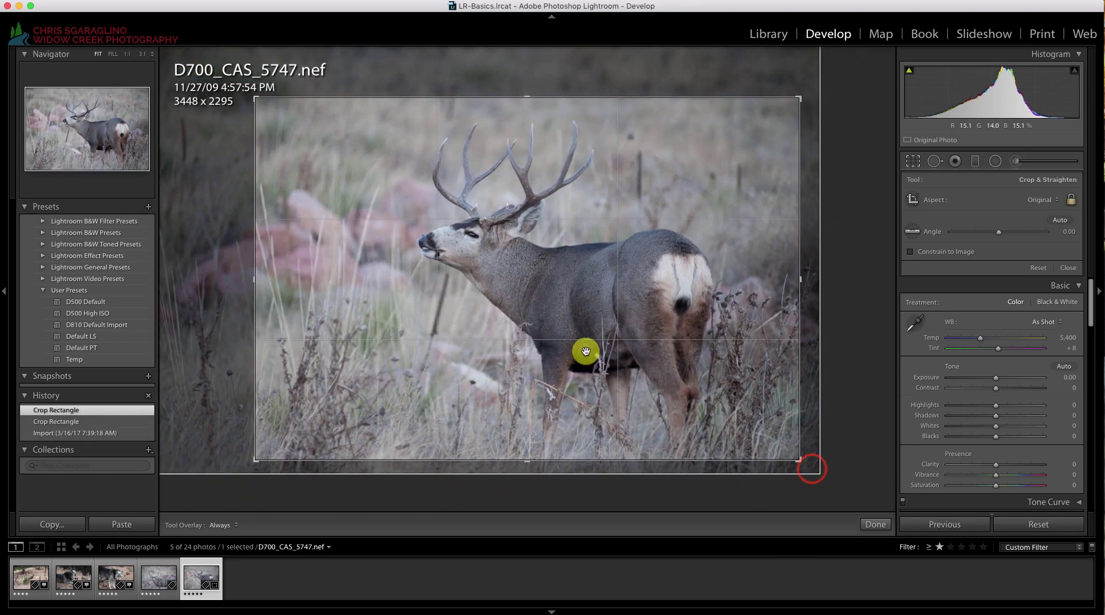
drag(571, 338, 549, 336)
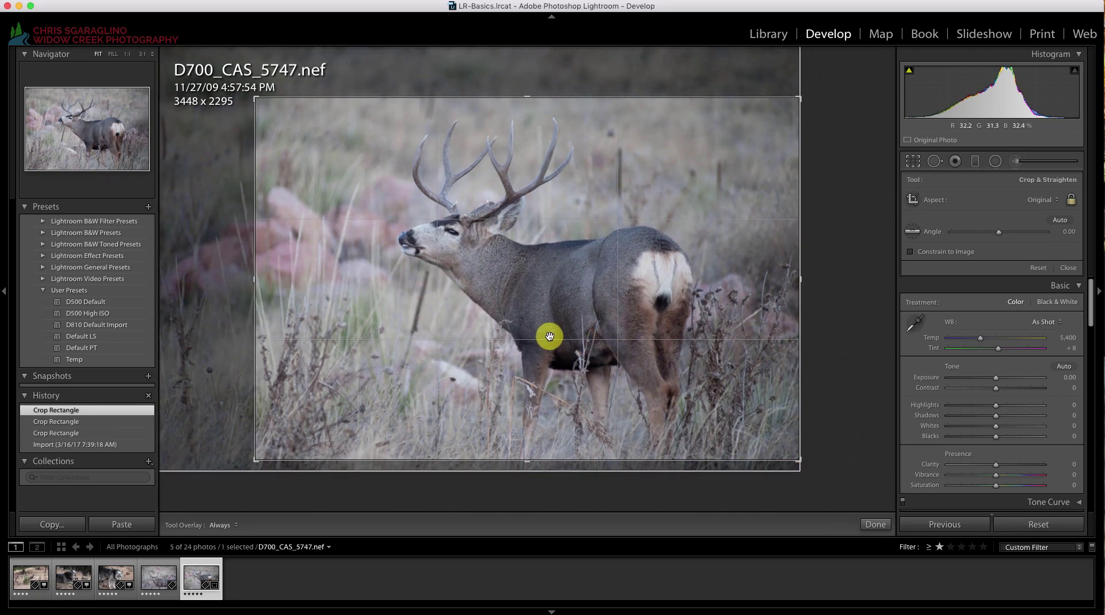
key(Return)
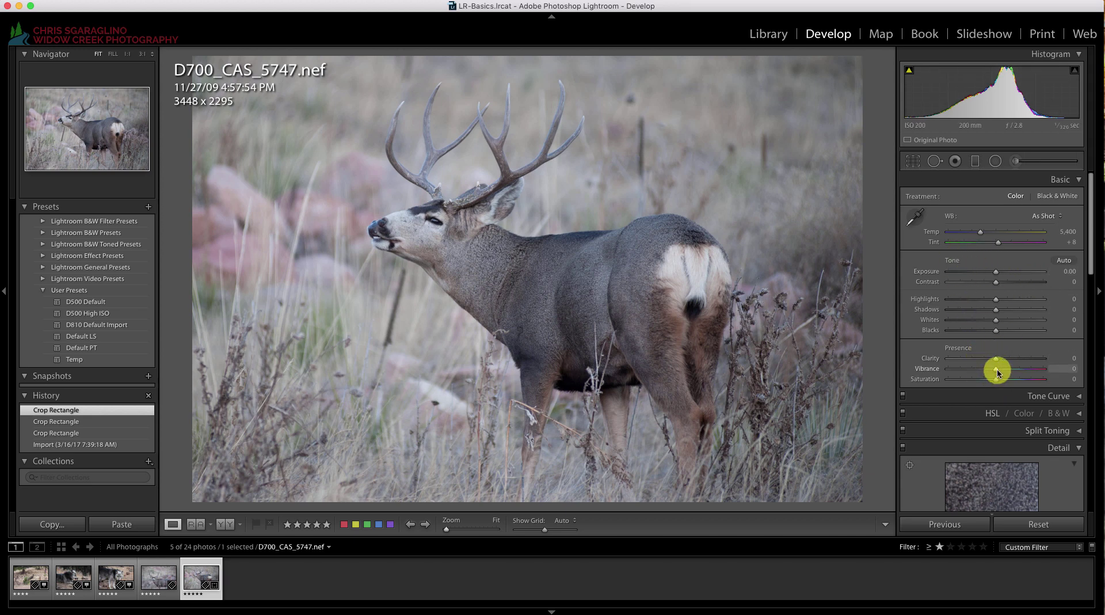
Set Vibrance +61, Saturation +14, Temp 5,694, Clarity +29, Blacks -24, Contrast +5, and label it green
mouse_move(1004, 371)
mouse_down()
mouse_move(1028, 372)
mouse_move(1003, 378)
mouse_up()
drag(981, 230, 983, 230)
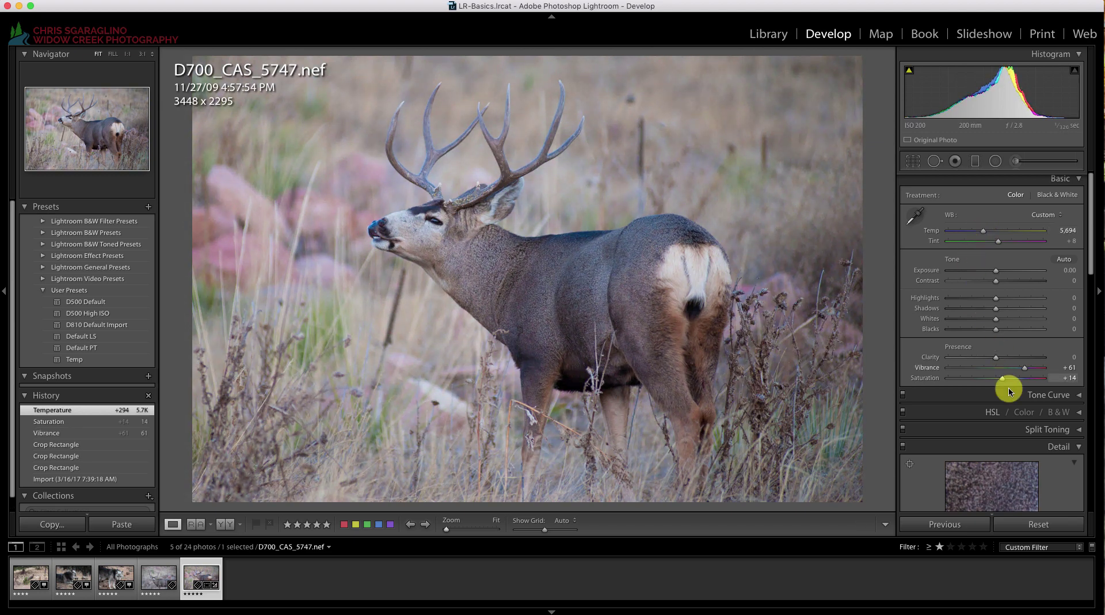
drag(996, 358, 1011, 360)
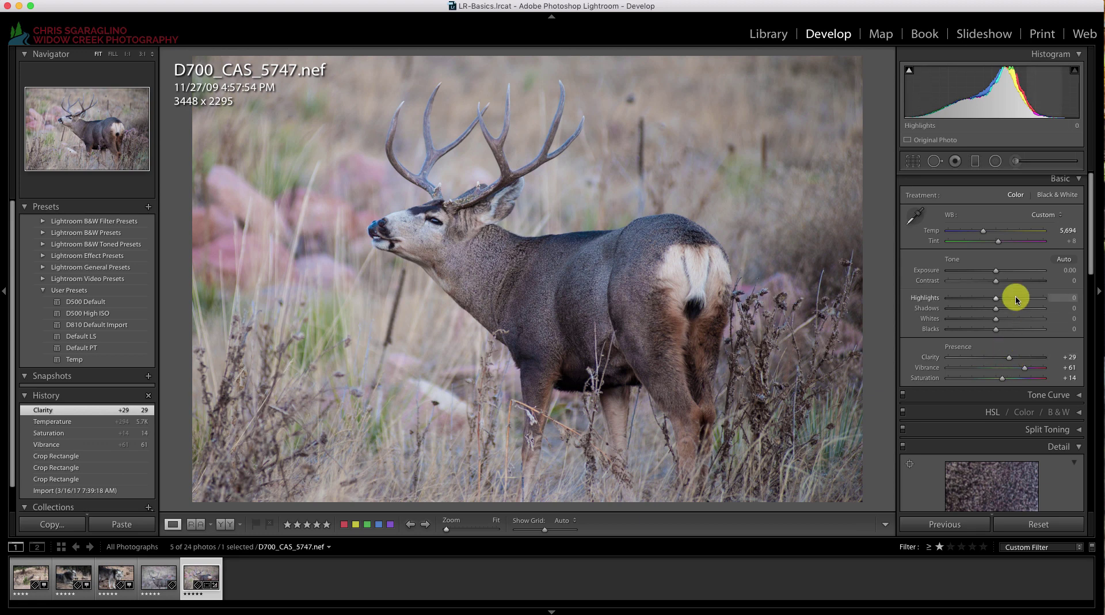
drag(990, 329, 986, 333)
drag(996, 281, 999, 285)
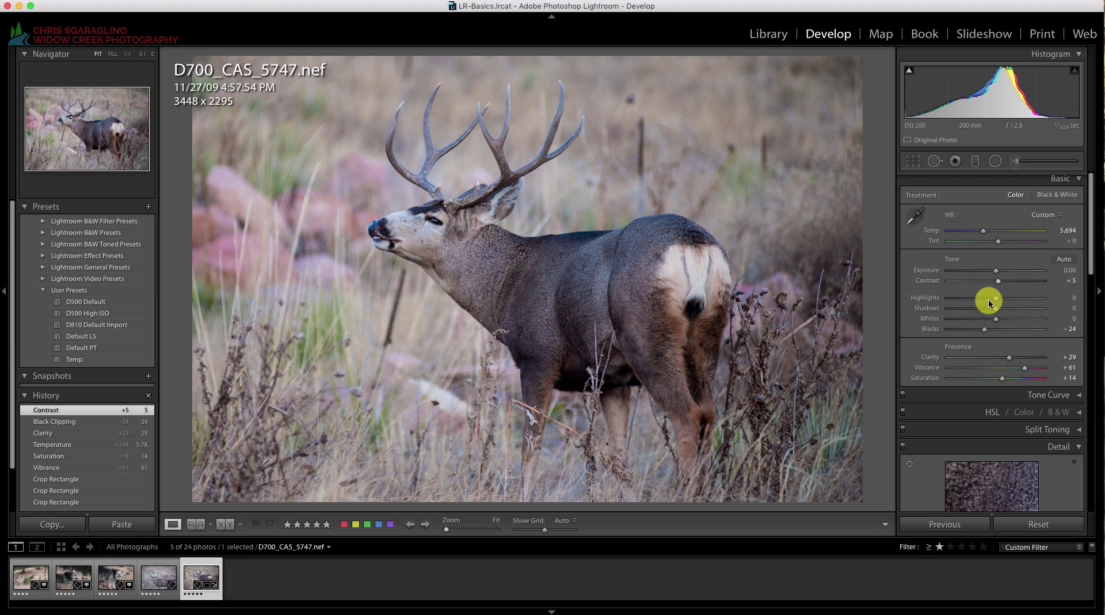
click(368, 526)
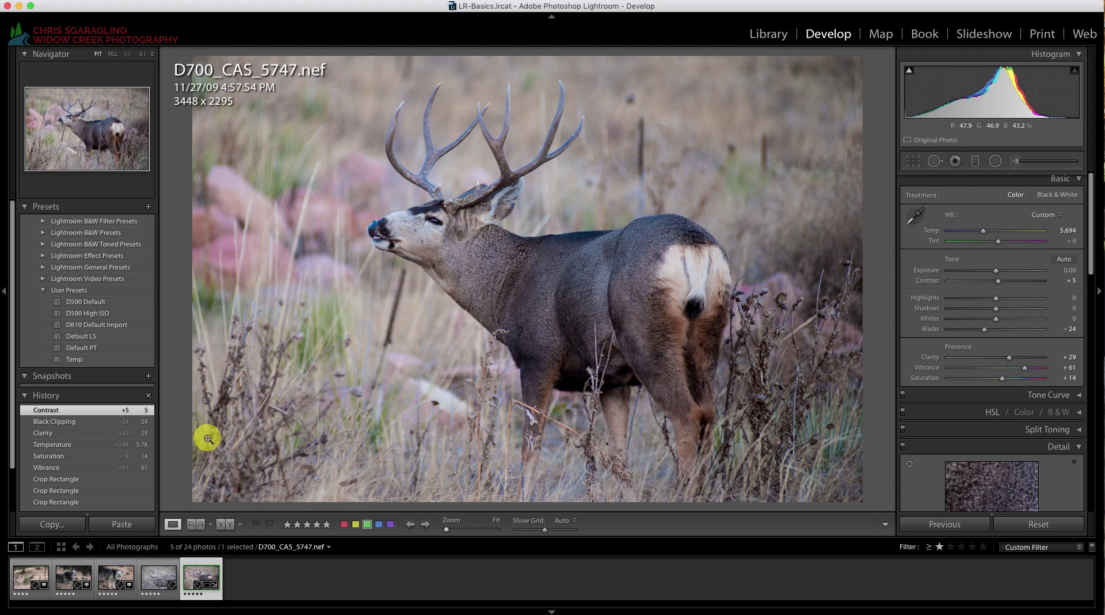
Open wolf photo D810_ACT_3023 and crop it from 7360 x 4912 to 5994 x 4000
click(73, 579)
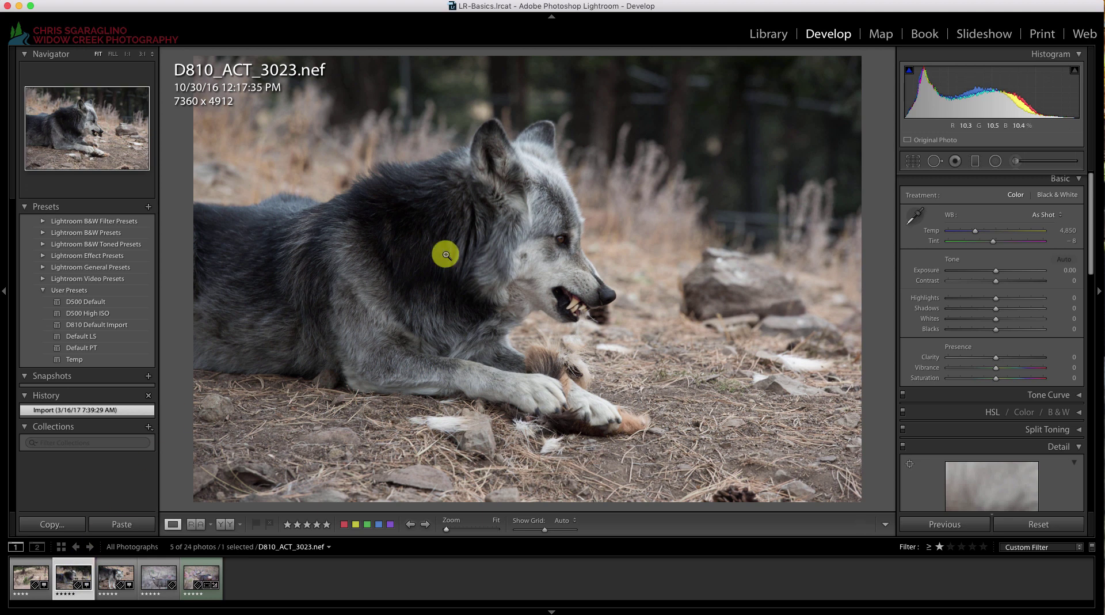
click(913, 161)
drag(858, 52, 845, 55)
drag(852, 504, 813, 484)
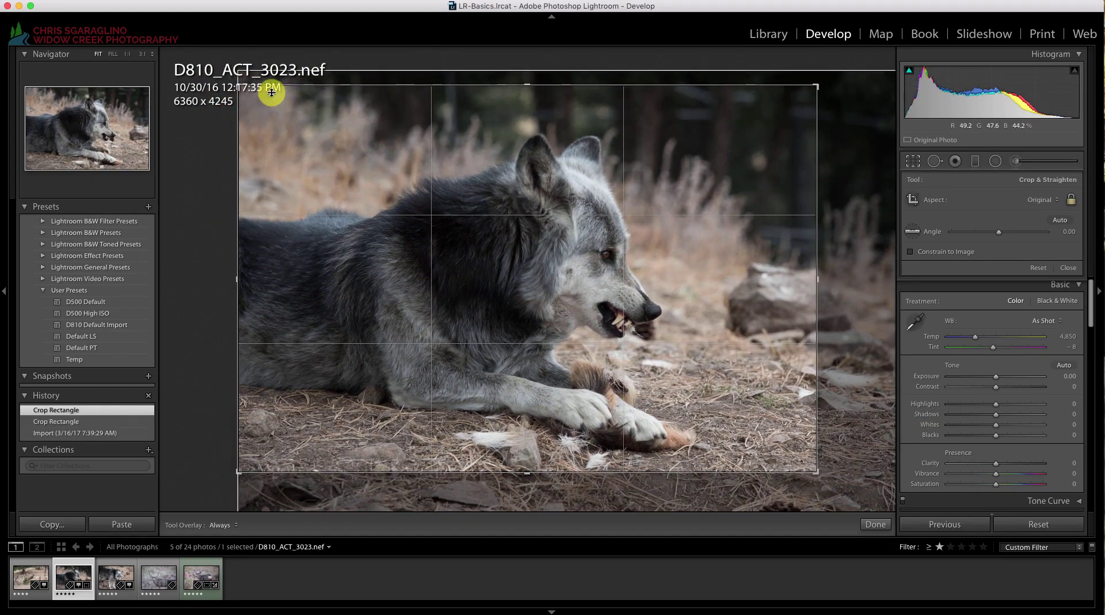
drag(239, 86, 257, 98)
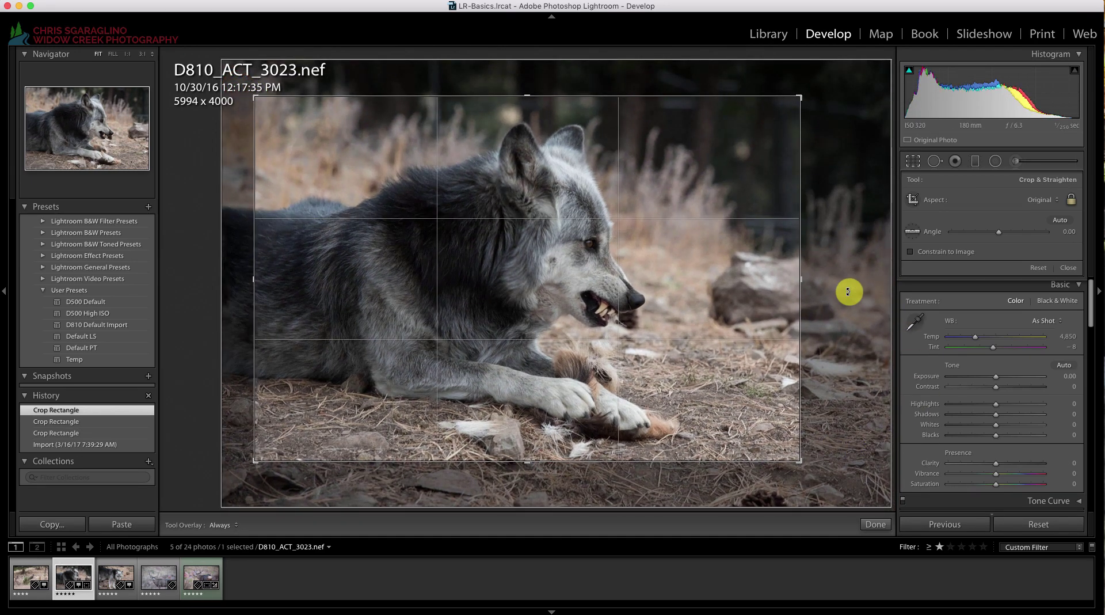
key(Return)
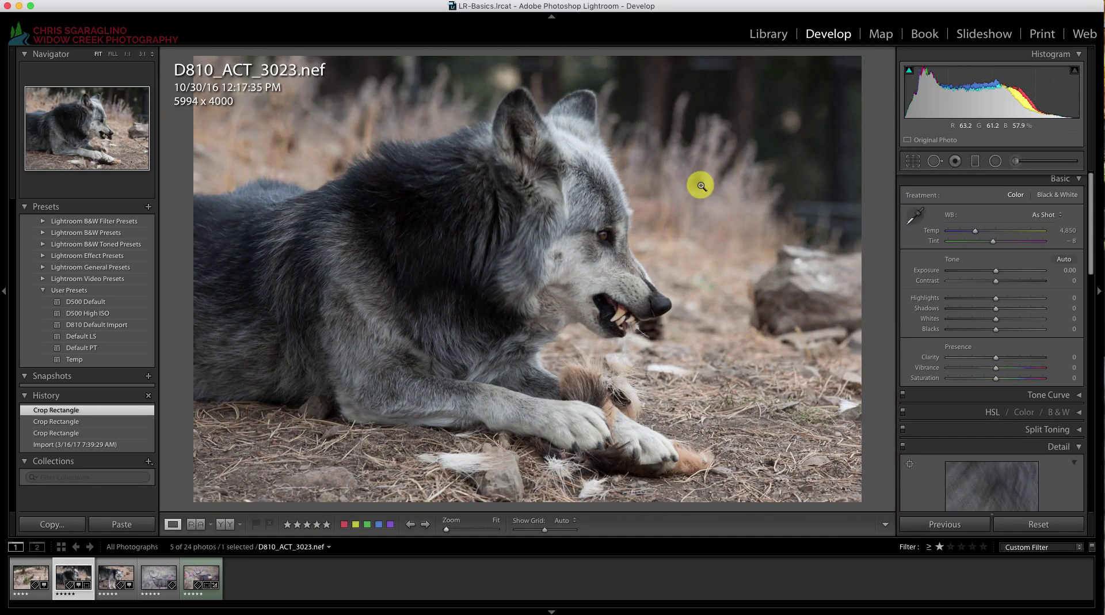
Warm the wolf photo to Temp 5,177, set Clarity to +41, and apply a green label
drag(975, 230, 979, 233)
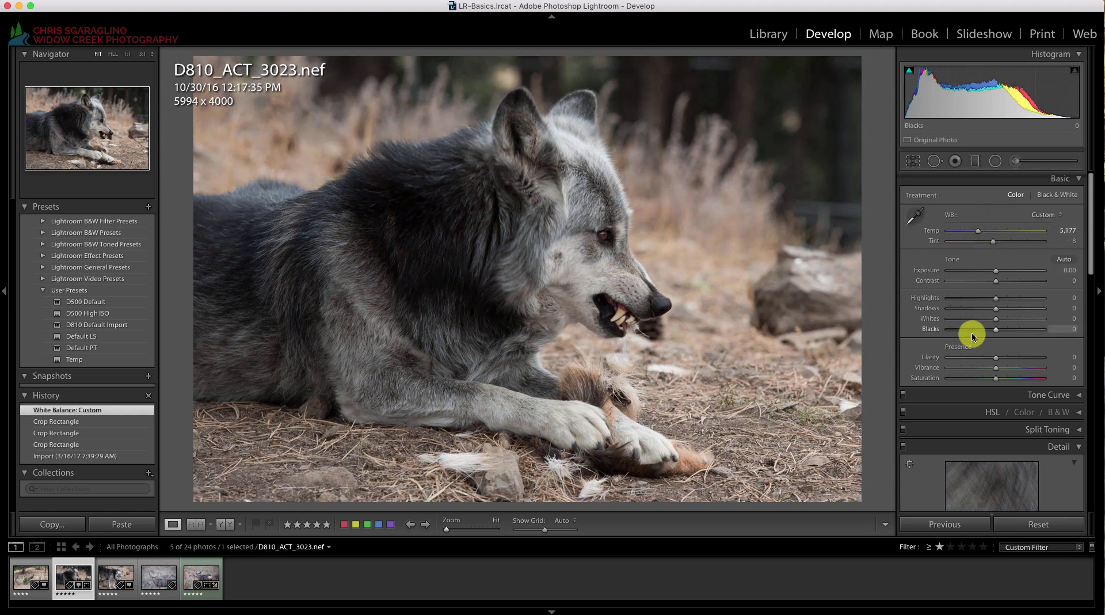
drag(996, 357, 1015, 359)
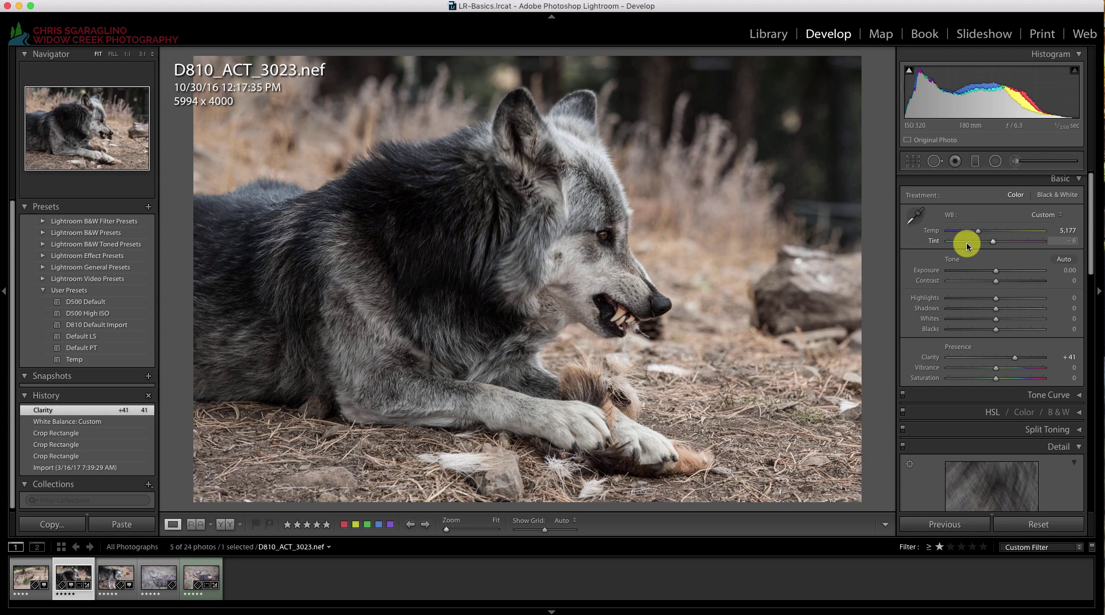
click(368, 525)
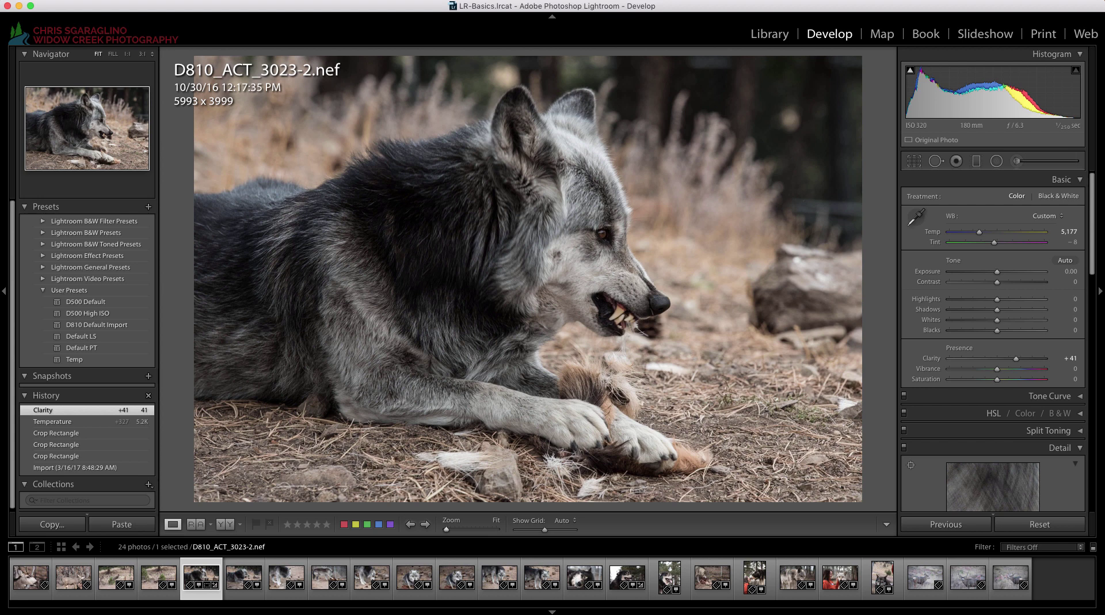
From the Library grid, start an import with the Desktop's NIKON SD folder as the source
click(769, 38)
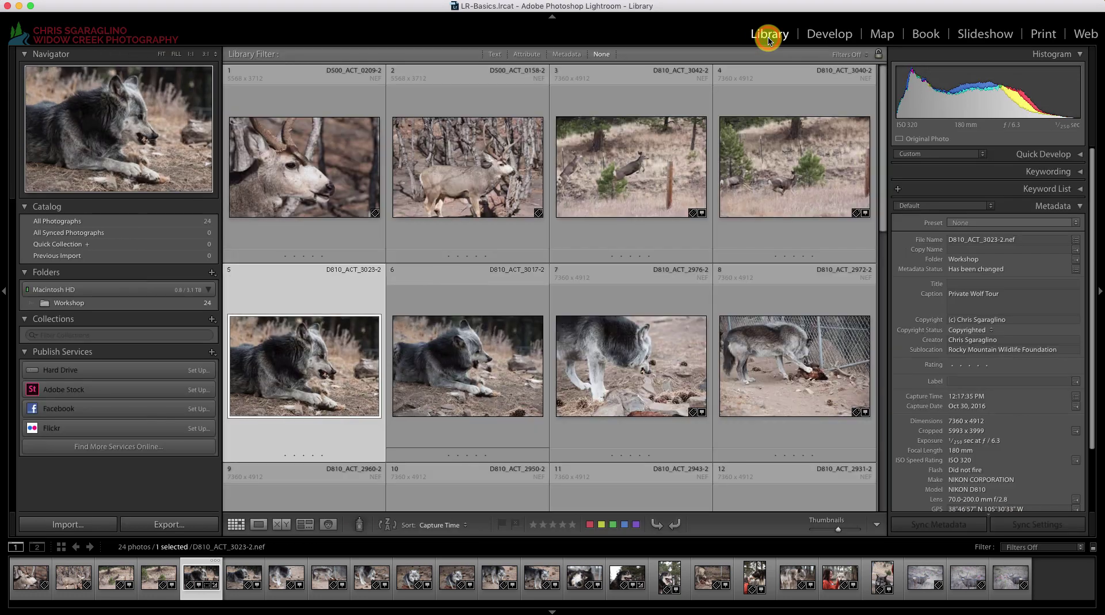
click(75, 523)
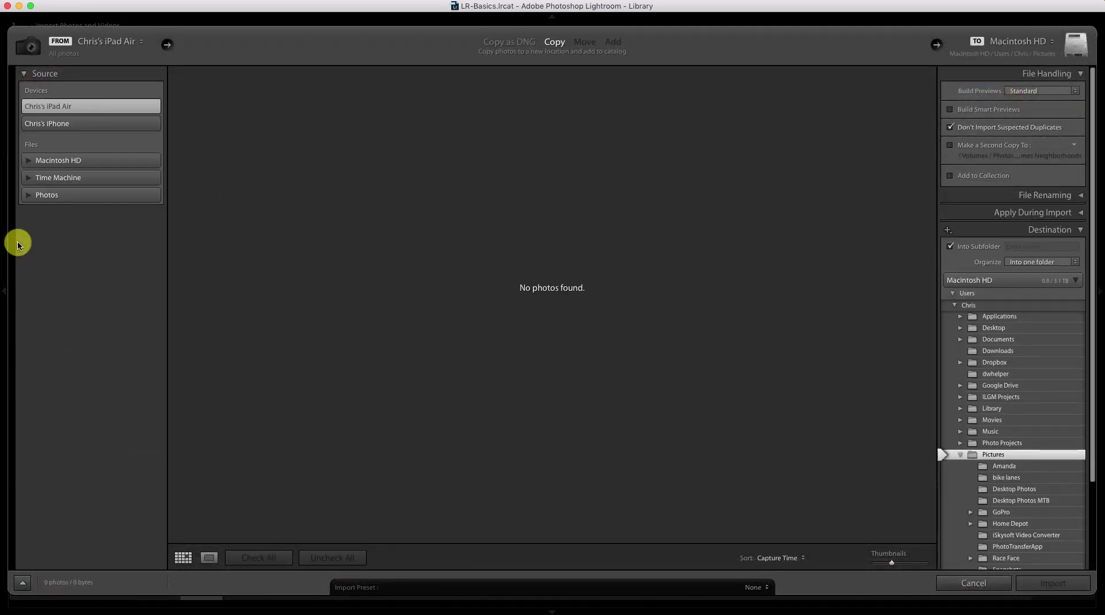
click(27, 161)
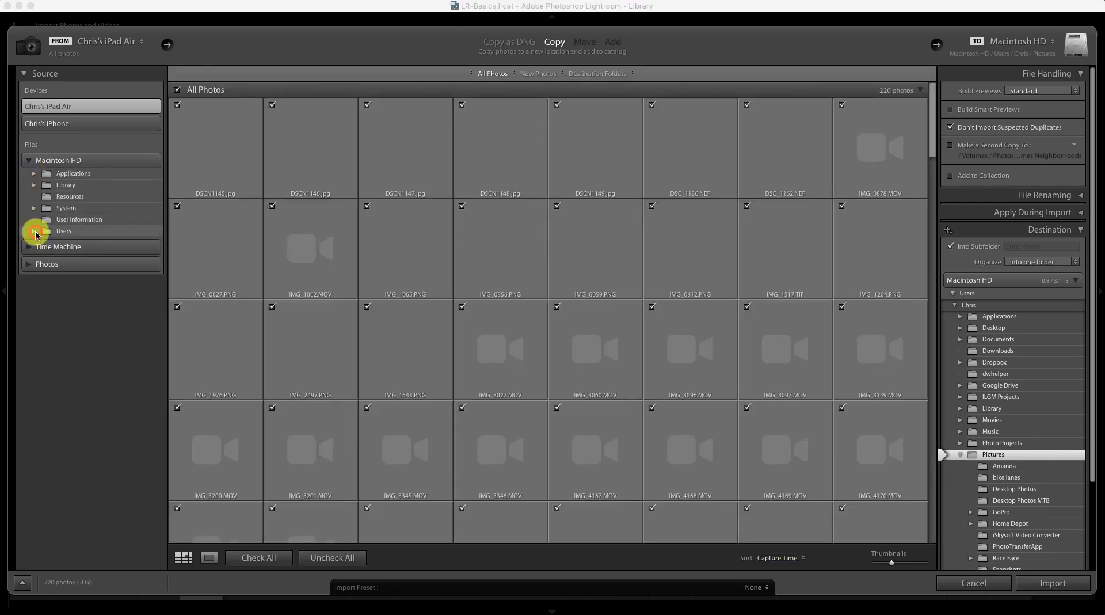
click(36, 233)
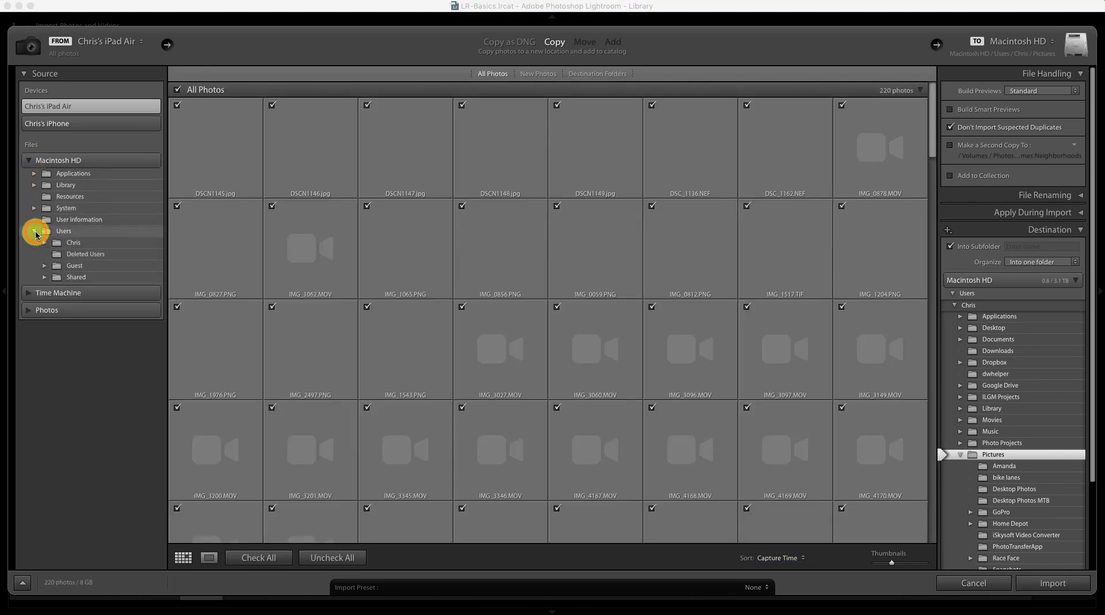
click(45, 243)
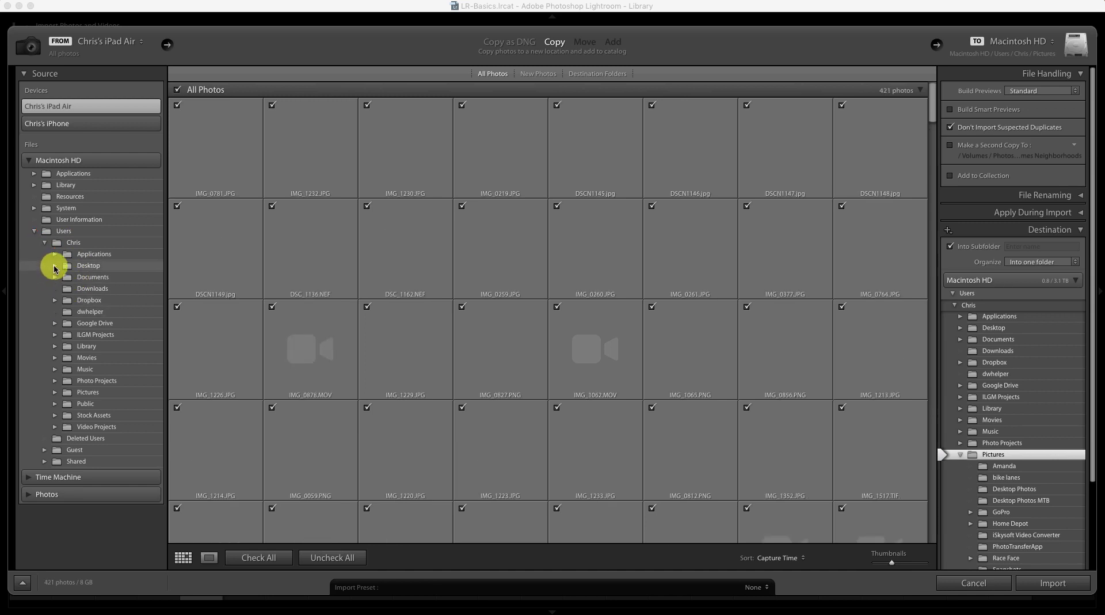
click(55, 266)
click(77, 265)
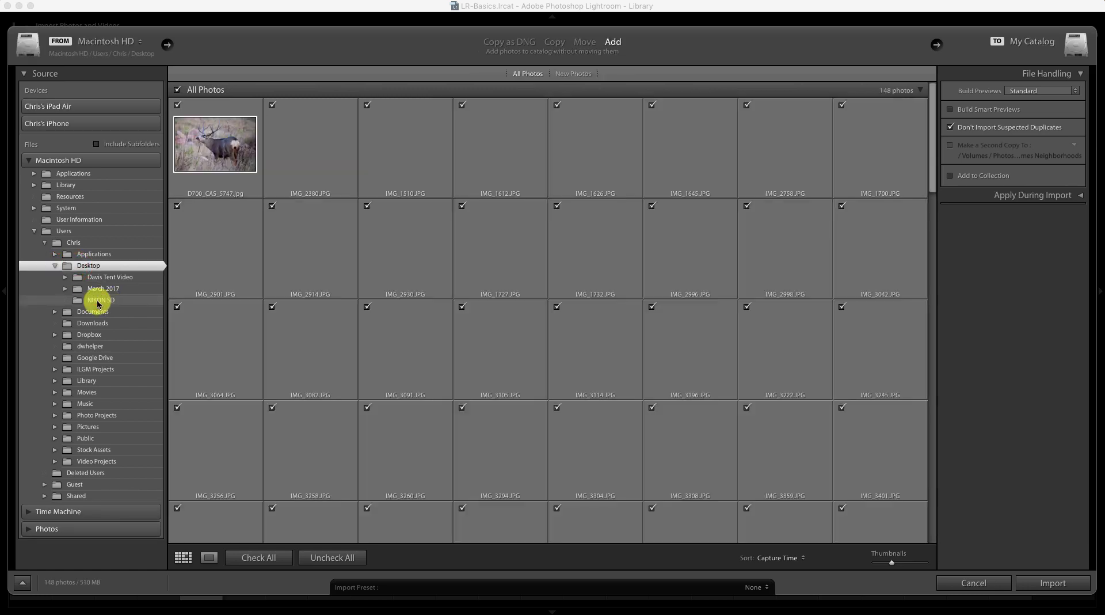
click(98, 302)
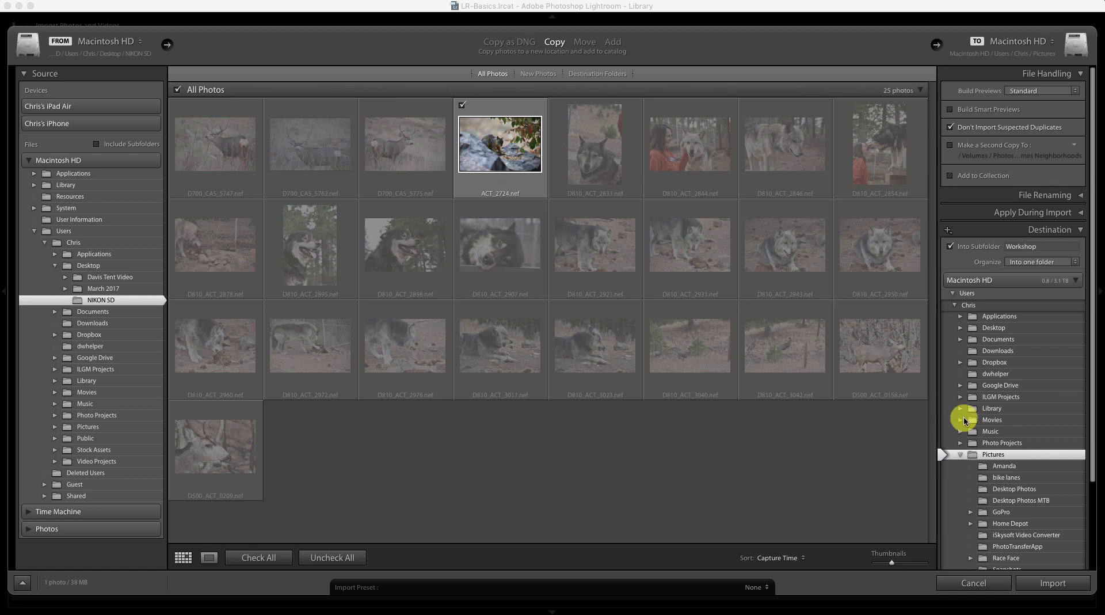
Set the destination to Photo Projects > Current Projects > Workshop with Into Subfolder turned off
click(962, 455)
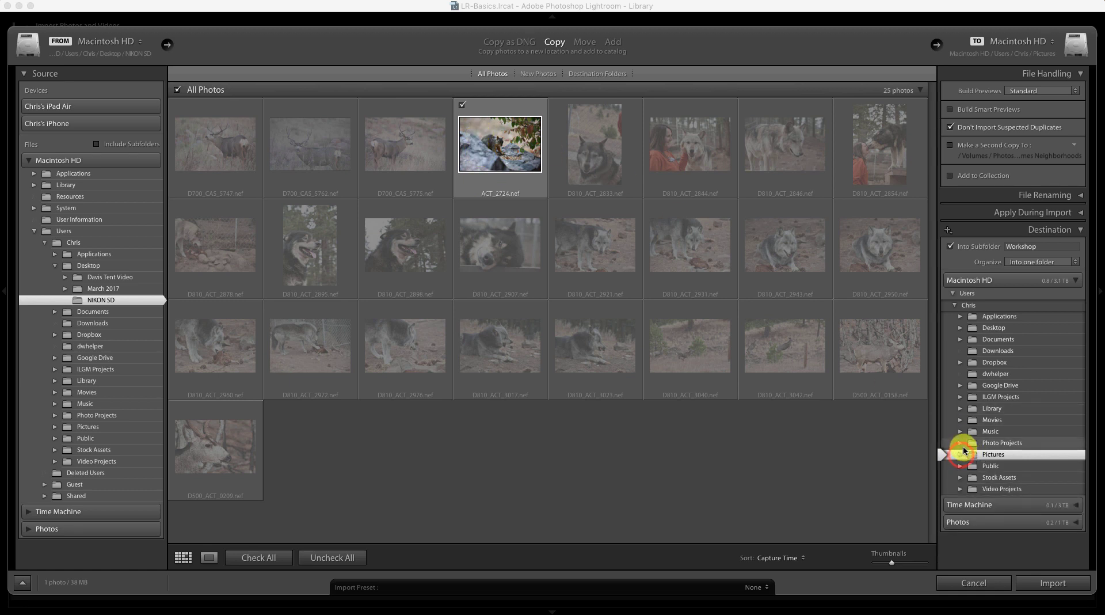
click(960, 443)
click(1002, 443)
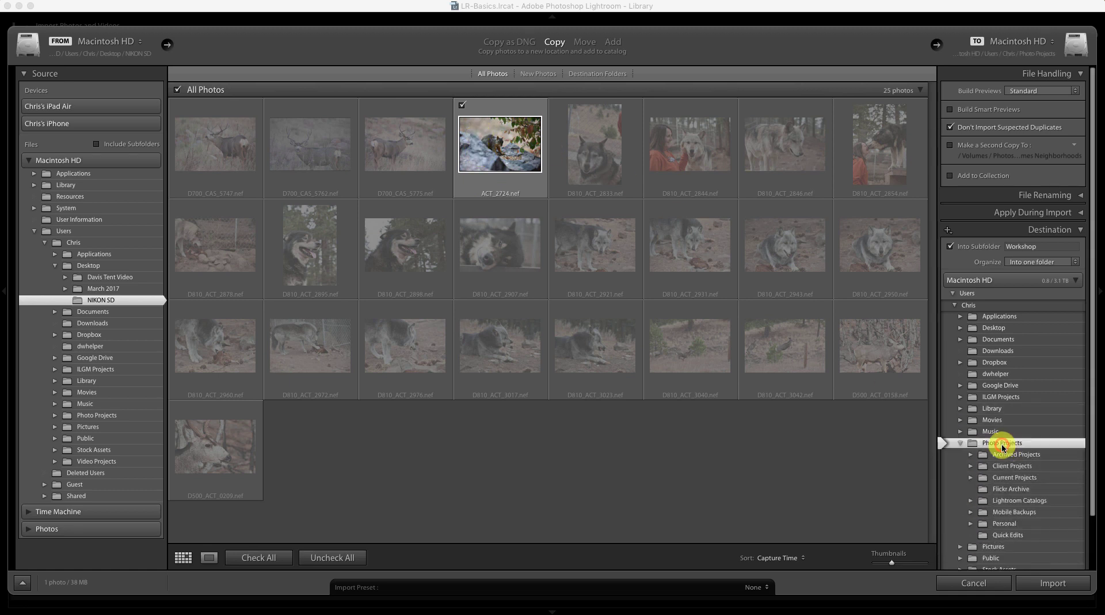
click(972, 478)
click(1001, 478)
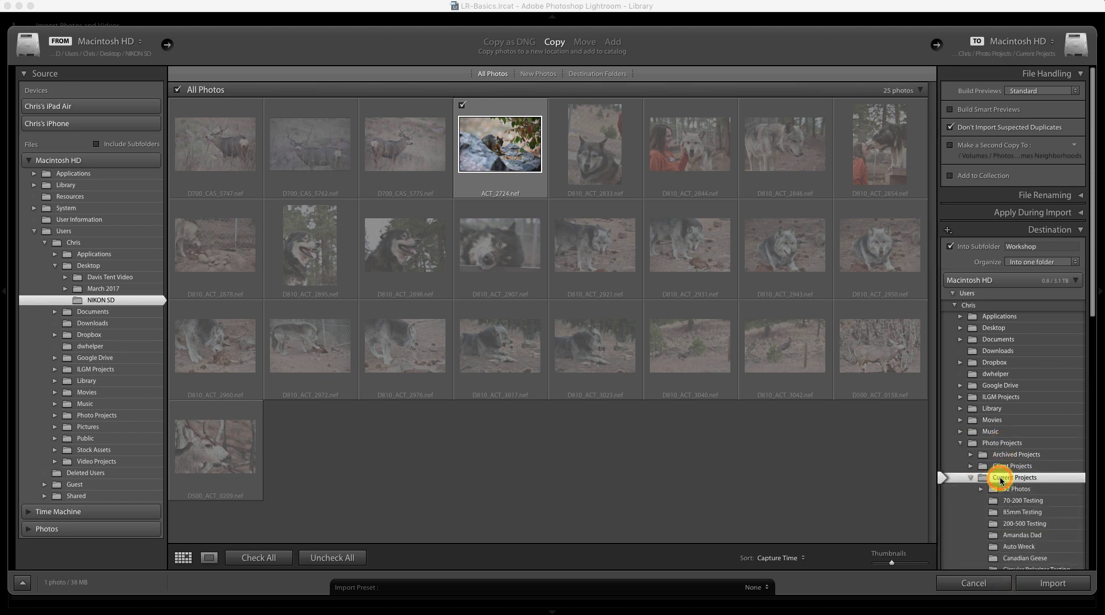
scroll(1000, 481, down, 3)
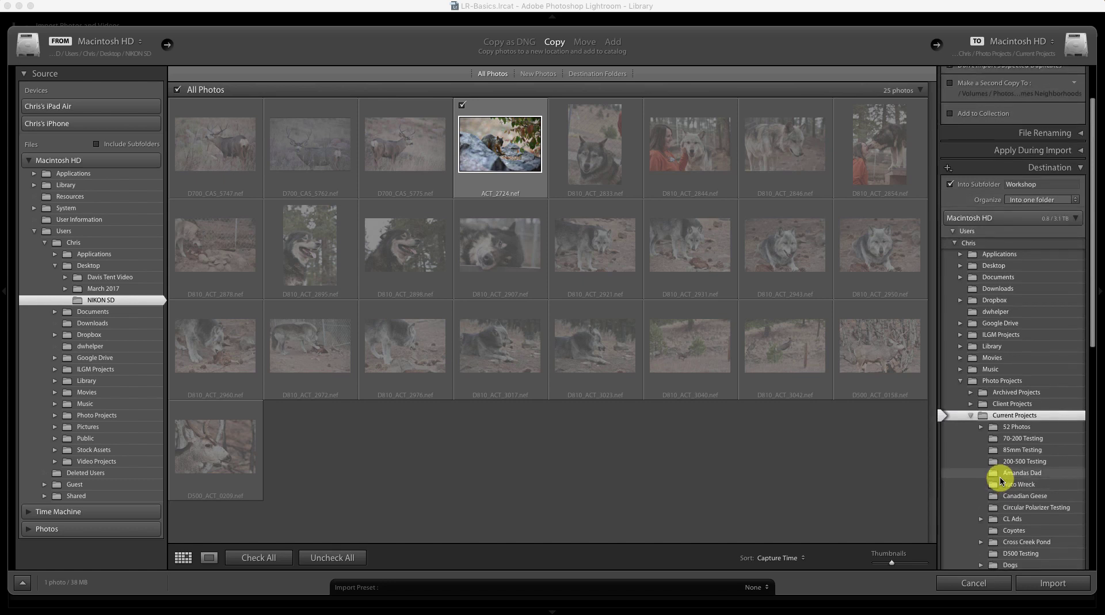
scroll(1000, 476, up, 2)
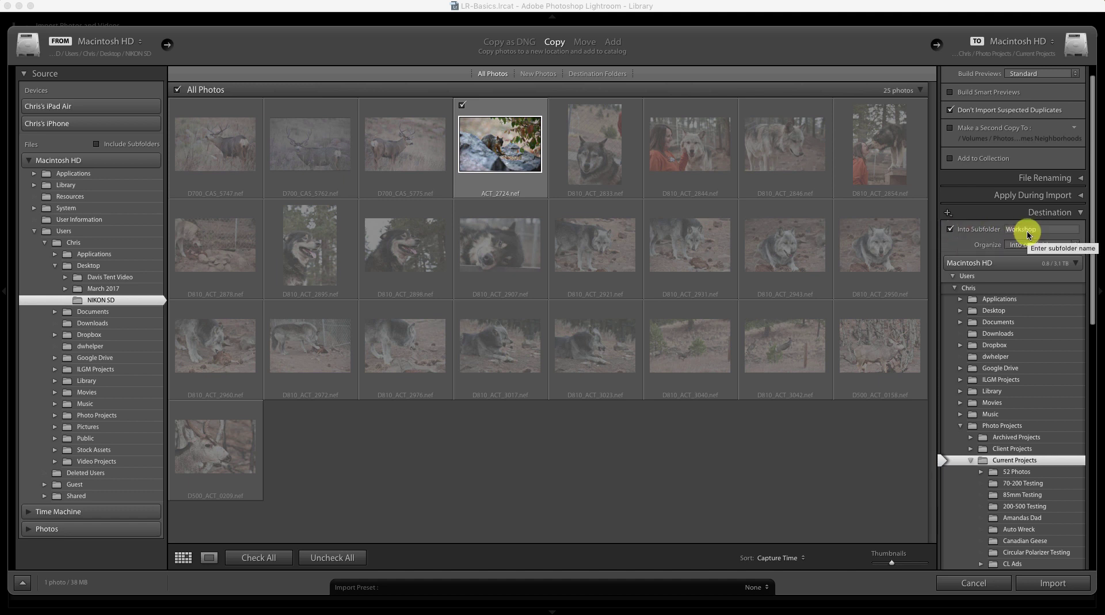
click(951, 230)
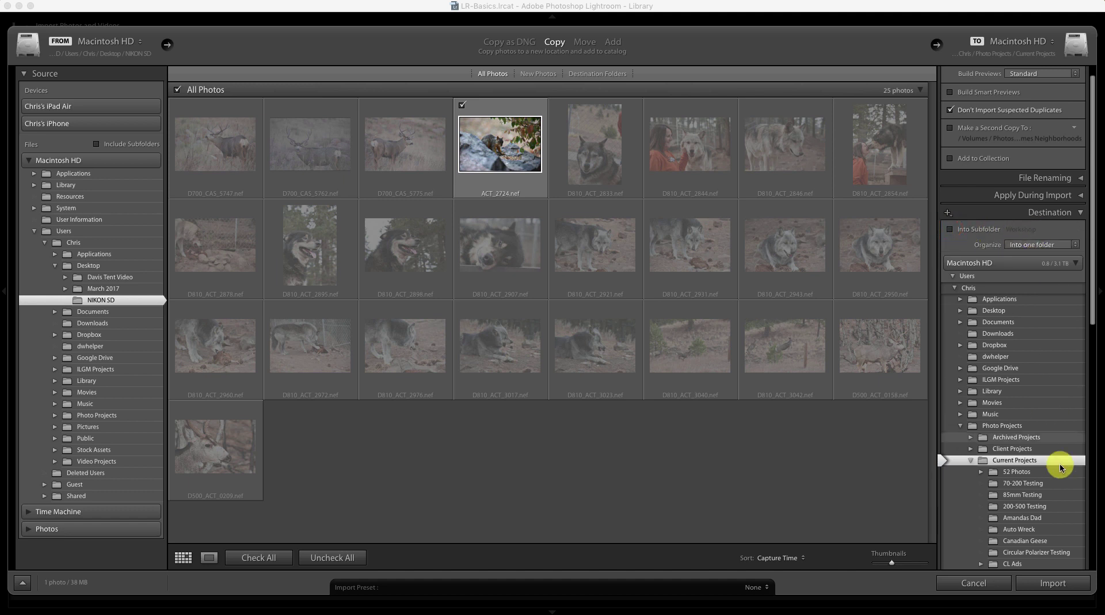
scroll(1061, 467, down, 2)
scroll(1062, 467, down, 12)
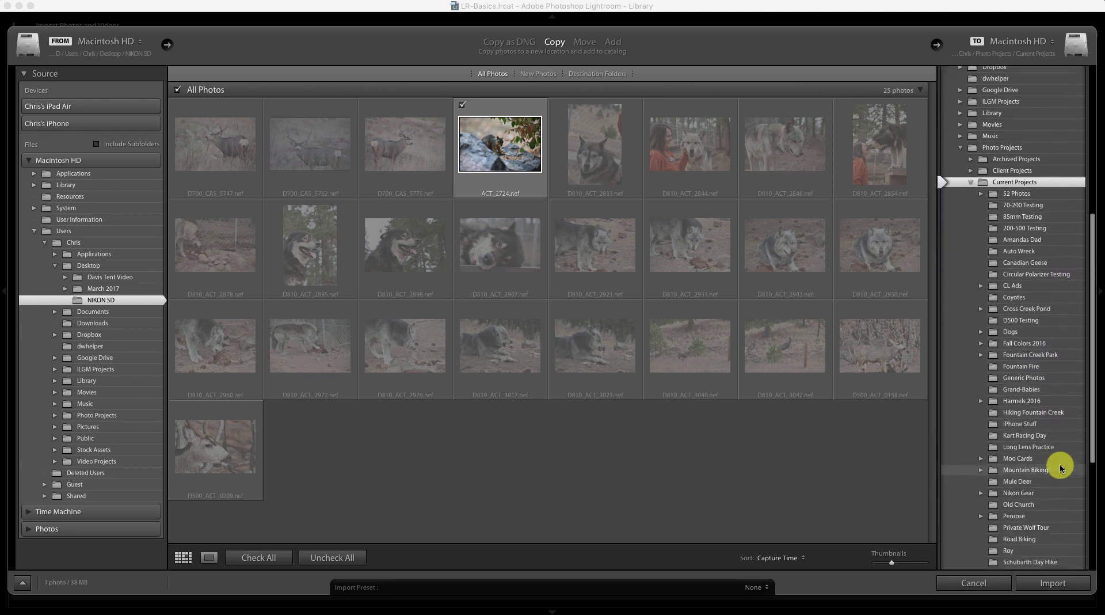
scroll(1061, 468, down, 2)
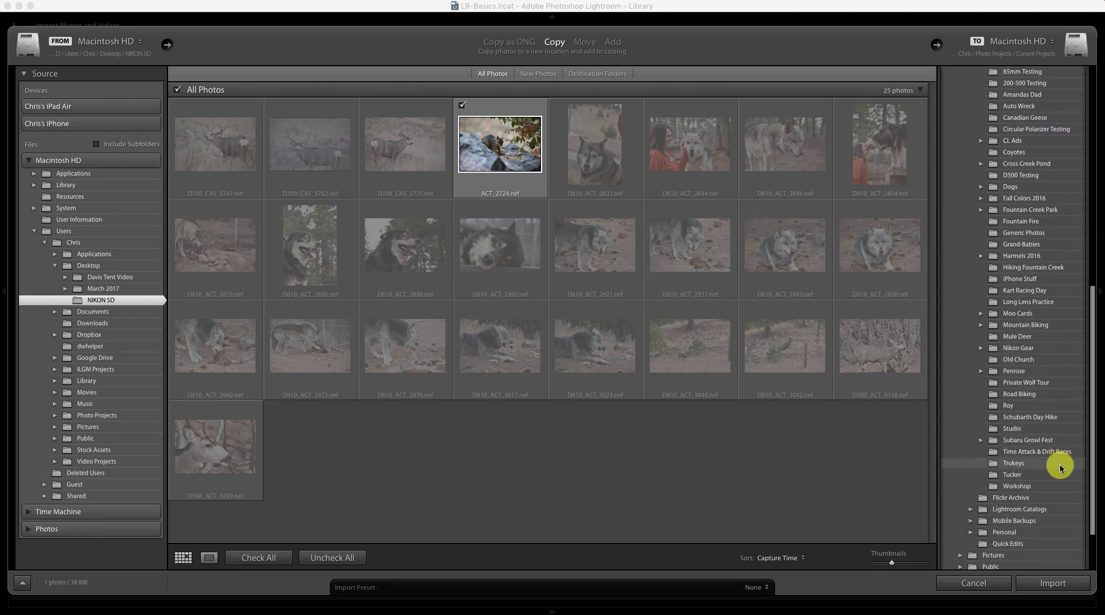
click(1017, 486)
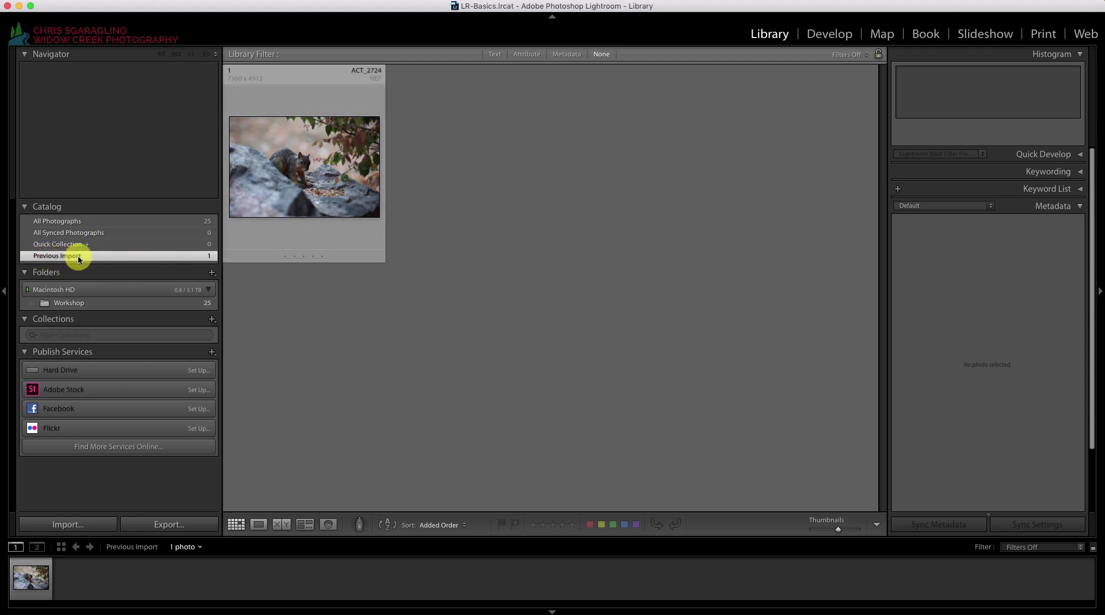
Browse All Photographs (25), select squirrel photo ACT_2724 and open it in Develop
click(76, 221)
scroll(543, 249, down, 10)
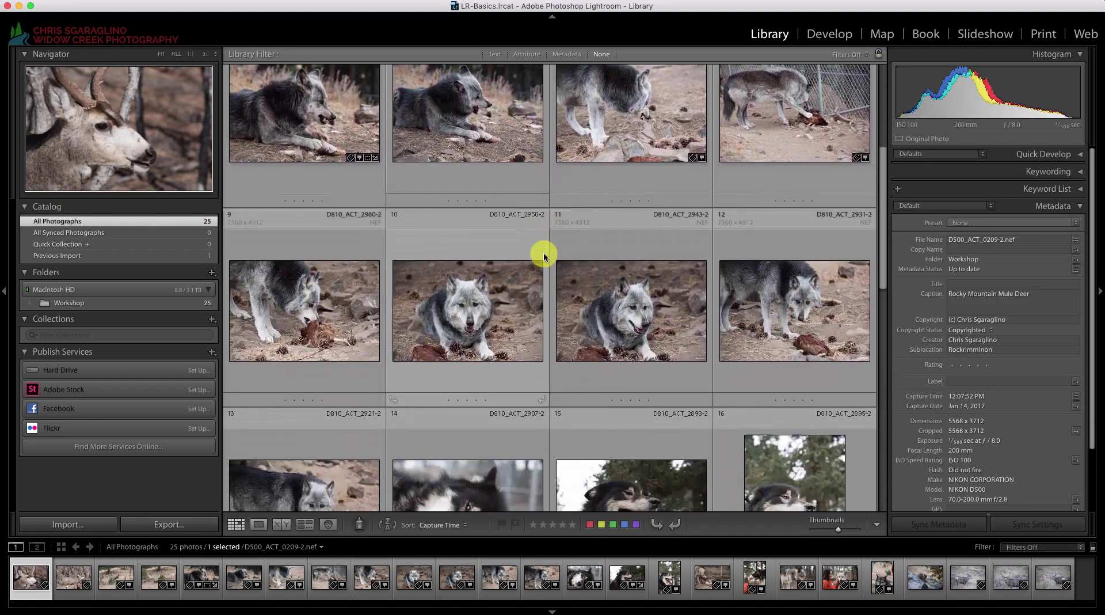
scroll(544, 256, up, 8)
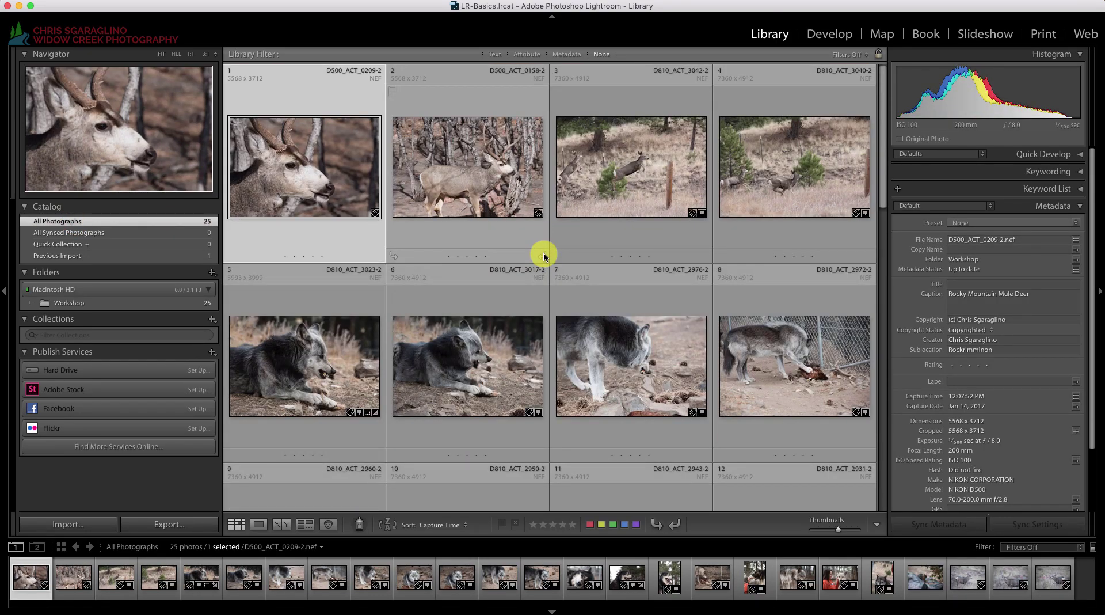
scroll(544, 256, down, 10)
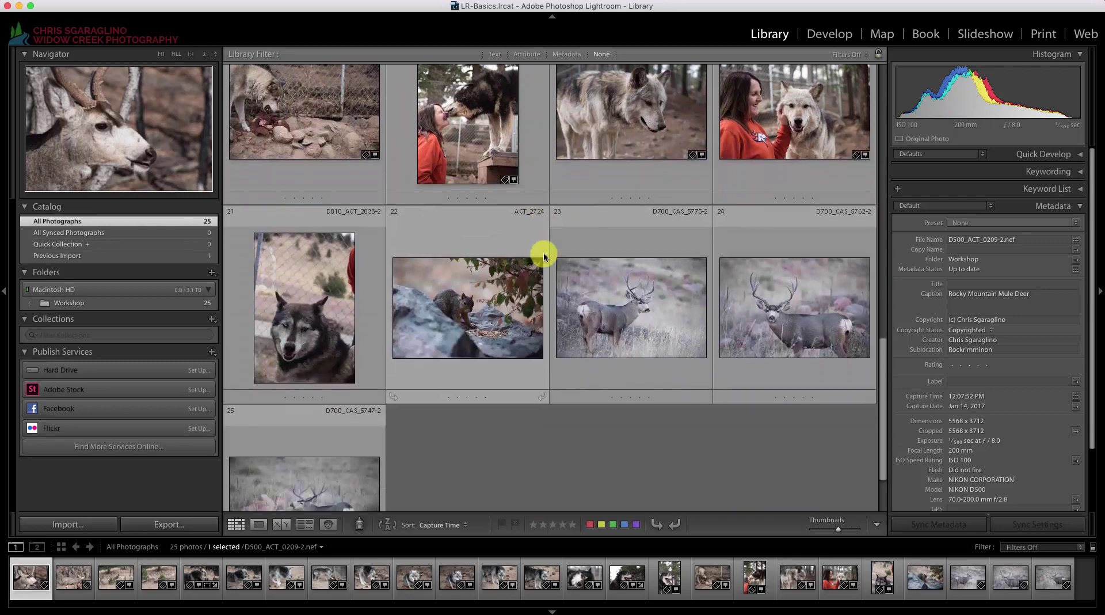
scroll(544, 256, down, 2)
click(465, 262)
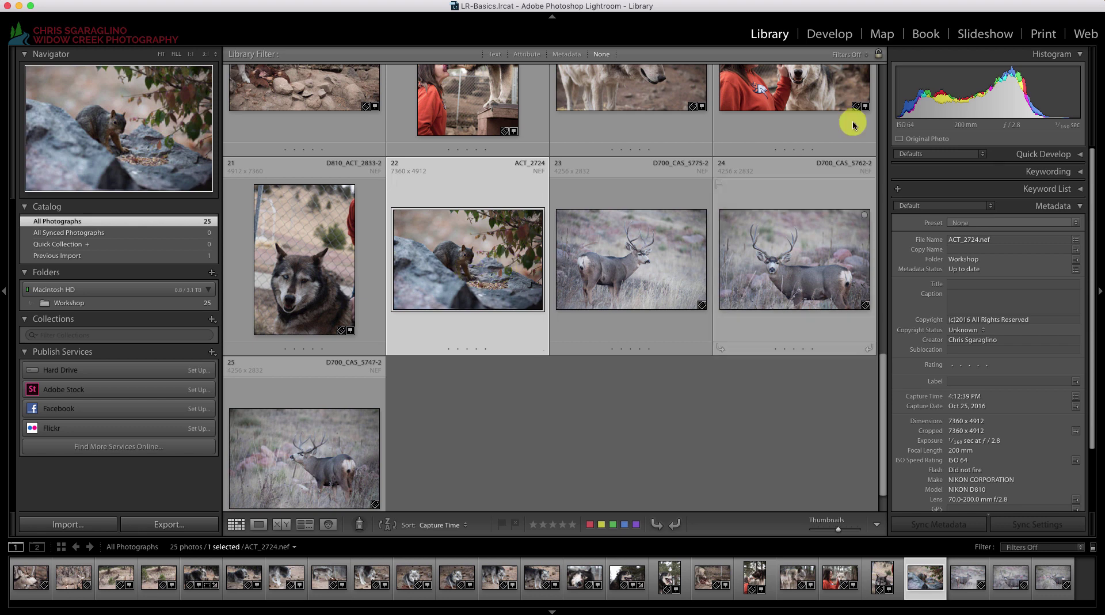
click(823, 35)
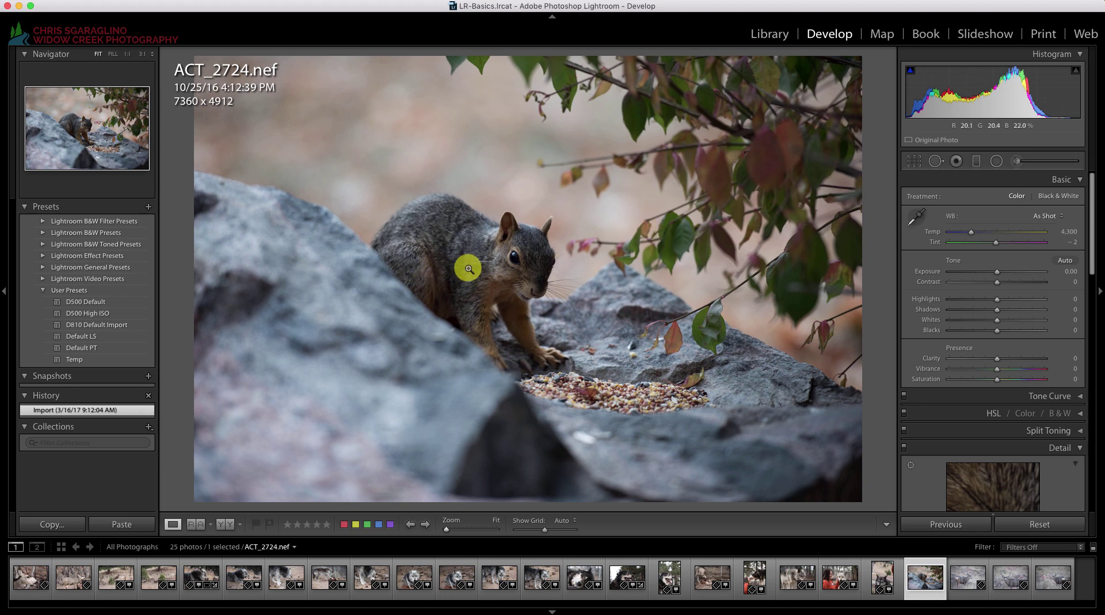
Reset Shadows to zero and crop the squirrel photo from 7360 x 4912 to 4732 x 3158
double_click(931, 309)
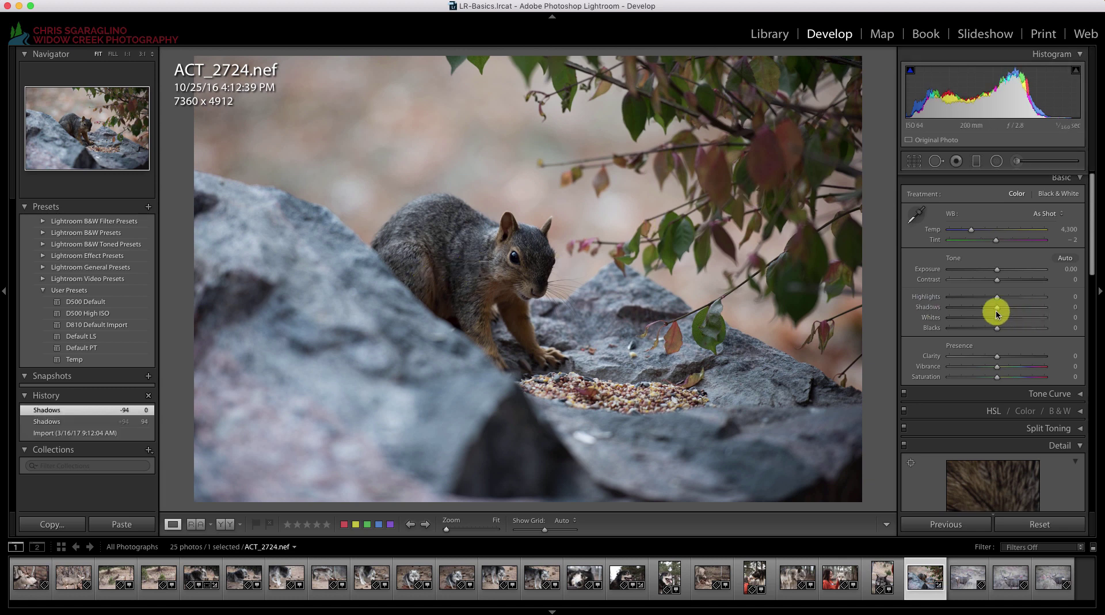
click(913, 162)
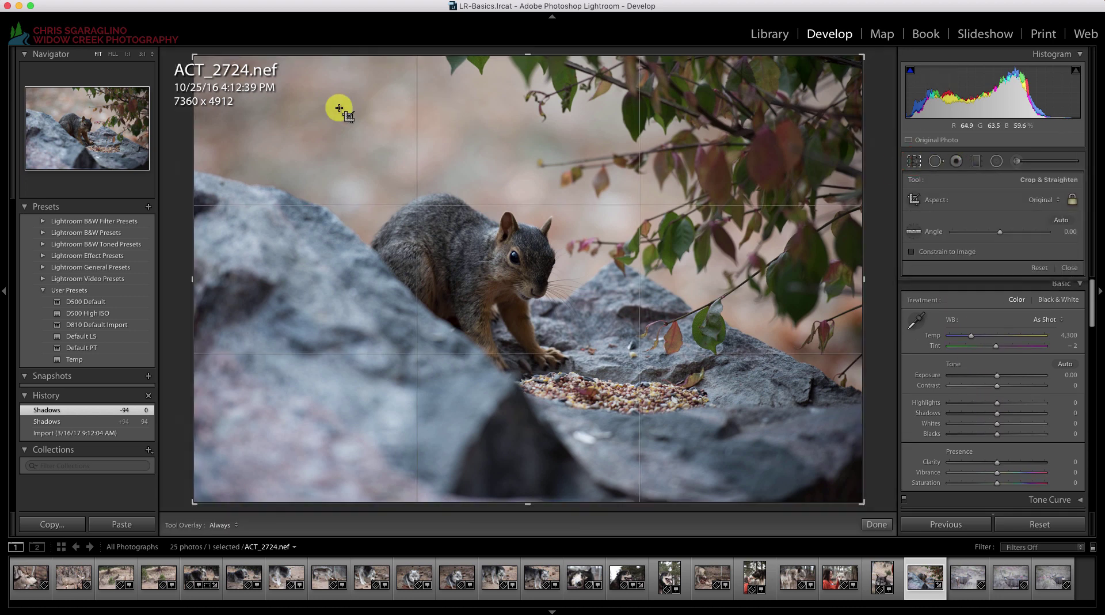
drag(247, 66, 257, 94)
drag(797, 459, 740, 439)
drag(518, 295, 479, 276)
key(Return)
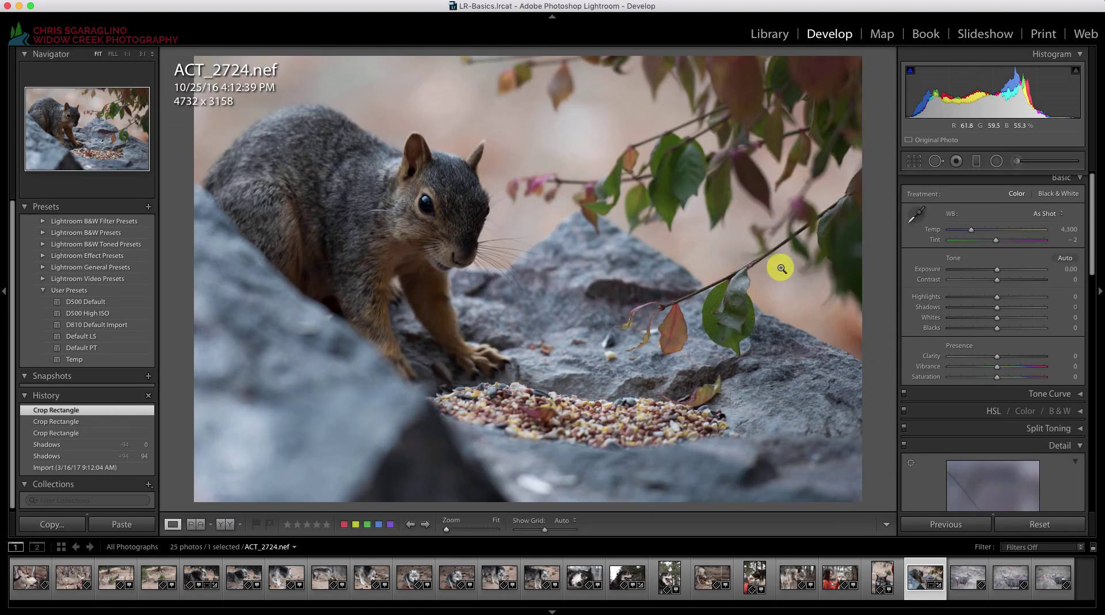
Set Shadows +99, raise Whites, lower Highlights, Exposure +0.15, Vibrance +19, Temp 4,505, Clarity +31
drag(998, 312, 1044, 311)
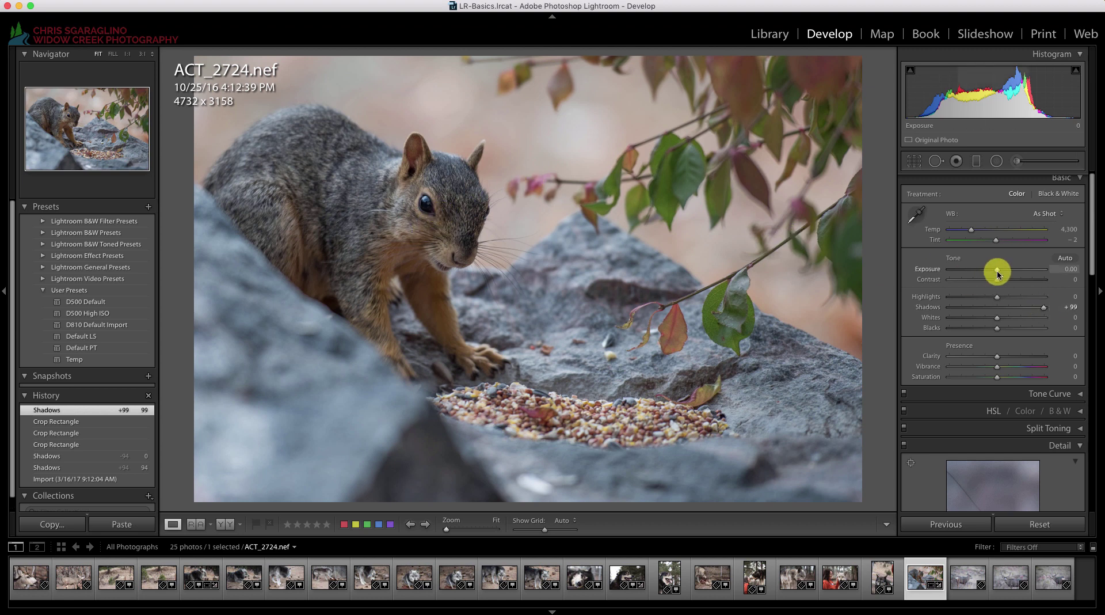
drag(999, 268, 996, 271)
double_click(933, 269)
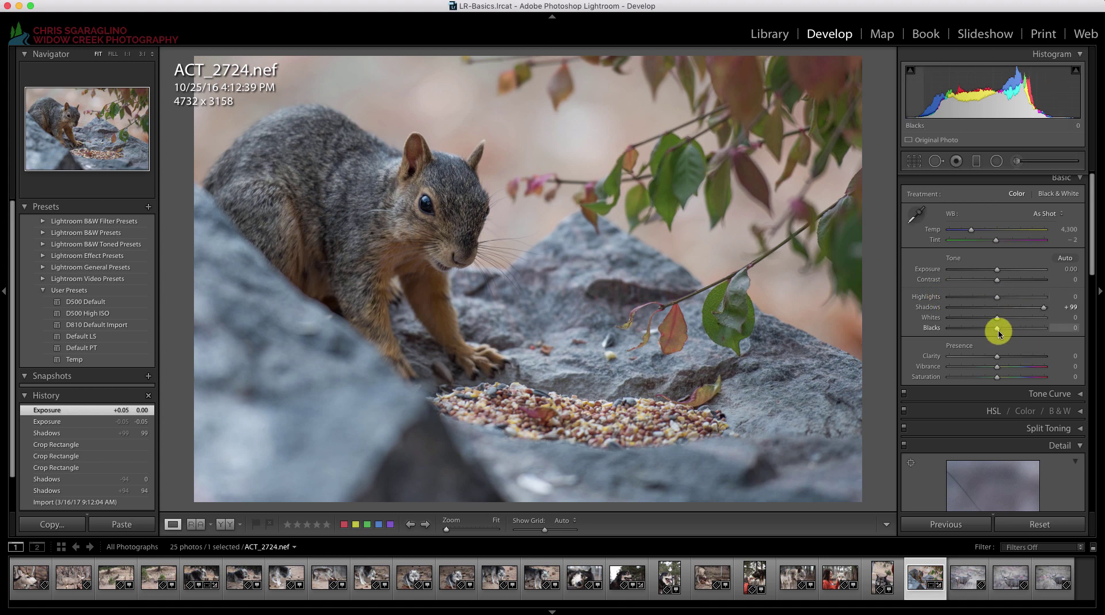
drag(997, 317, 1024, 317)
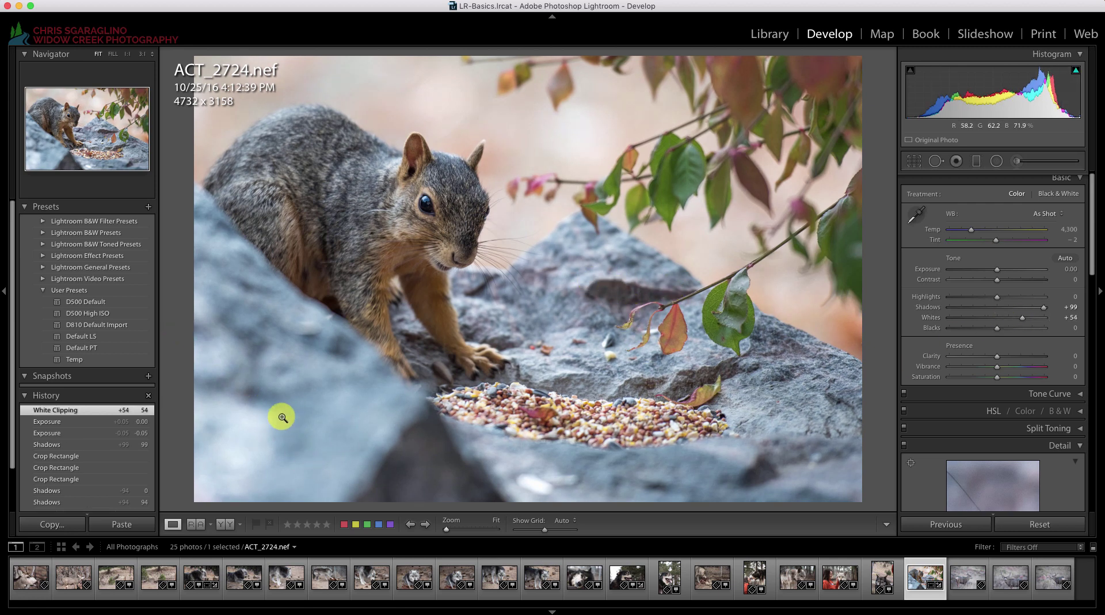
drag(999, 300, 987, 329)
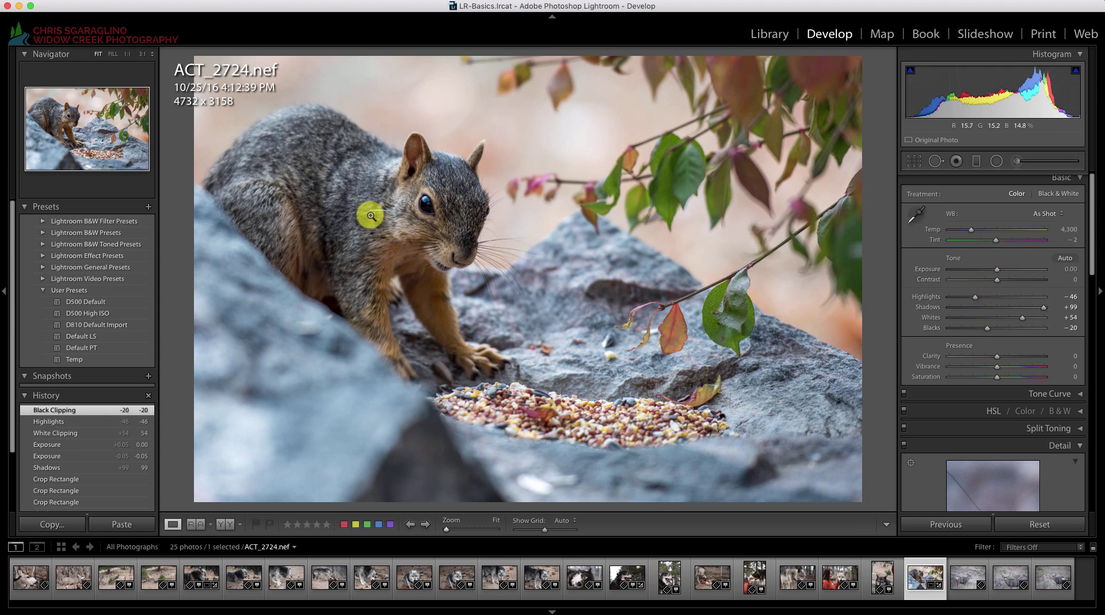
drag(999, 273, 1000, 274)
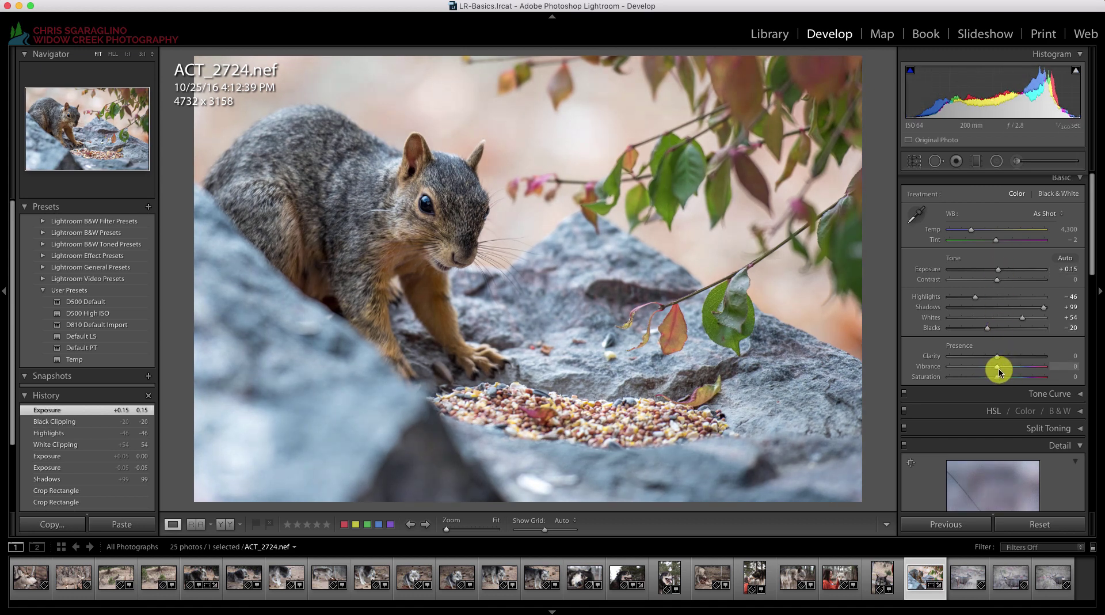
drag(999, 368, 1002, 377)
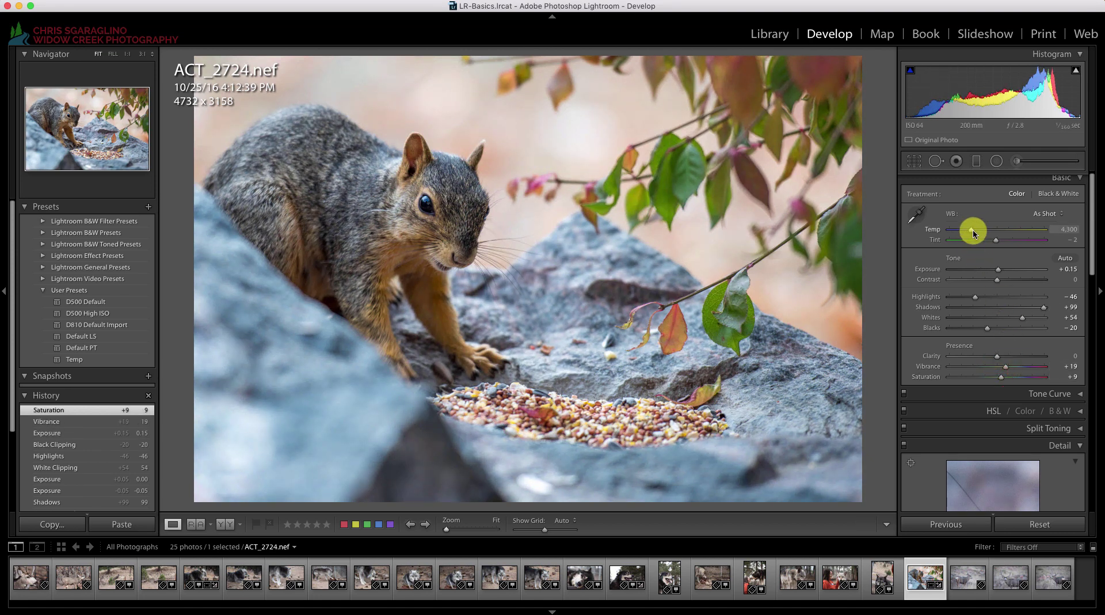
drag(973, 229, 975, 229)
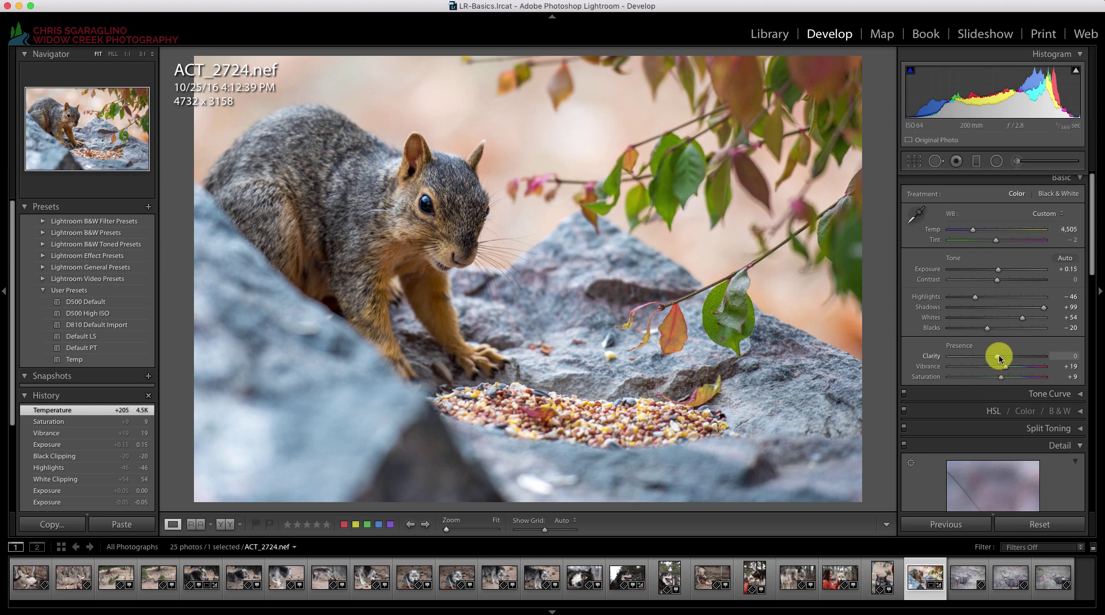
drag(1001, 358, 1014, 361)
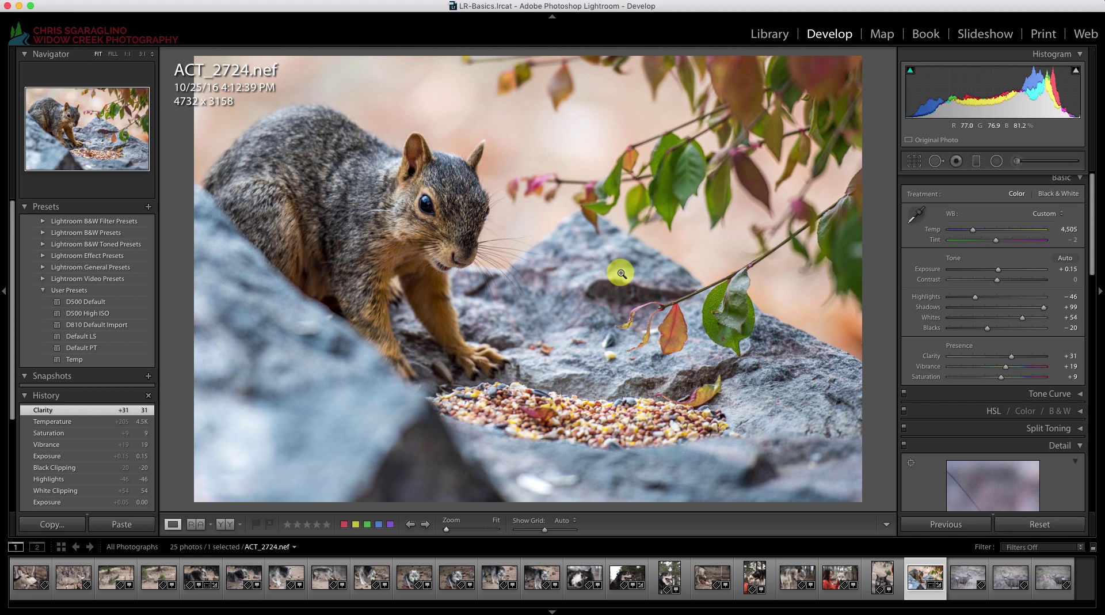
Inspect the squirrel's eye at 1:1, return to Fit, and go back to the Library grid
click(433, 202)
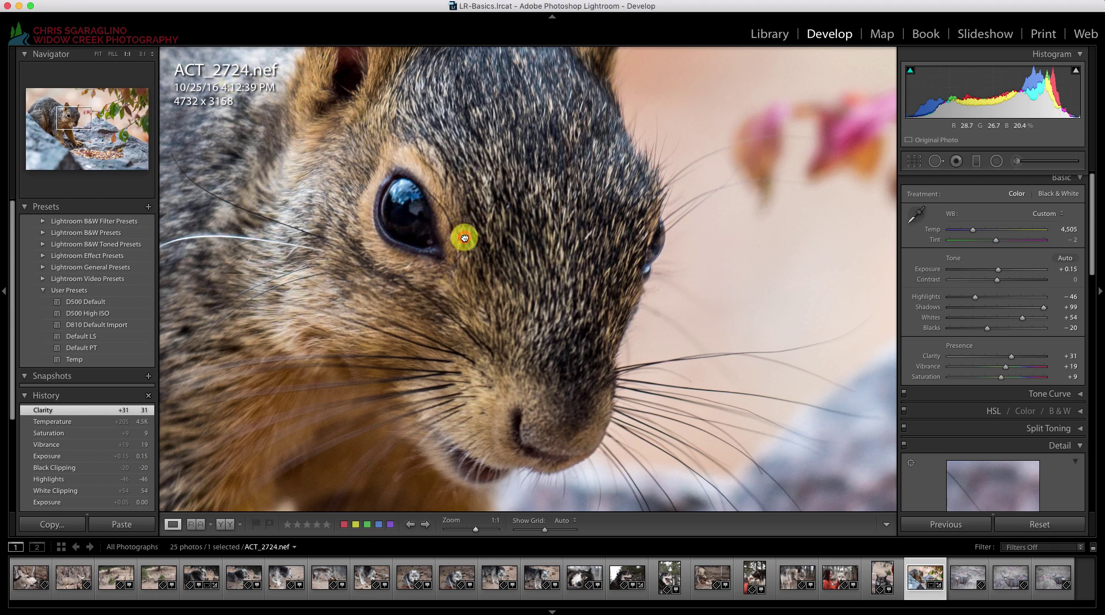
click(465, 237)
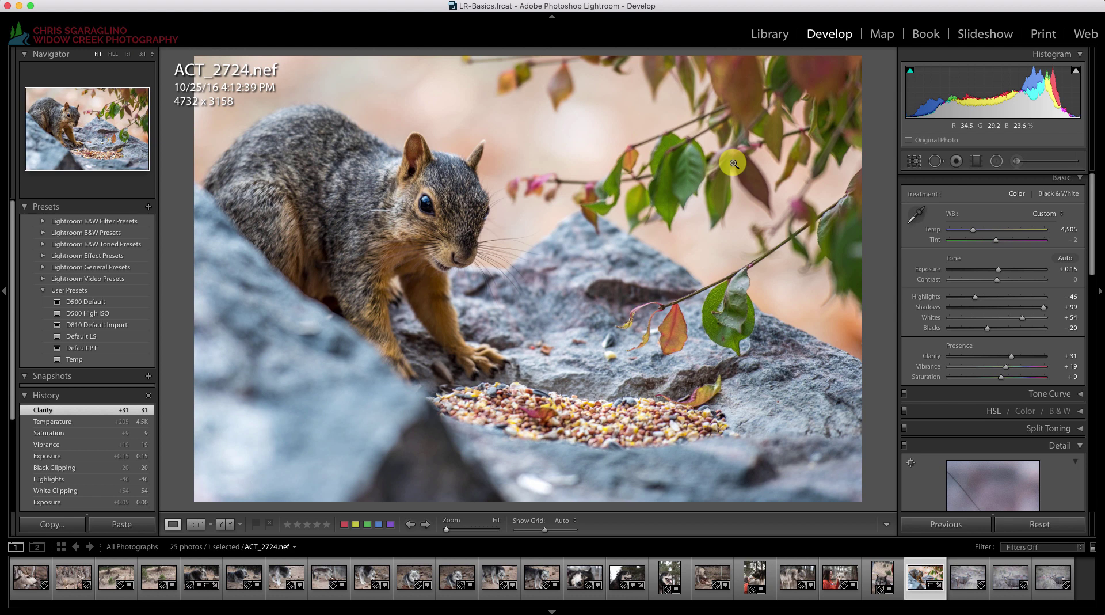
click(238, 525)
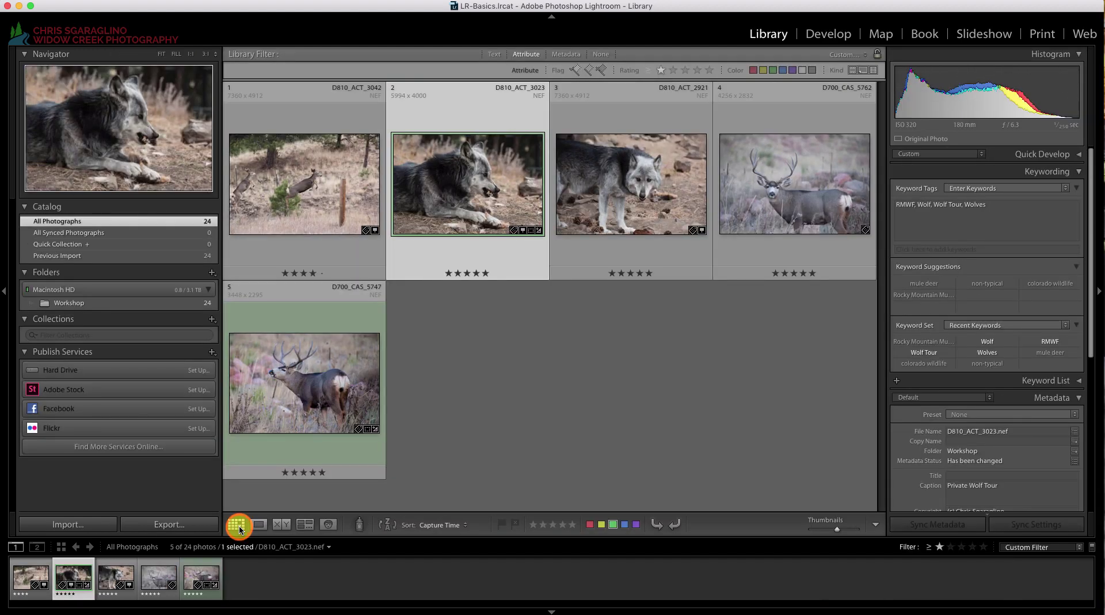
click(530, 57)
Review all 24 photos, then filter the grid to rated, green-labelled photos only
click(528, 55)
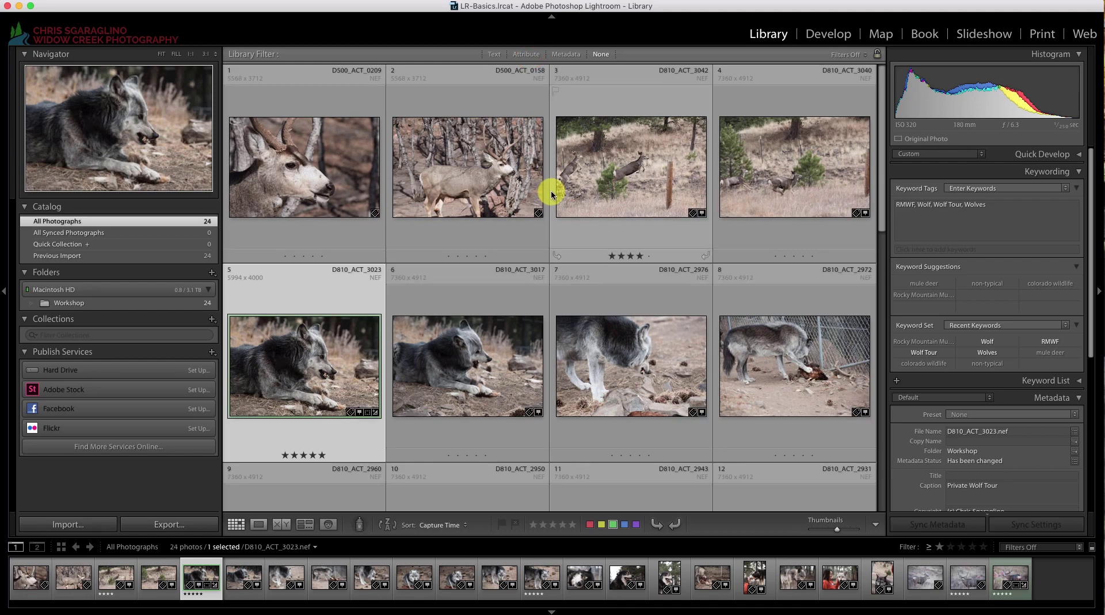
scroll(550, 190, down, 1)
scroll(551, 190, down, 3)
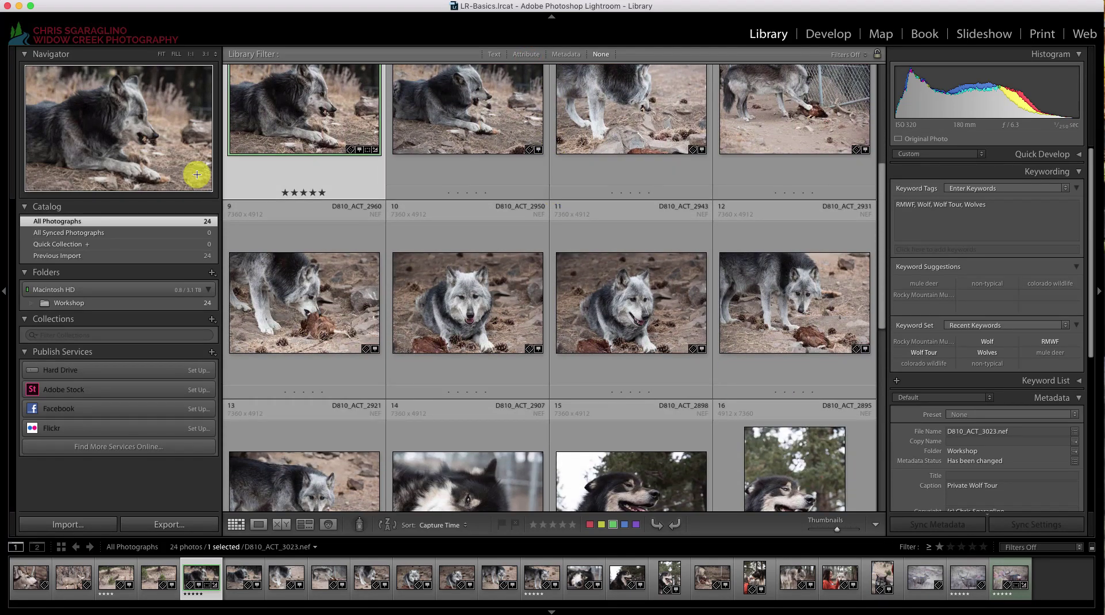
scroll(305, 190, down, 4)
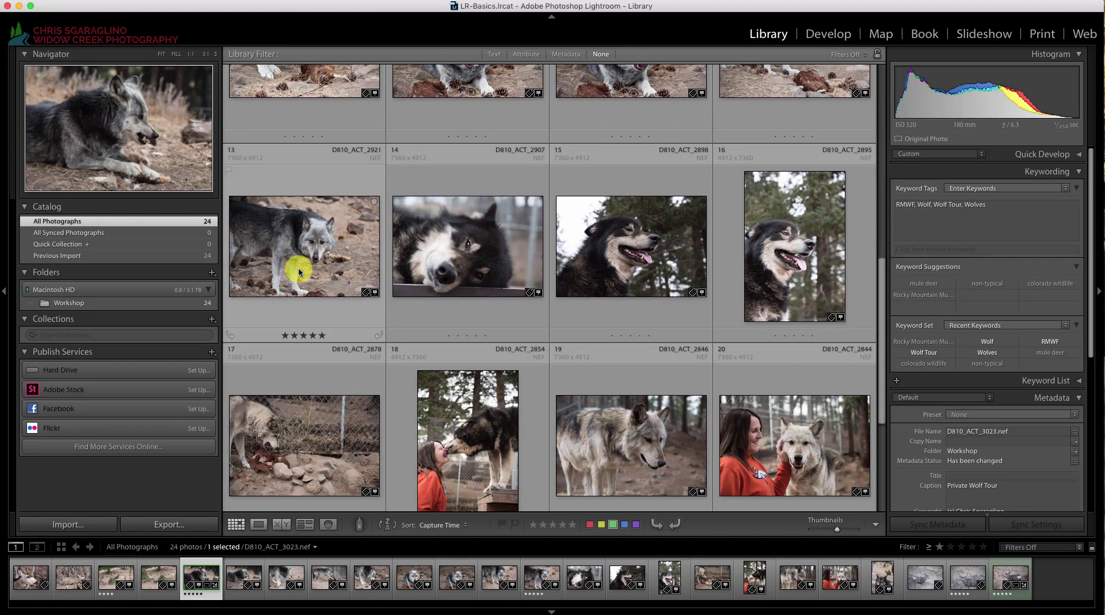
scroll(298, 267, down, 5)
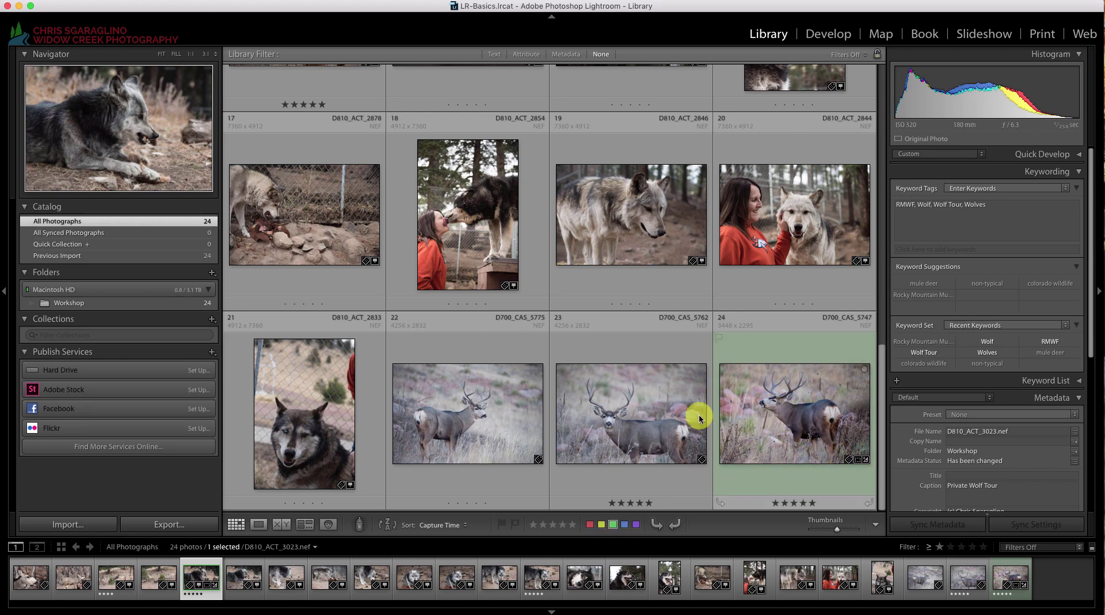
scroll(634, 270, up, 3)
scroll(633, 270, up, 5)
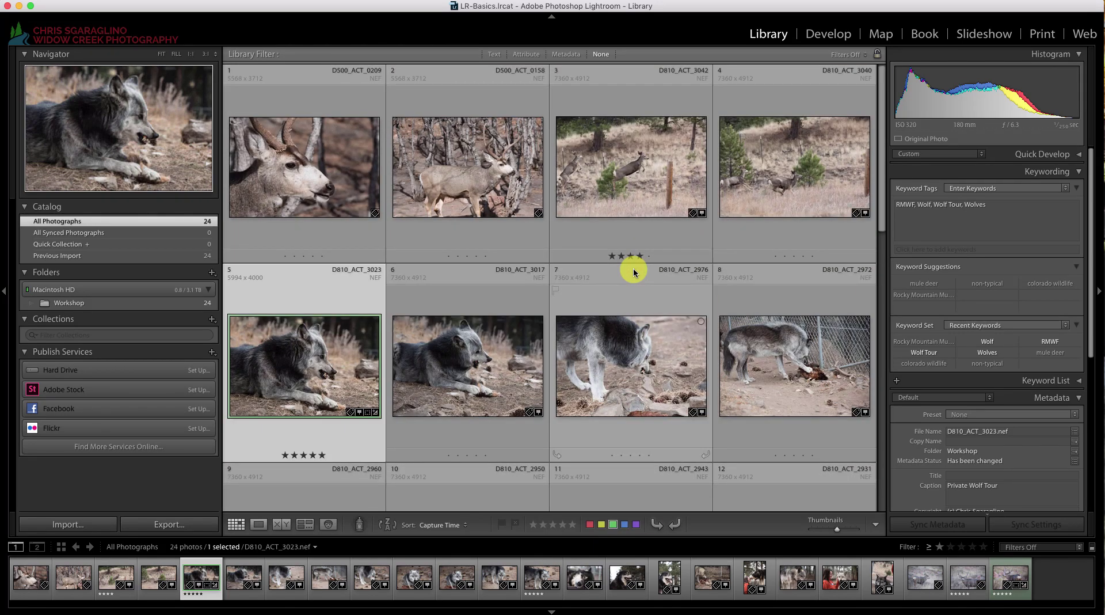
click(526, 55)
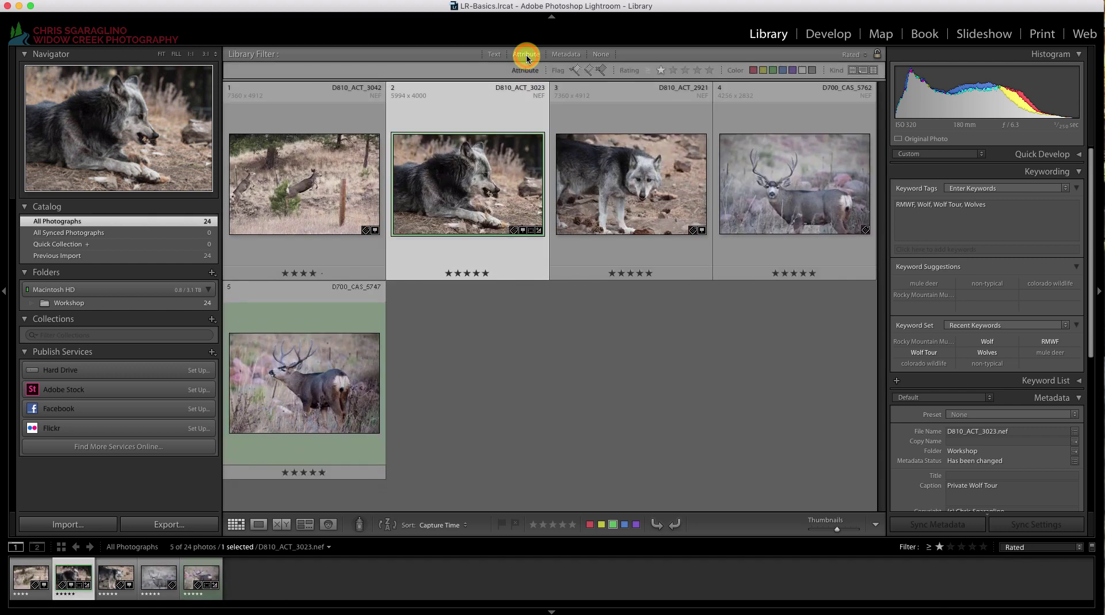
click(772, 70)
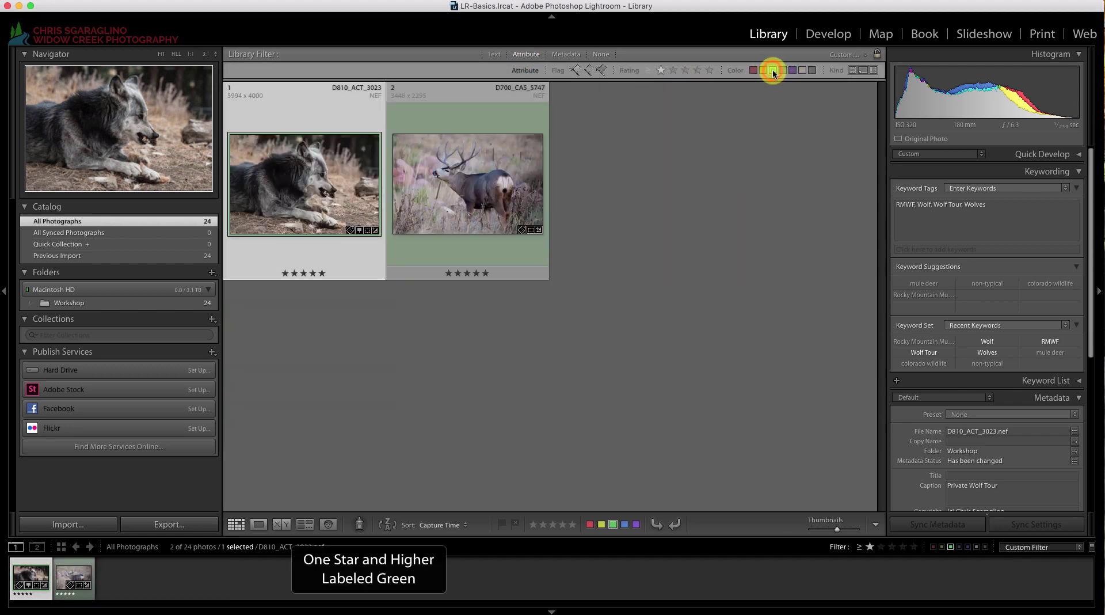
Select the wolf photo, then the mule deer photo
click(708, 202)
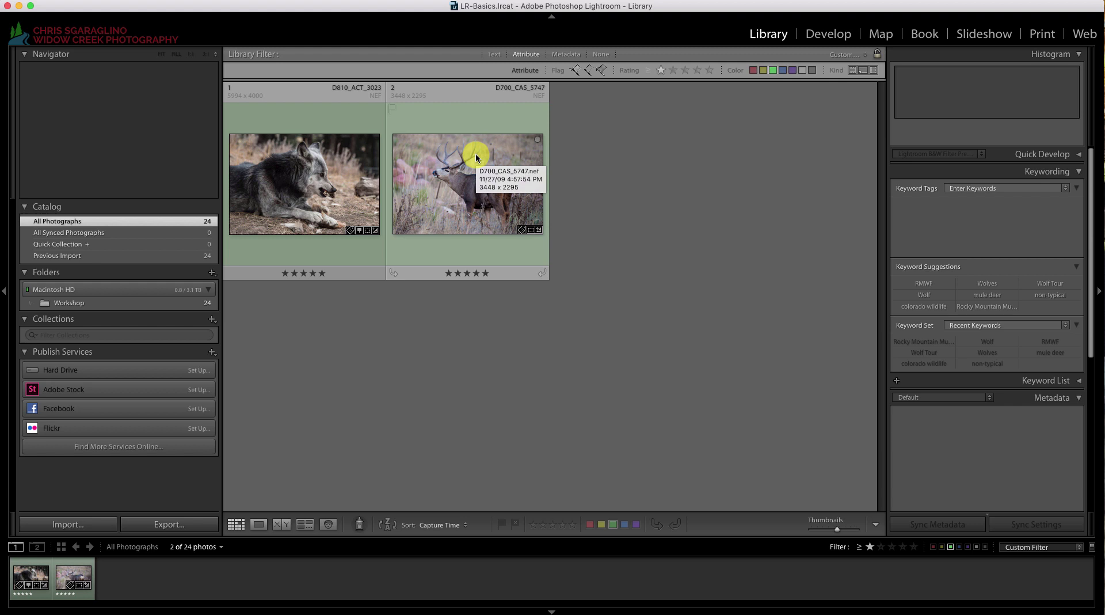
click(318, 168)
click(563, 175)
click(450, 179)
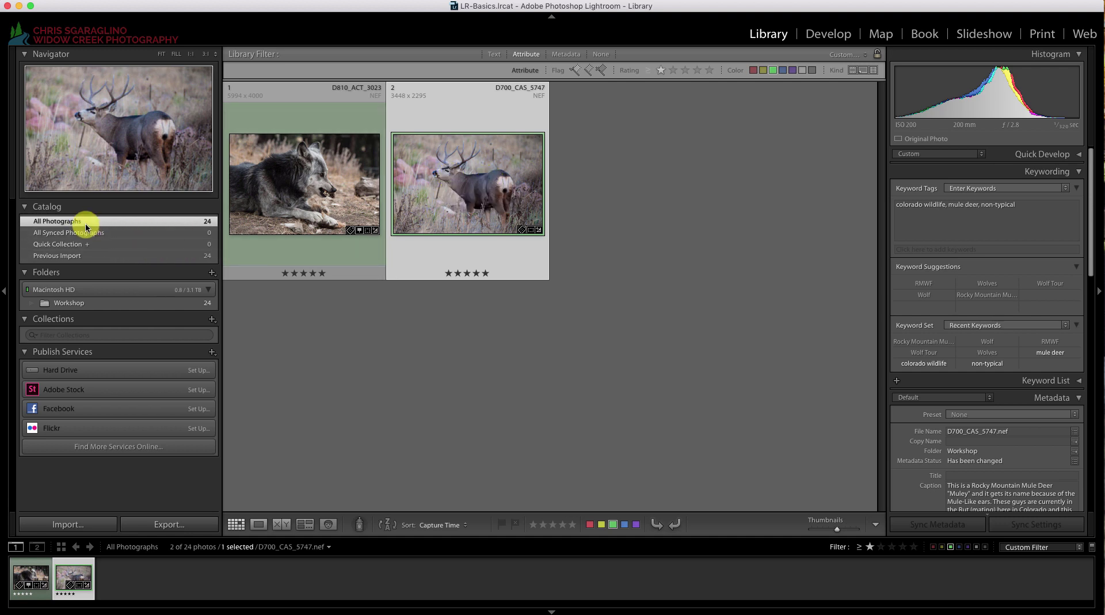
Set the Library Filter to None and display the Workshop folder's 24 photos
click(769, 33)
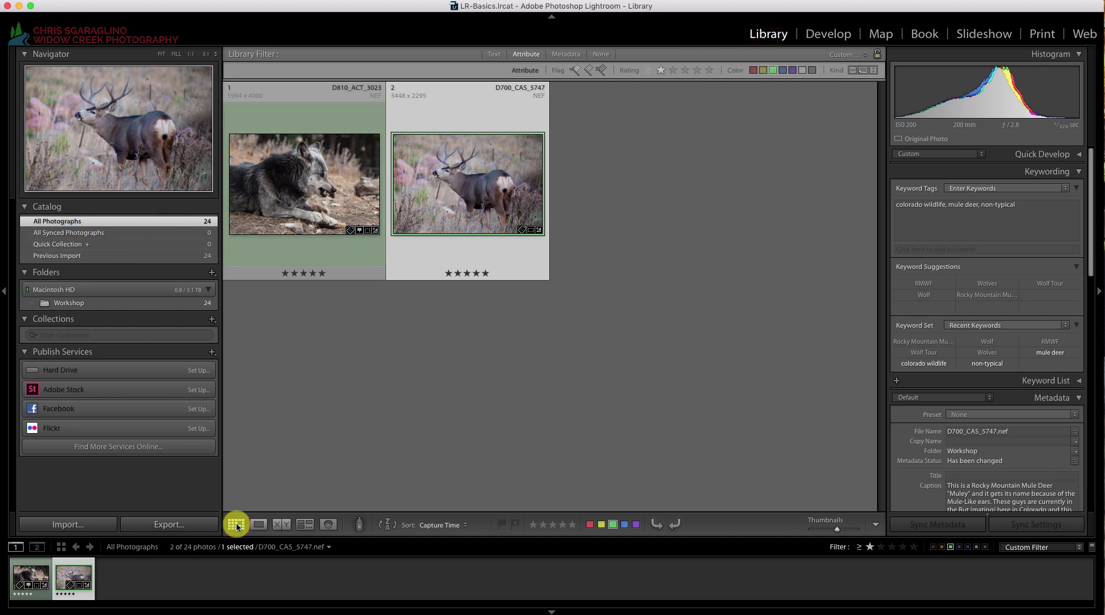
click(530, 54)
scroll(525, 169, up, 10)
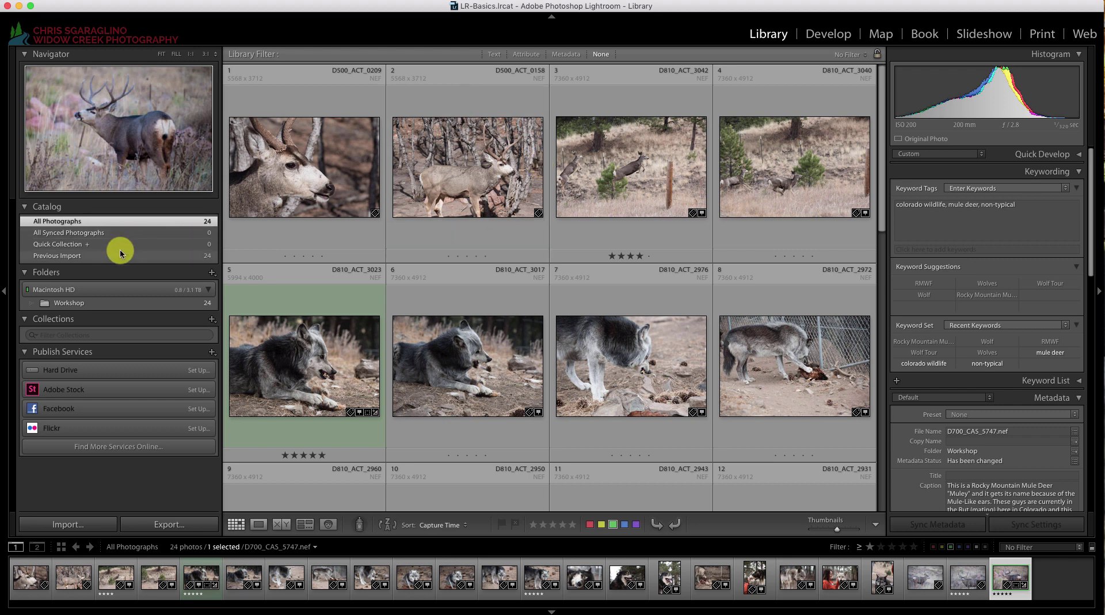
click(27, 306)
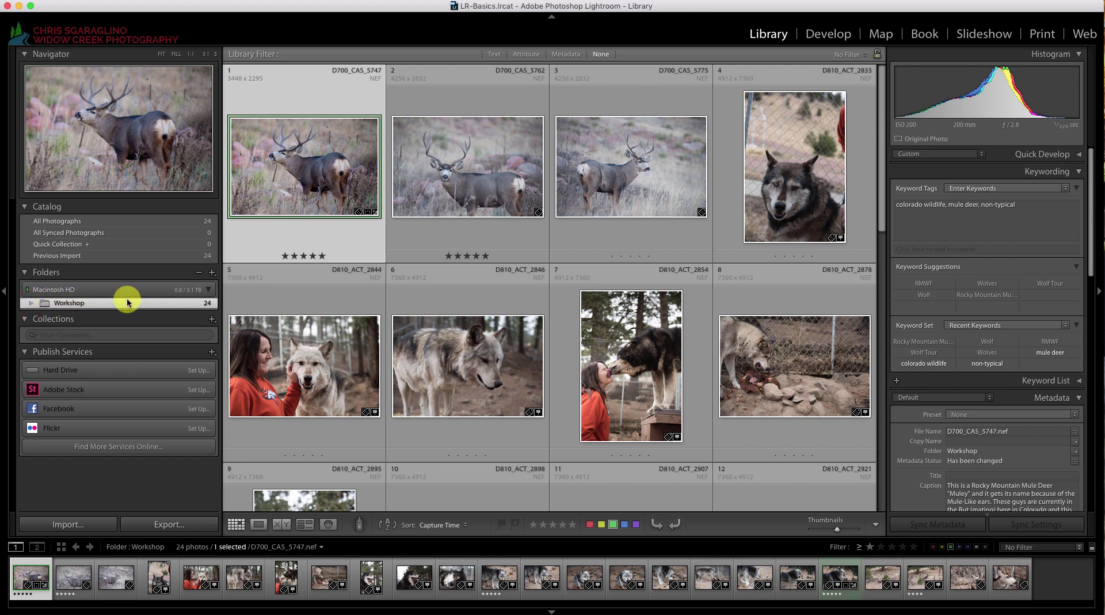
click(277, 180)
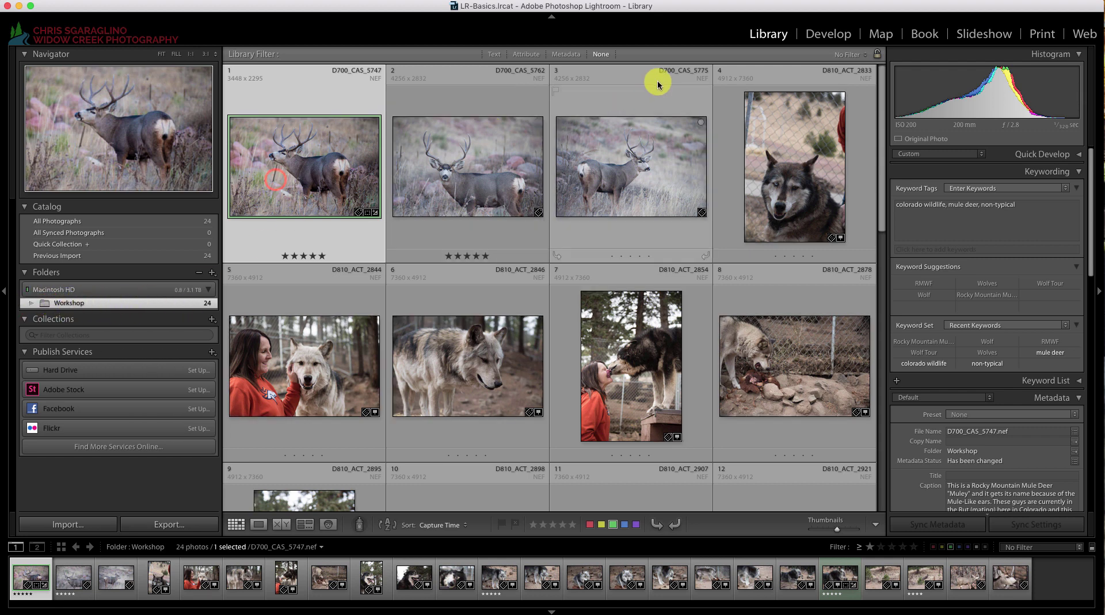
Open deer photo D700_CAS_5747 in Develop, reset it, then undo the reset to restore its edits
double_click(320, 153)
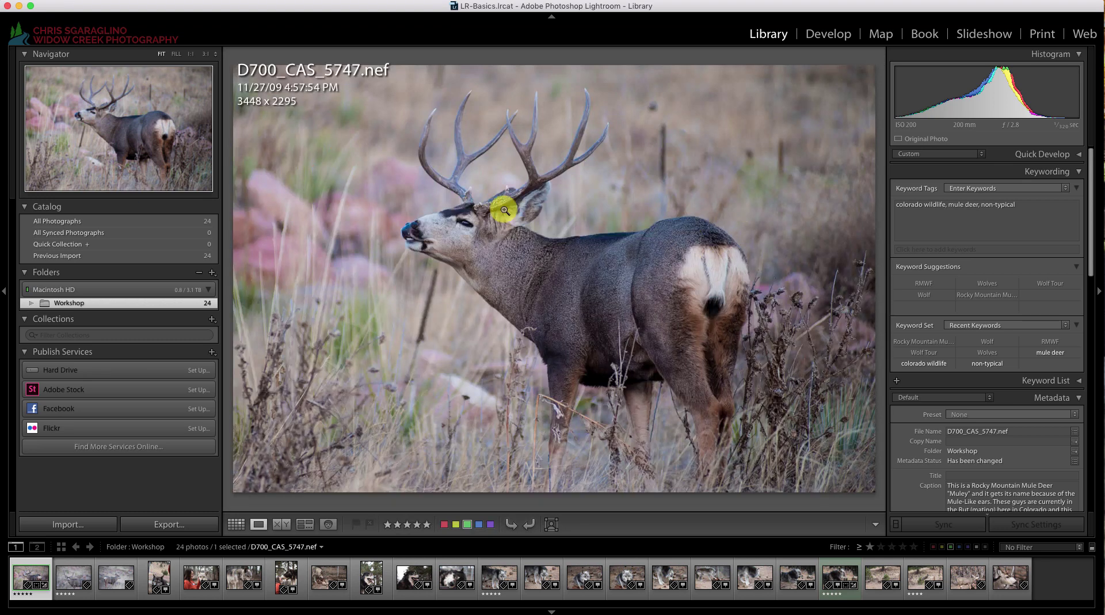
click(823, 35)
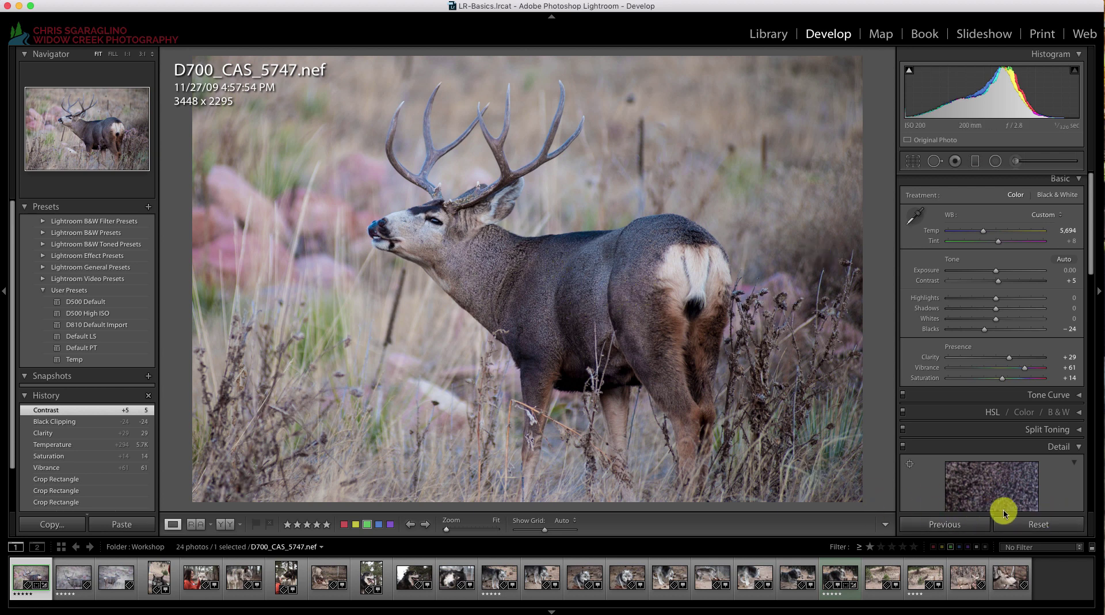
click(1041, 524)
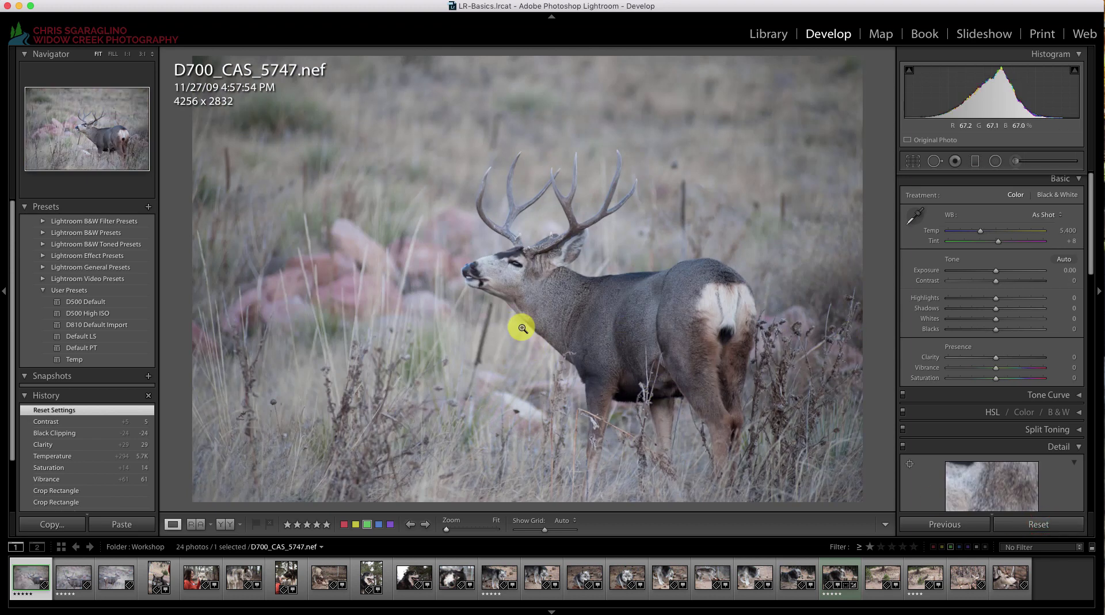
key(super+z)
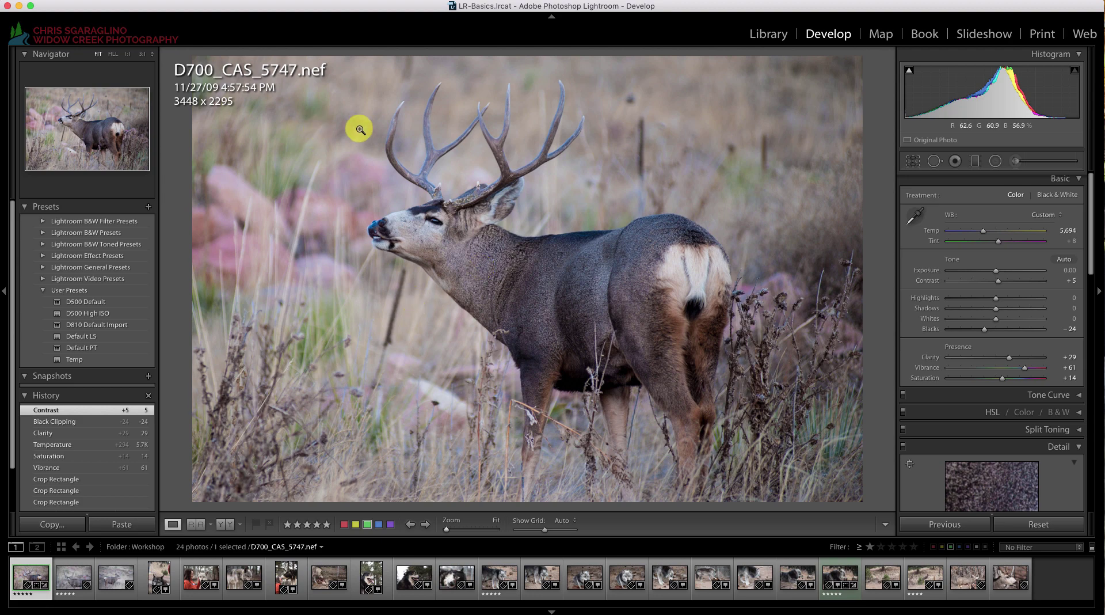
In the re-filtered Library grid, create virtual copy Copy 1 of deer photo D700_CAS_5747
click(766, 36)
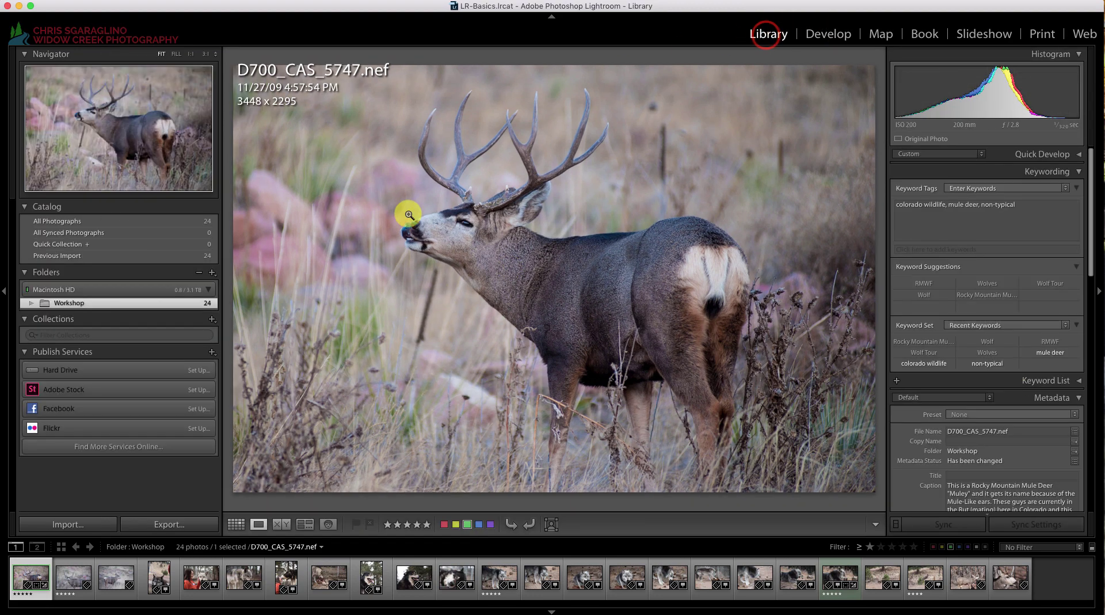
click(240, 523)
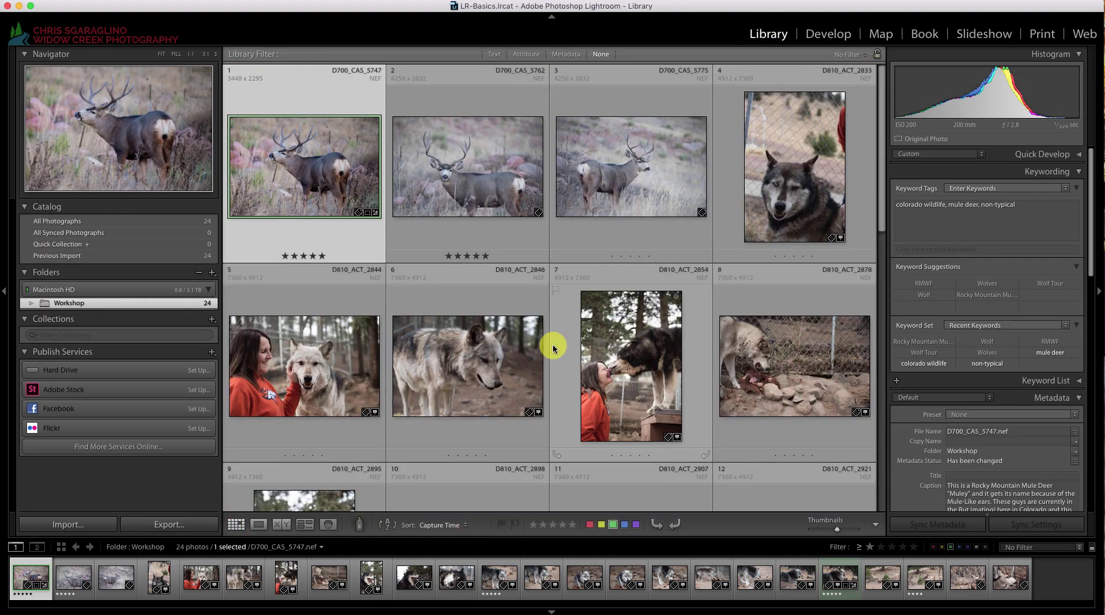
scroll(548, 343, down, 5)
scroll(553, 346, up, 10)
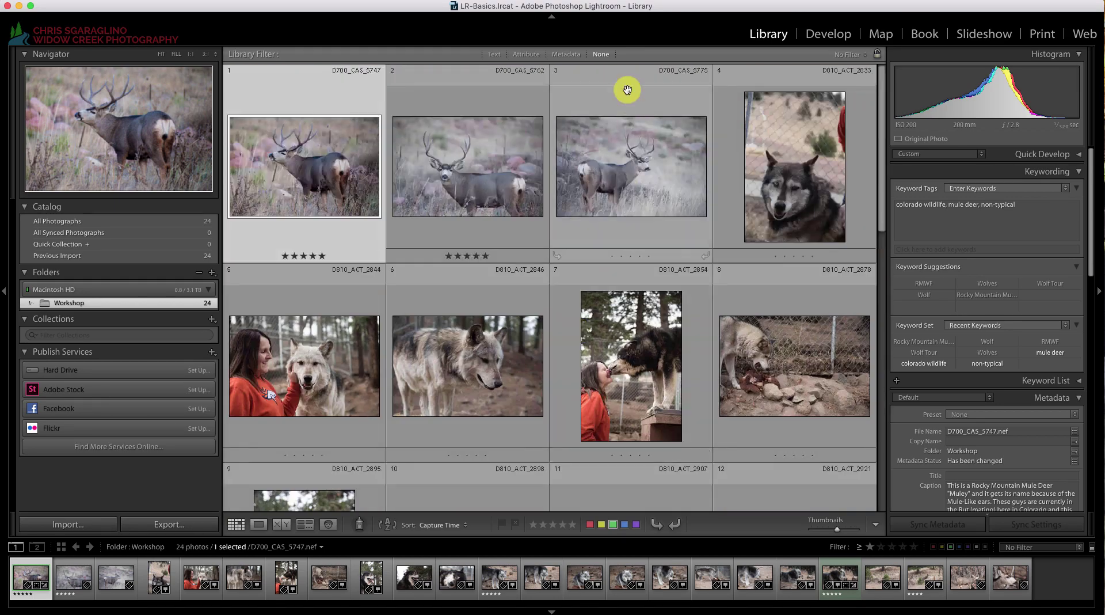
click(526, 54)
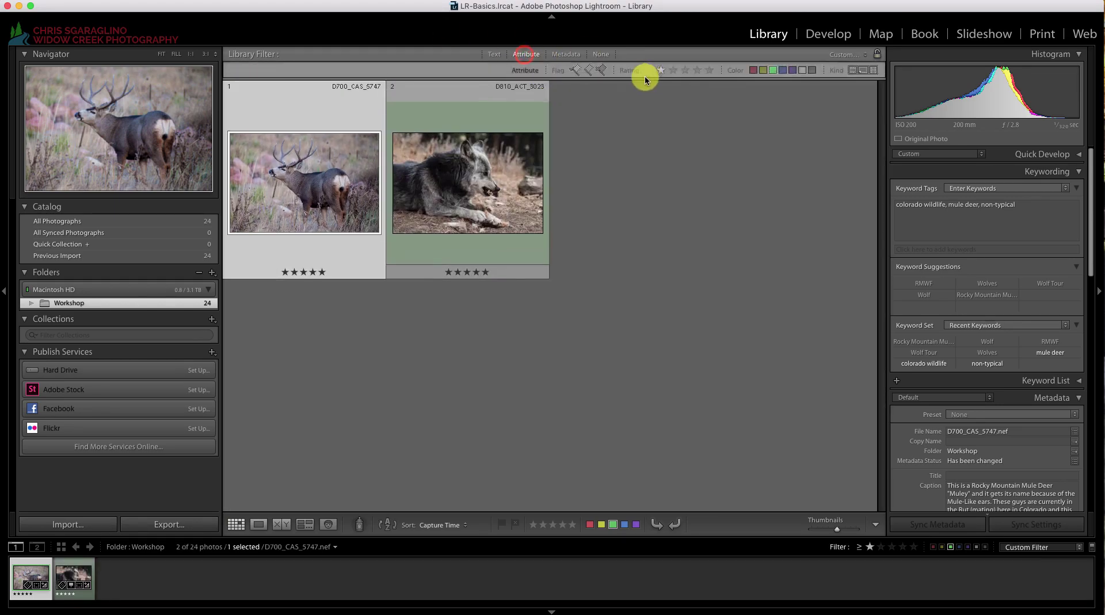
right_click(299, 181)
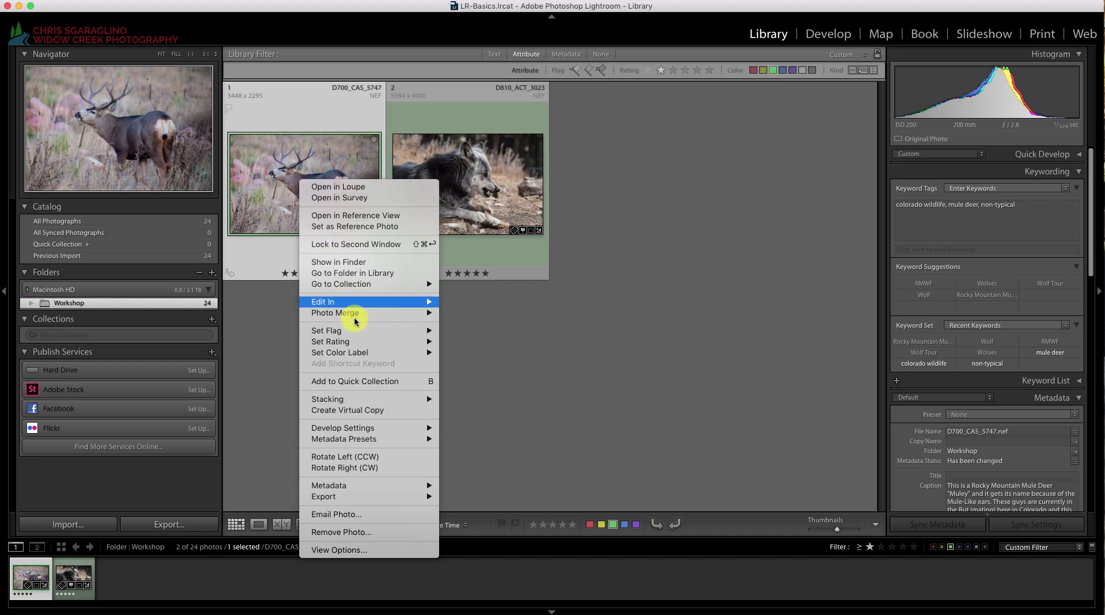
click(359, 410)
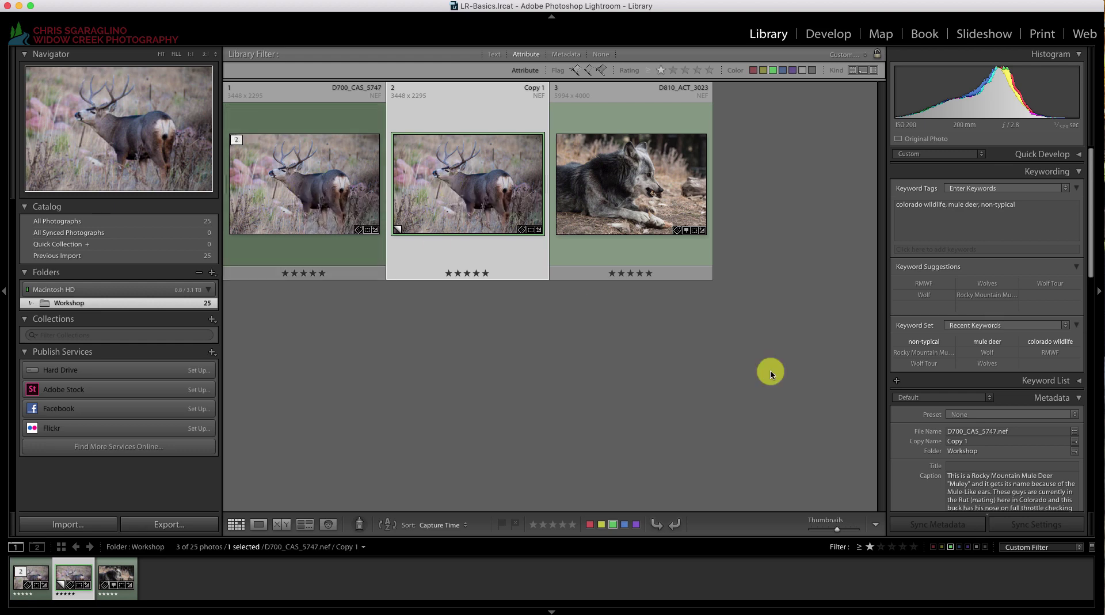
Reset the original D700_CAS_5747 in Develop, then return to the Library grid view
double_click(301, 190)
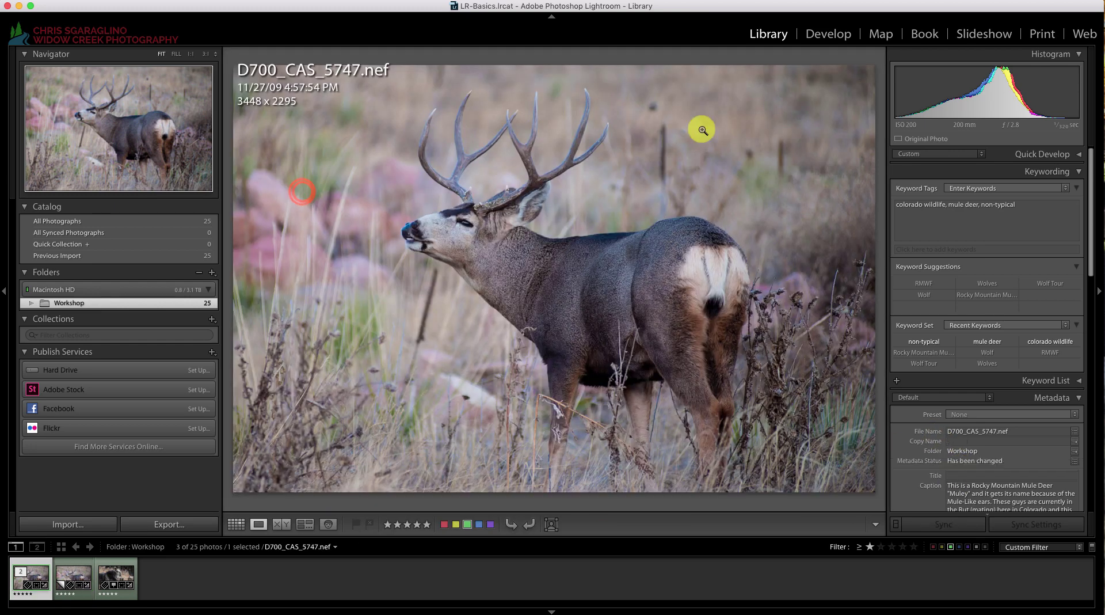
click(830, 34)
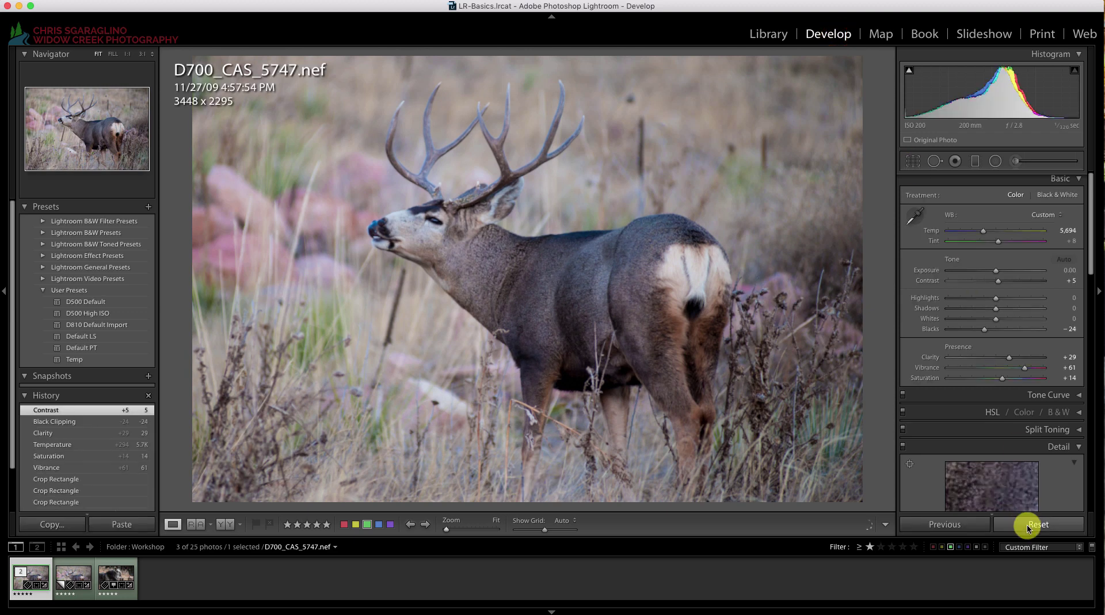
click(1028, 526)
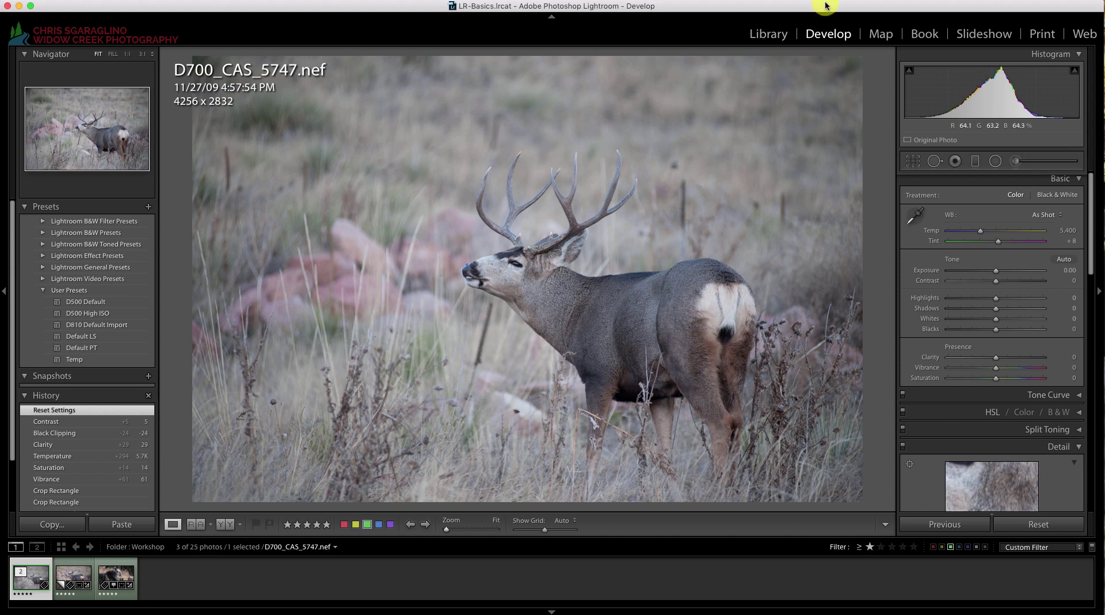
click(774, 33)
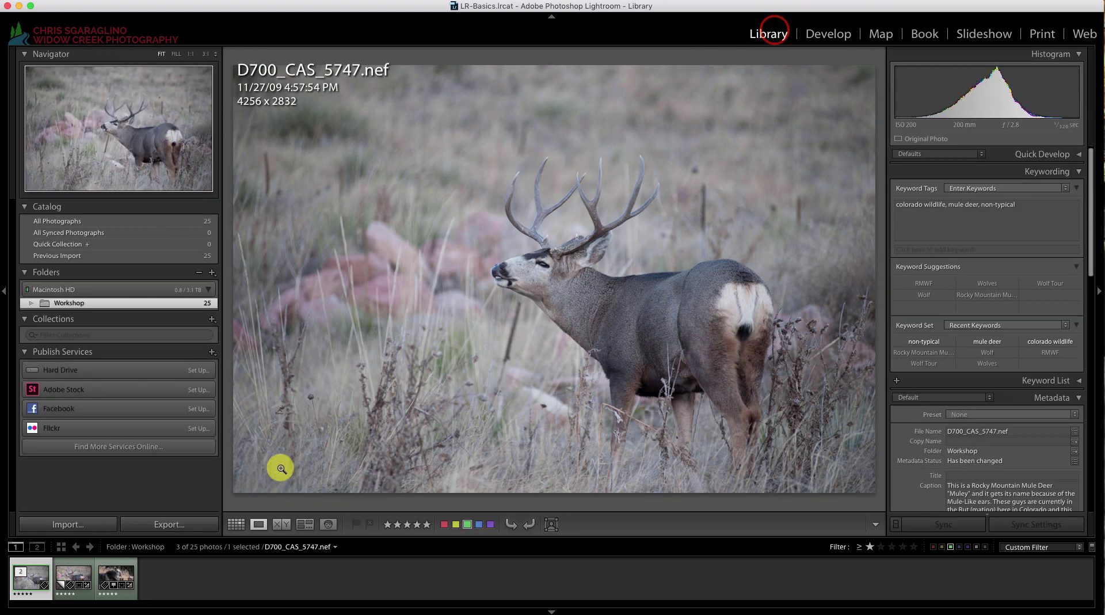
click(233, 523)
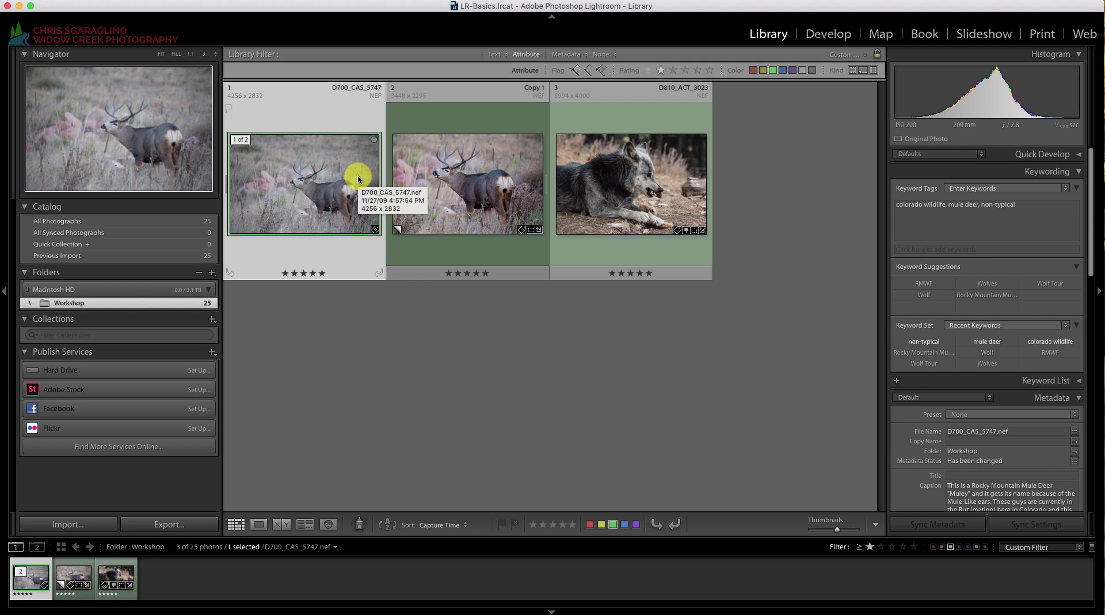
click(298, 181)
Remove the deer's virtual copy 'Copy 1' from the catalogue
click(452, 93)
click(420, 109)
click(419, 109)
right_click(442, 113)
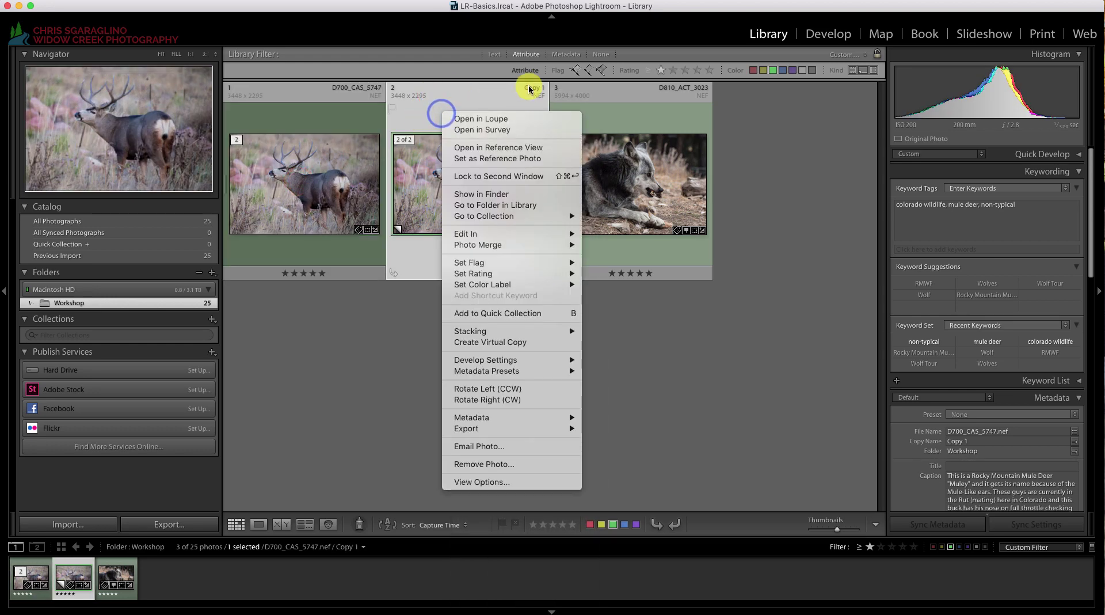
click(481, 465)
click(443, 244)
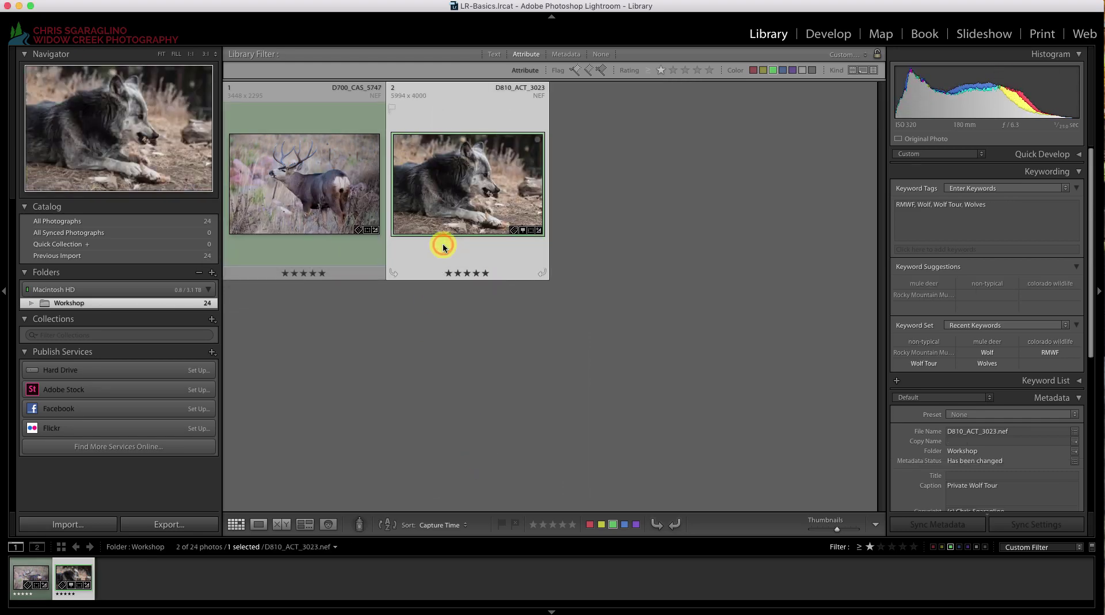
Select the original mule deer photo in the grid
click(440, 348)
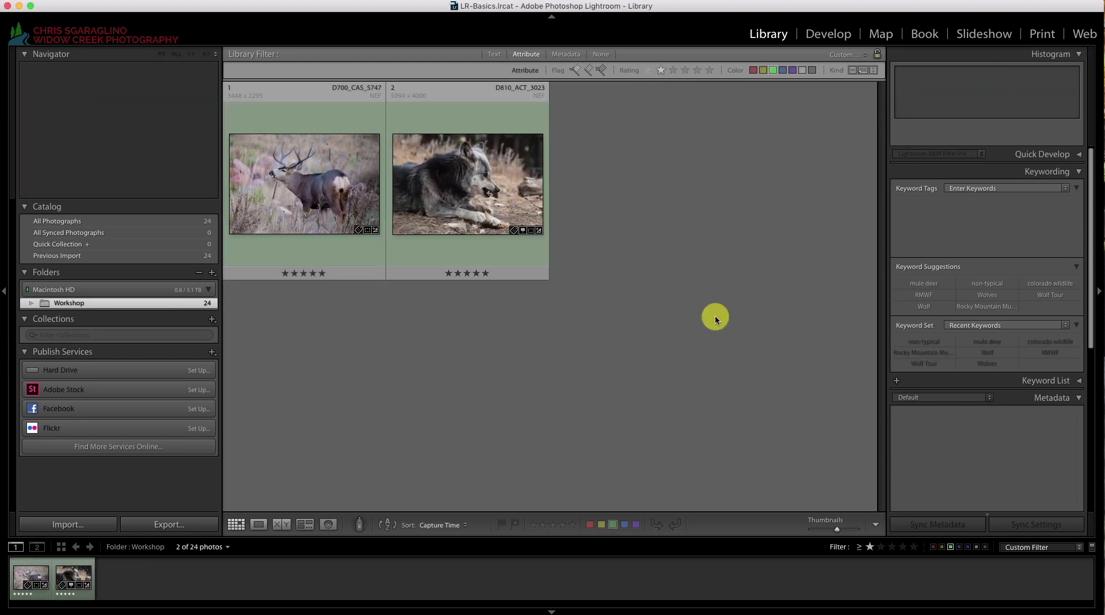
click(715, 316)
click(274, 180)
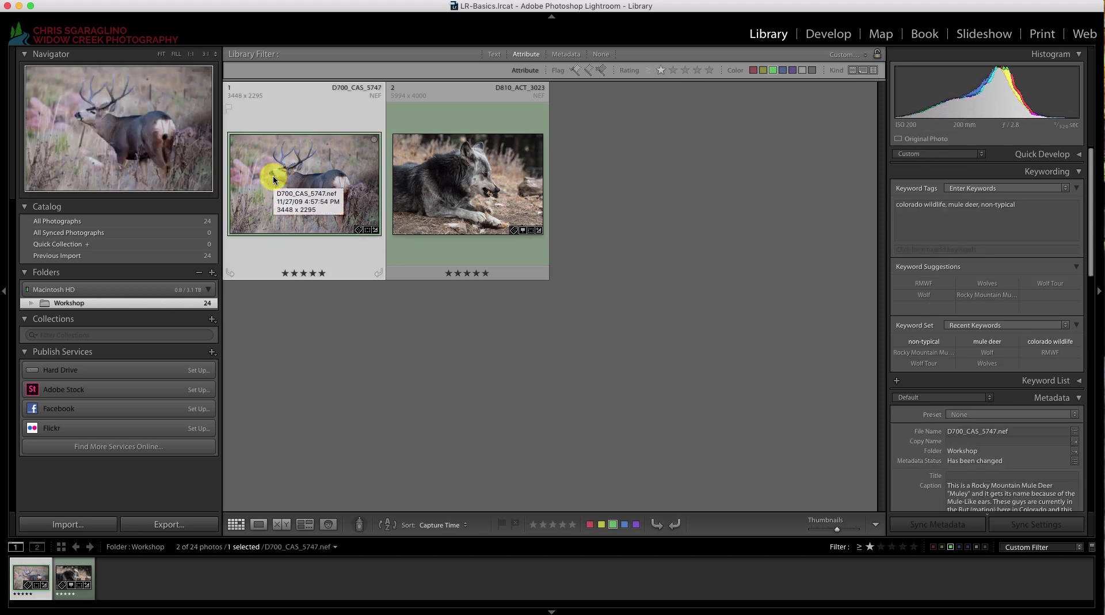
Open the Export One File dialog for the deer photo
right_click(282, 162)
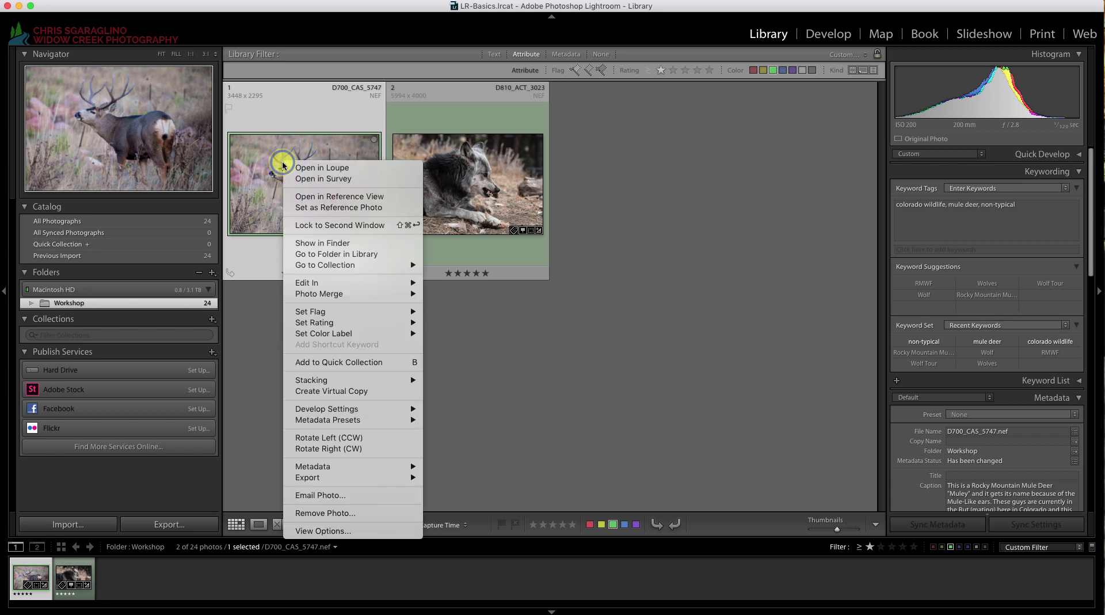
click(330, 477)
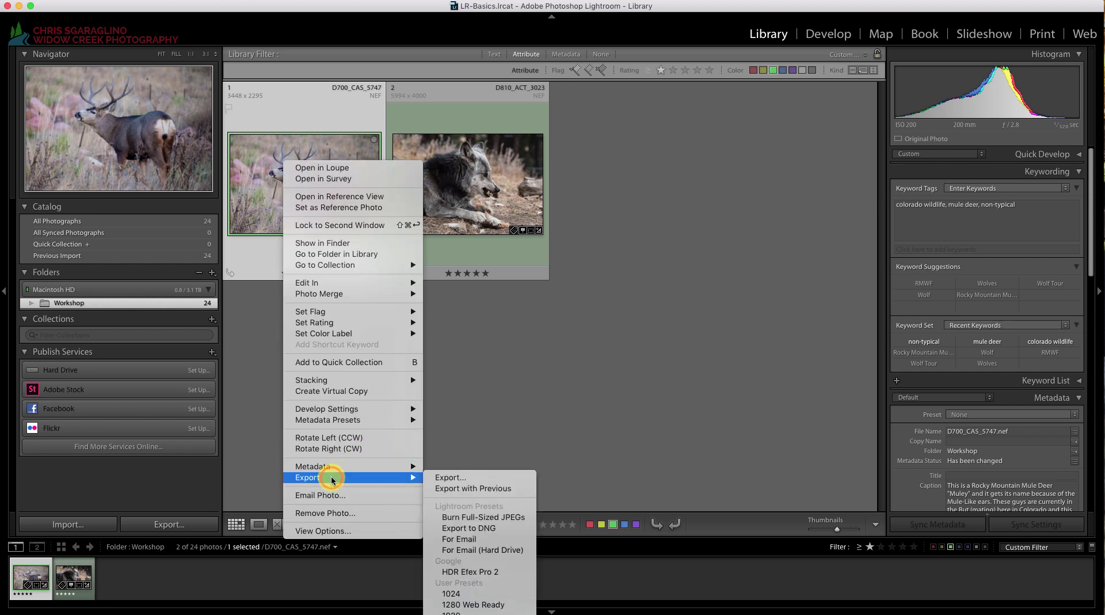
click(461, 481)
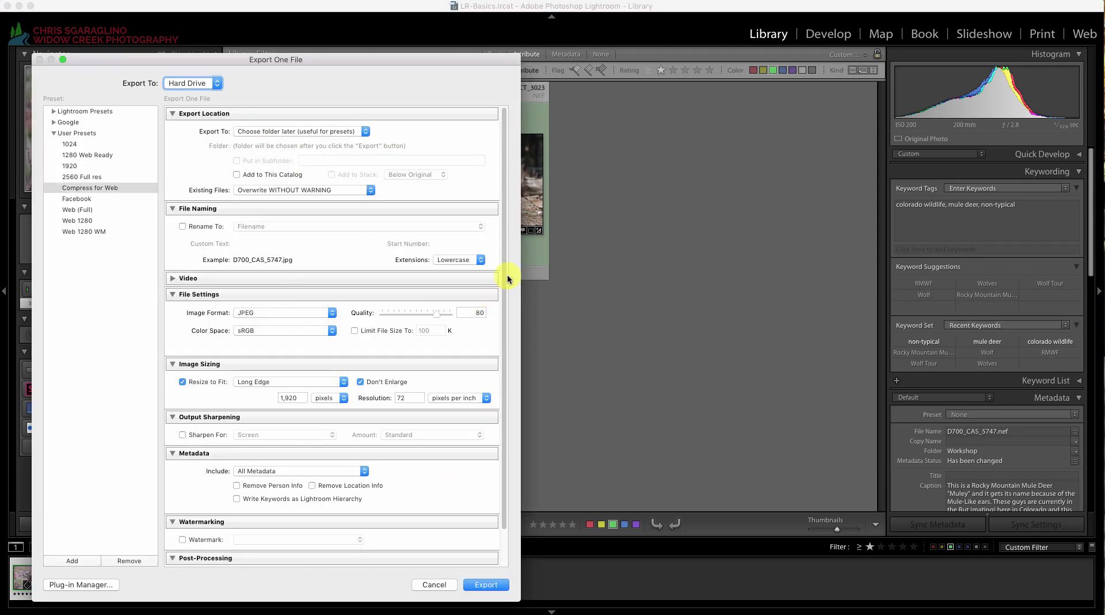
scroll(505, 253, down, 2)
scroll(509, 196, up, 2)
Set Existing Files to 'Ask what to do' and the export destination to Desktop
click(248, 191)
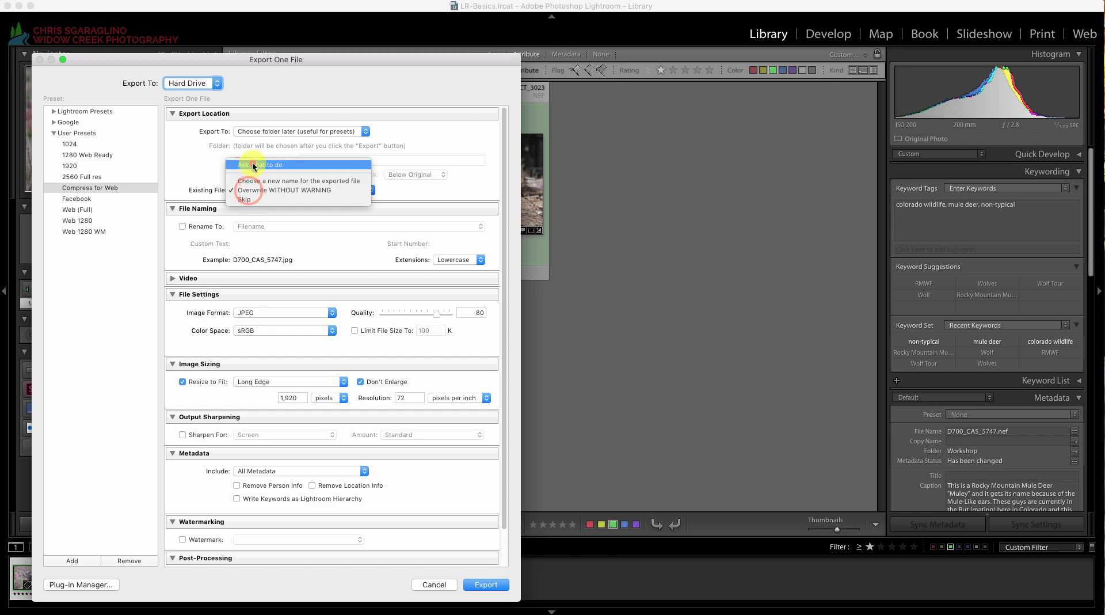
click(253, 166)
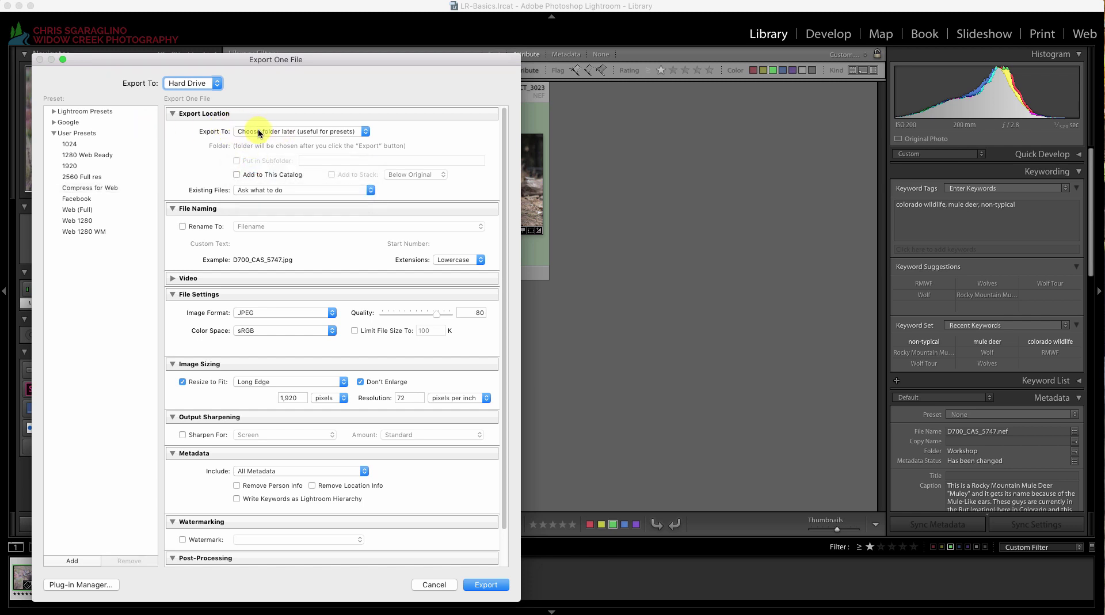
click(258, 133)
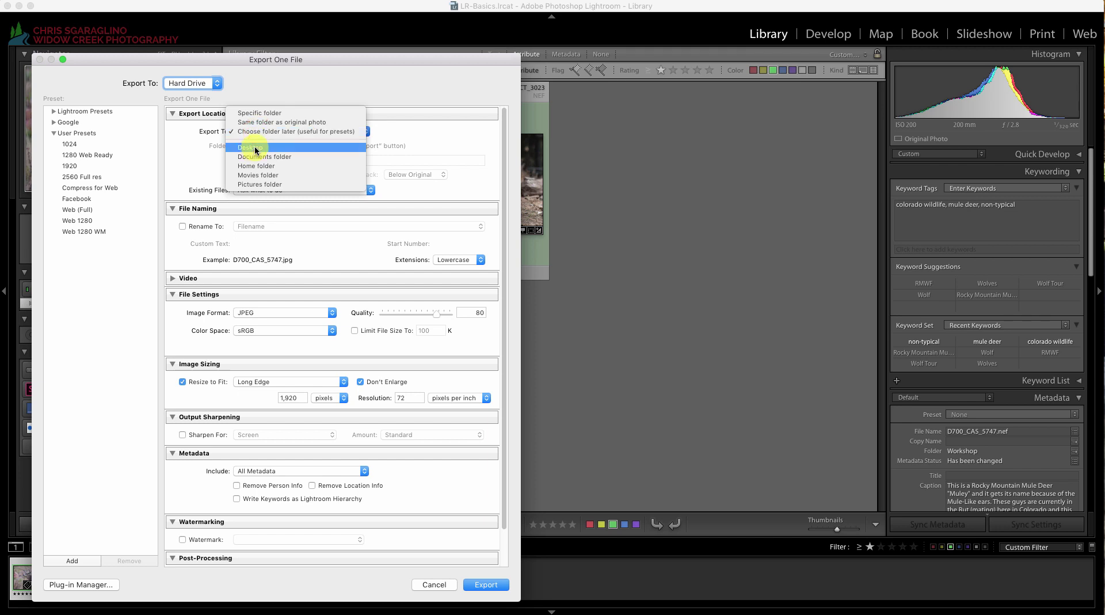
click(254, 147)
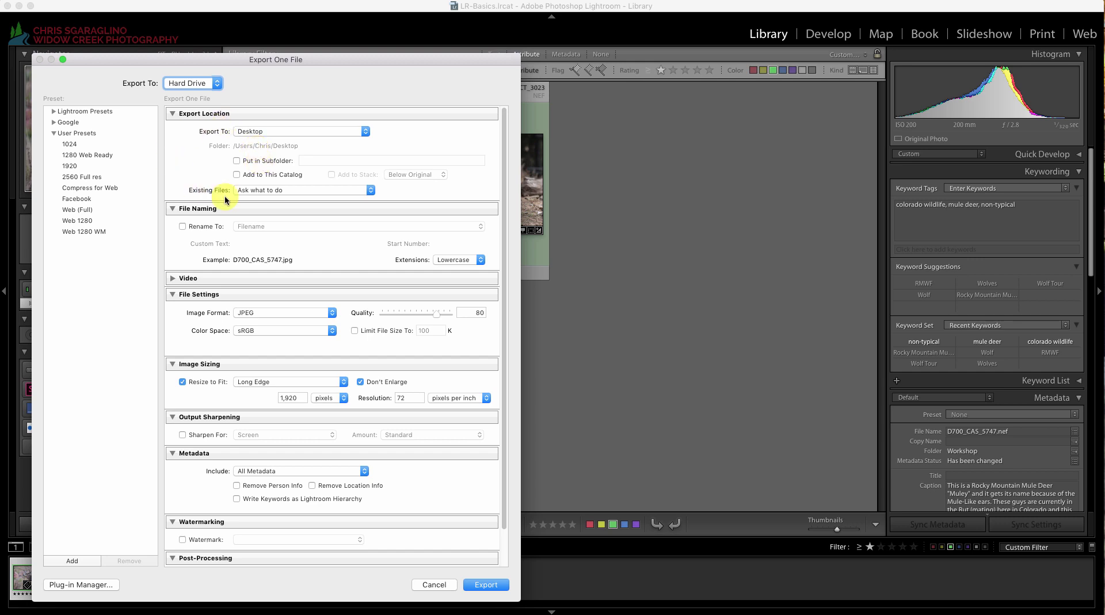
Change the long-edge resize from 1,920 to 1024 pixels and enable Sharpen For Screen
click(168, 209)
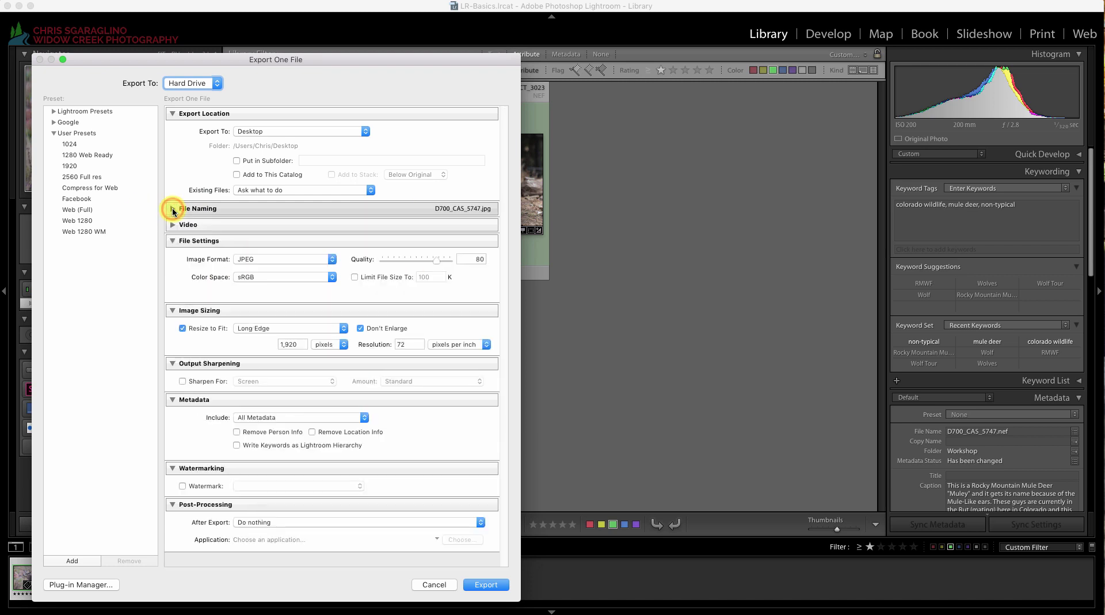
click(294, 344)
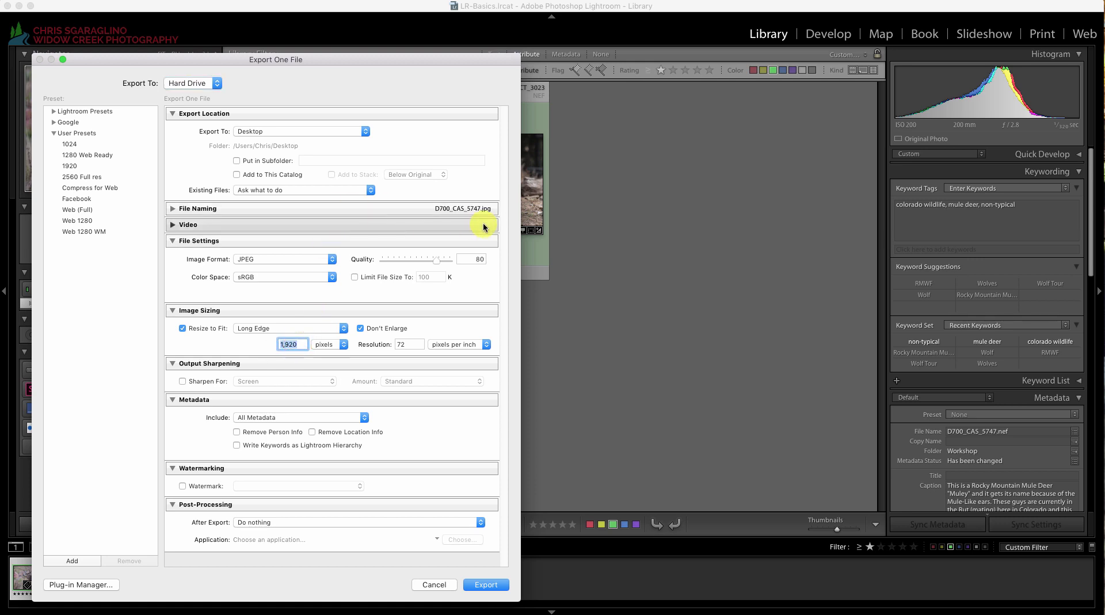
text(1024)
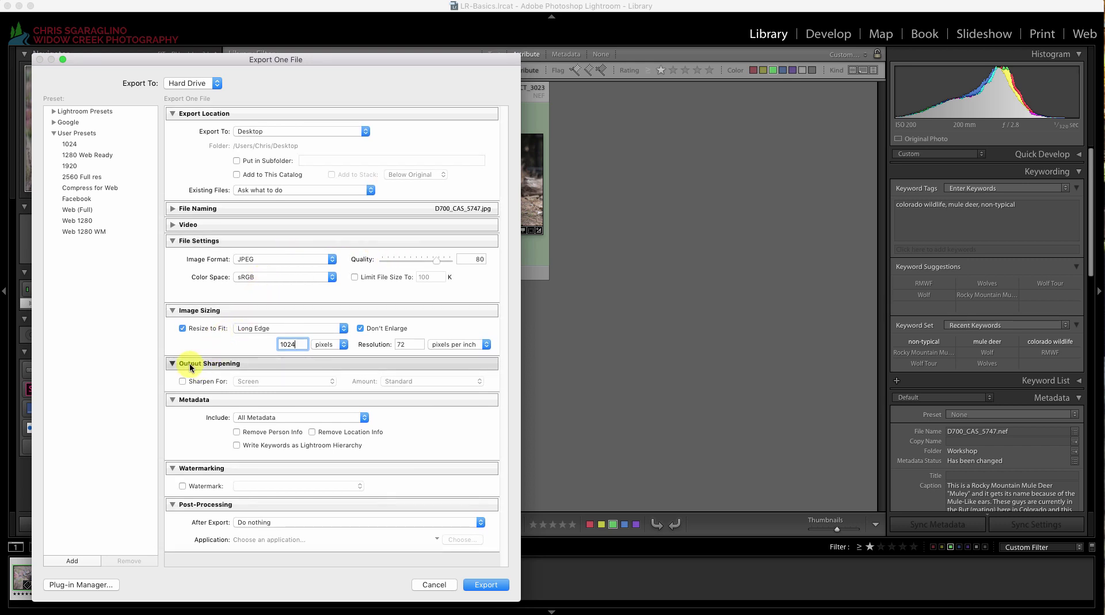
click(182, 382)
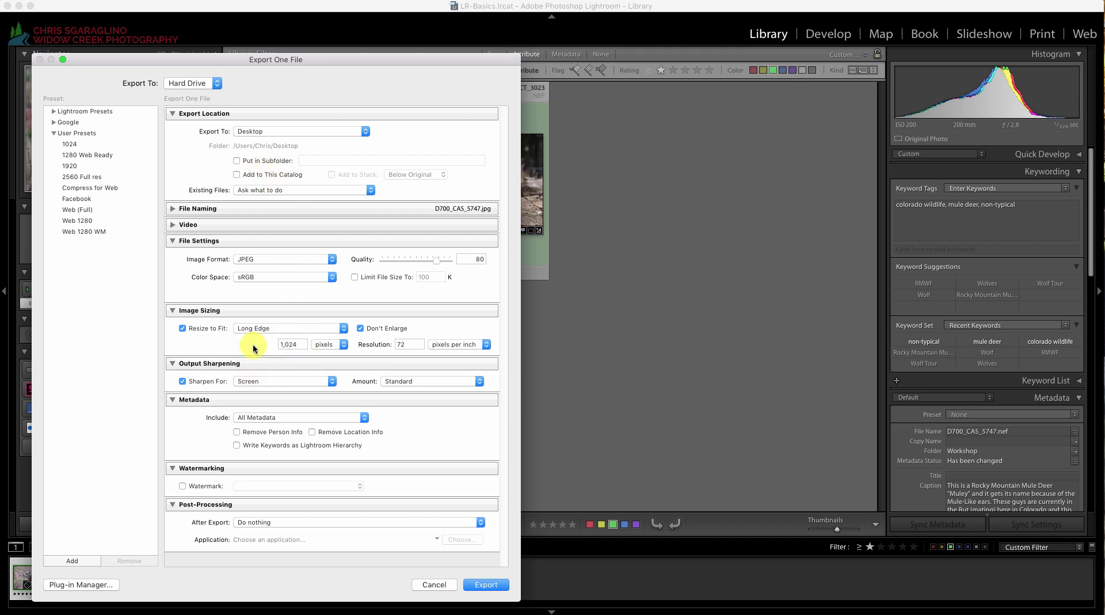
Save these settings as the 'Blog Posts' preset and export deer photo D700_CAS_5747
click(72, 560)
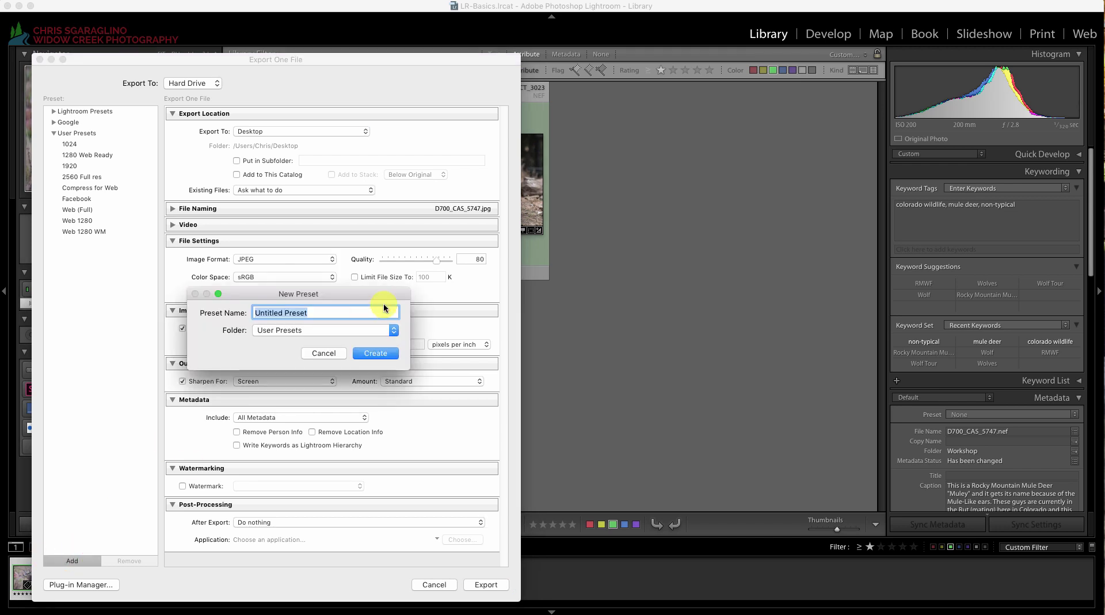
text(Bl)
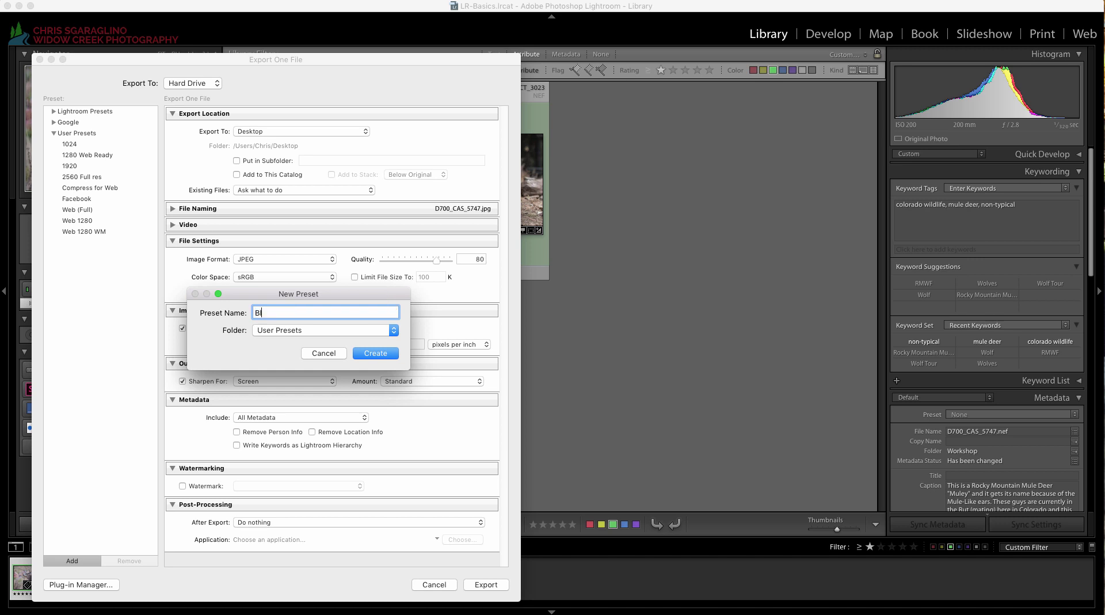
text(og Posts)
click(377, 355)
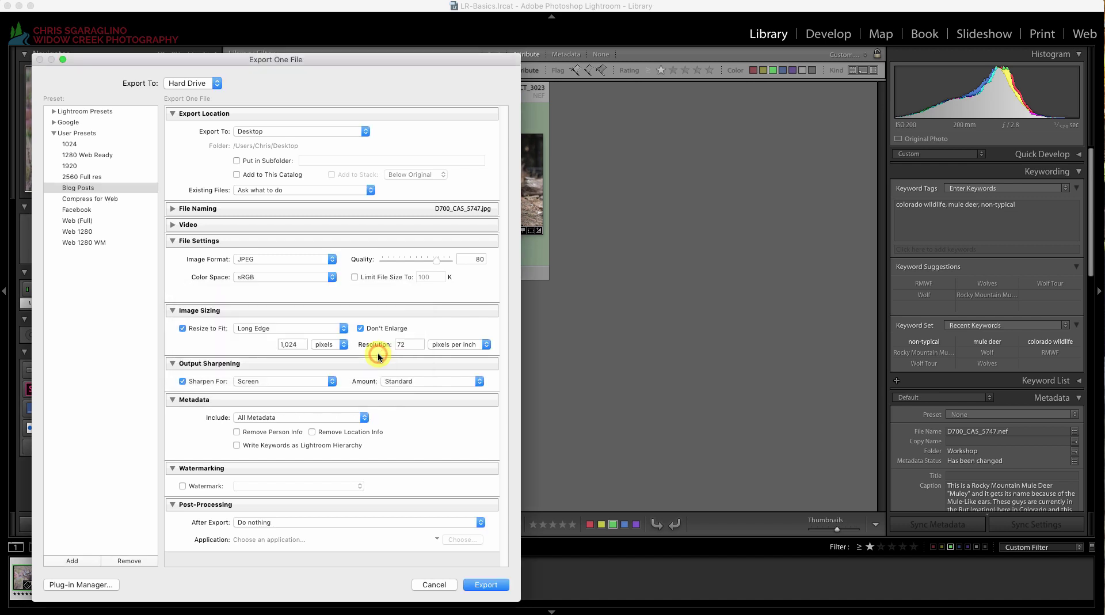
click(491, 588)
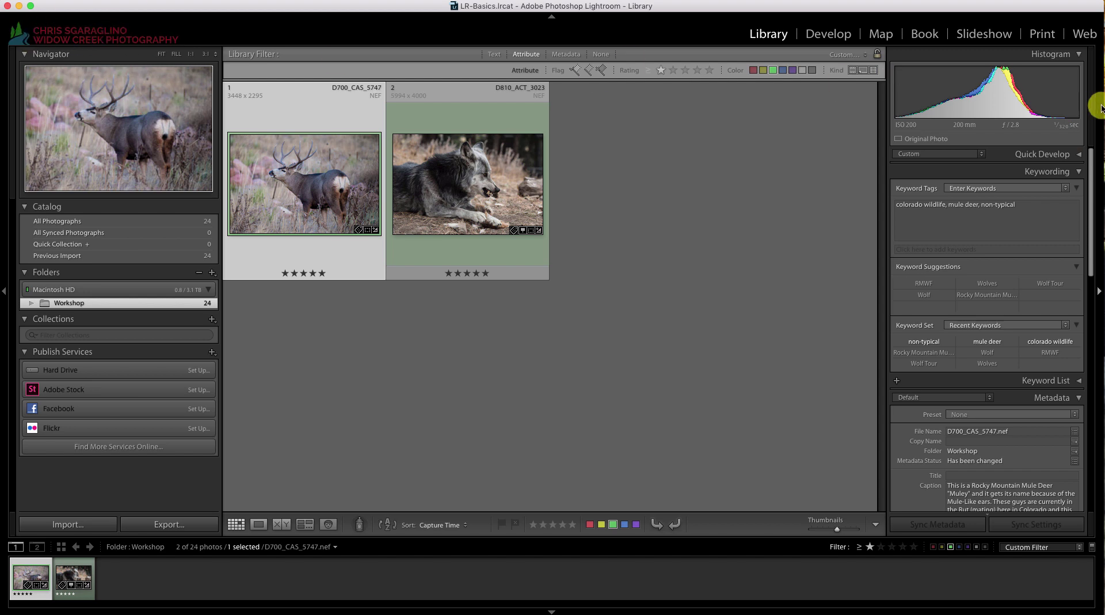
Open the exported D700_CAS_5747.jpg from the desktop in Preview
drag(1102, 105, 1031, 105)
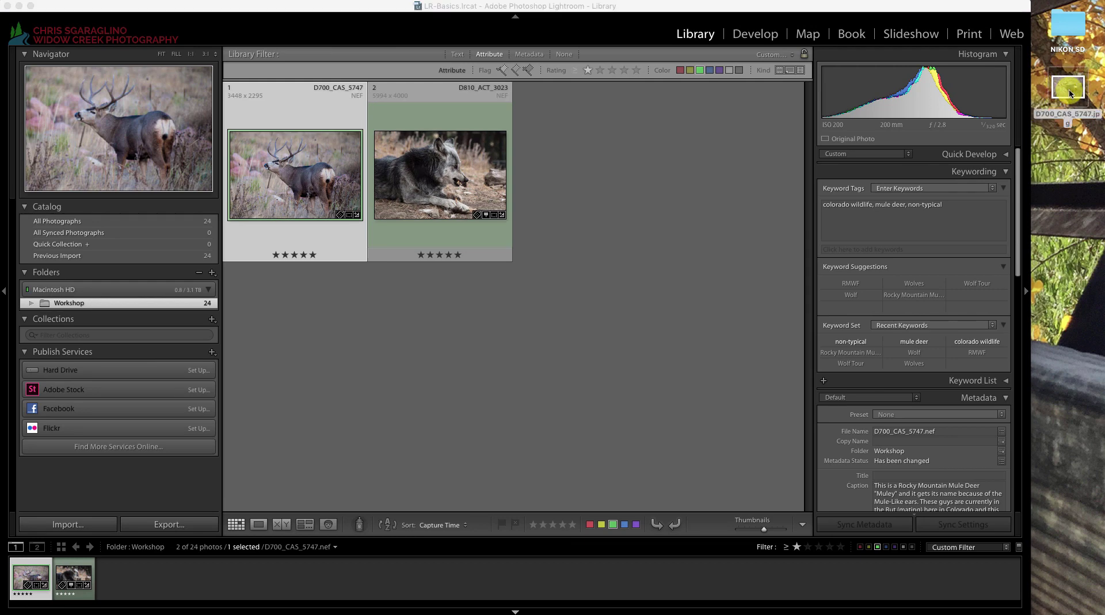
right_click(1066, 89)
mouse_move(960, 108)
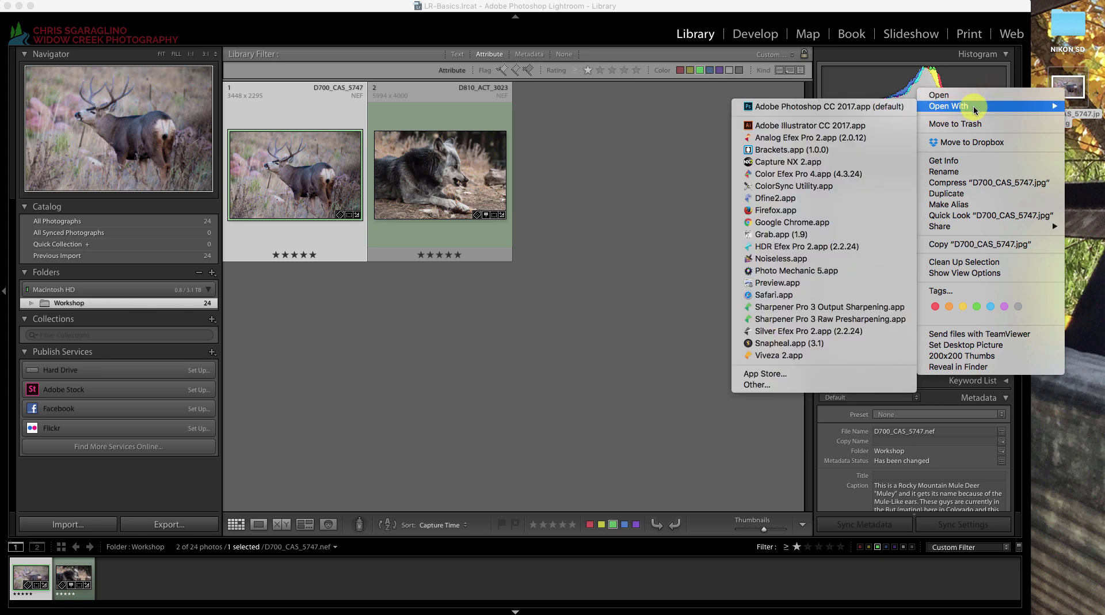
click(771, 284)
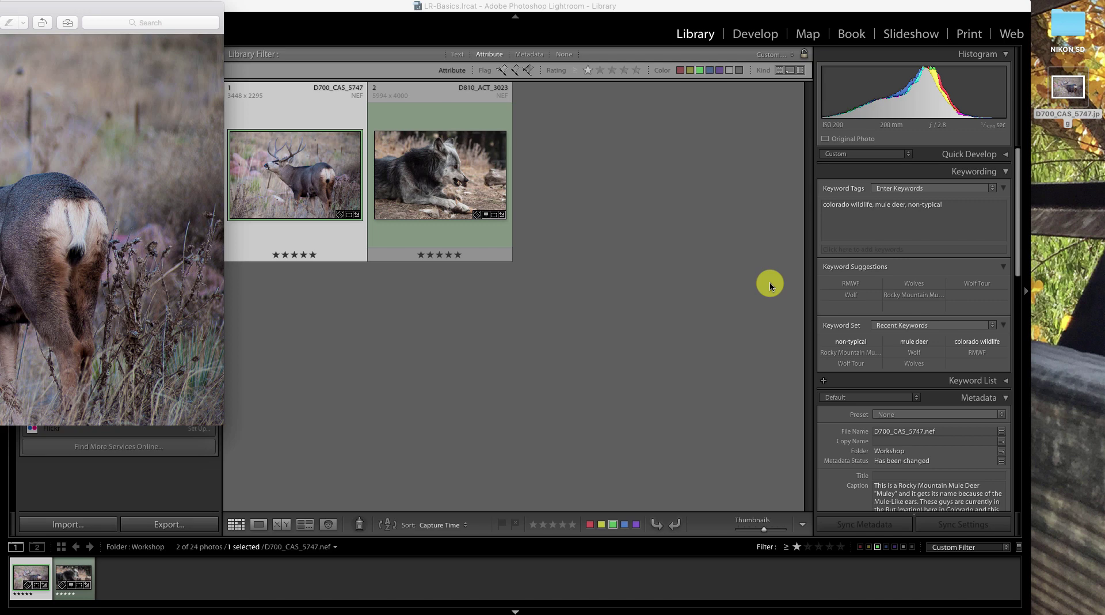
Centre and inspect the deer preview, close it, and select the wolf photo
drag(115, 8, 355, 83)
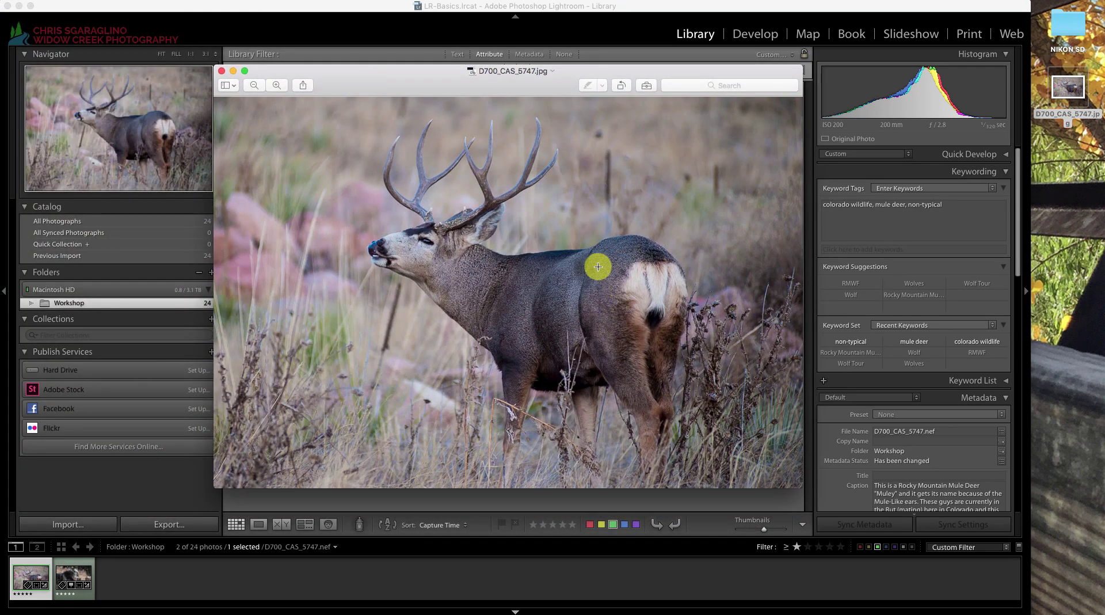
mouse_move(1072, 105)
mouse_down()
mouse_move(614, 165)
mouse_move(420, 231)
mouse_move(1015, 113)
mouse_move(1072, 85)
mouse_up()
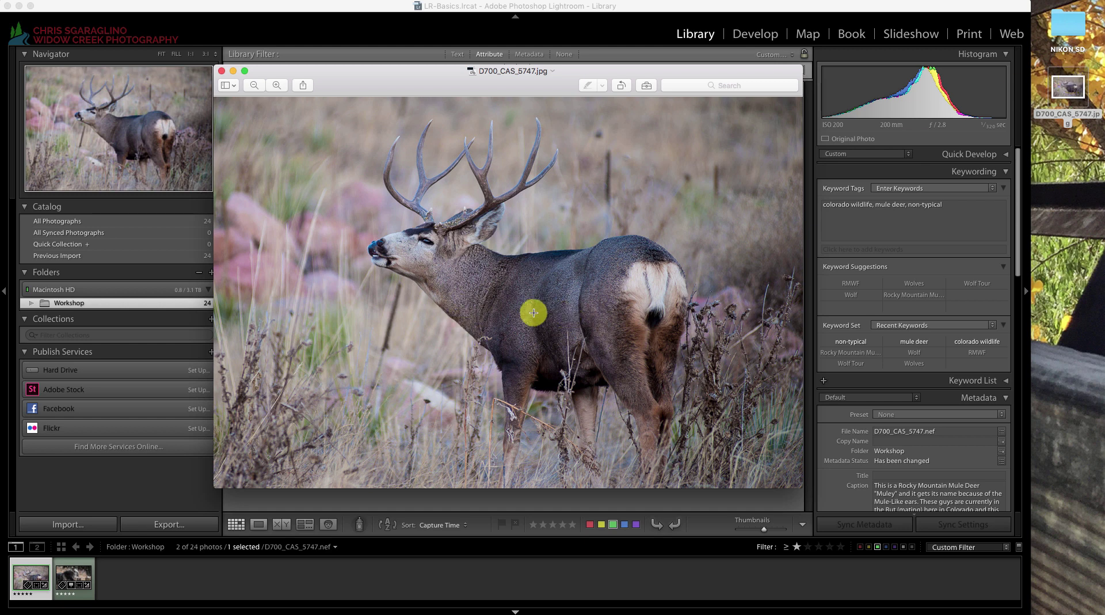
click(363, 73)
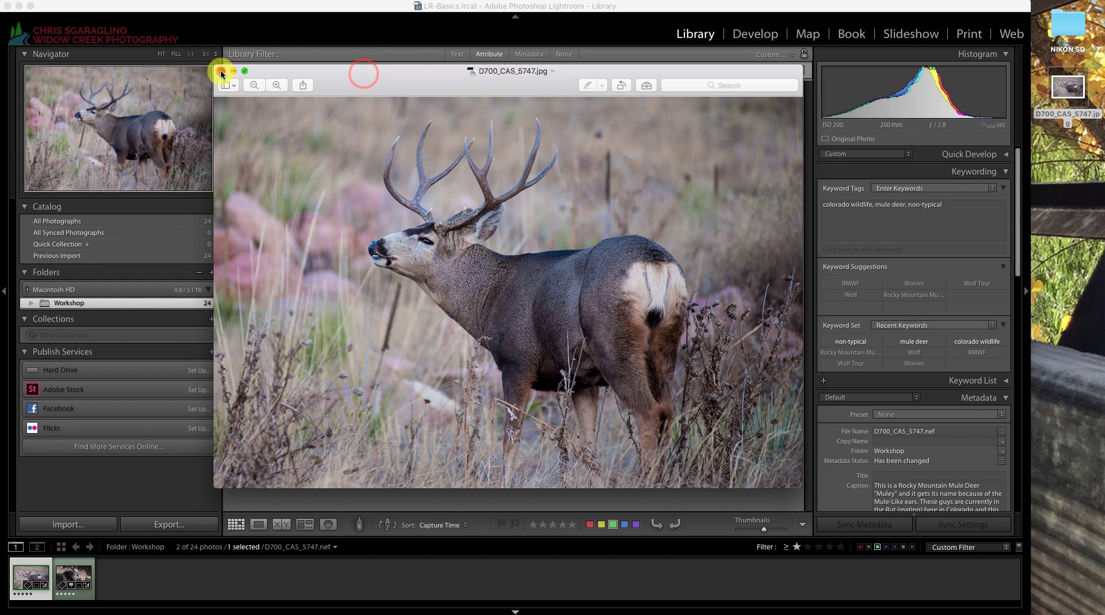
click(222, 71)
click(462, 153)
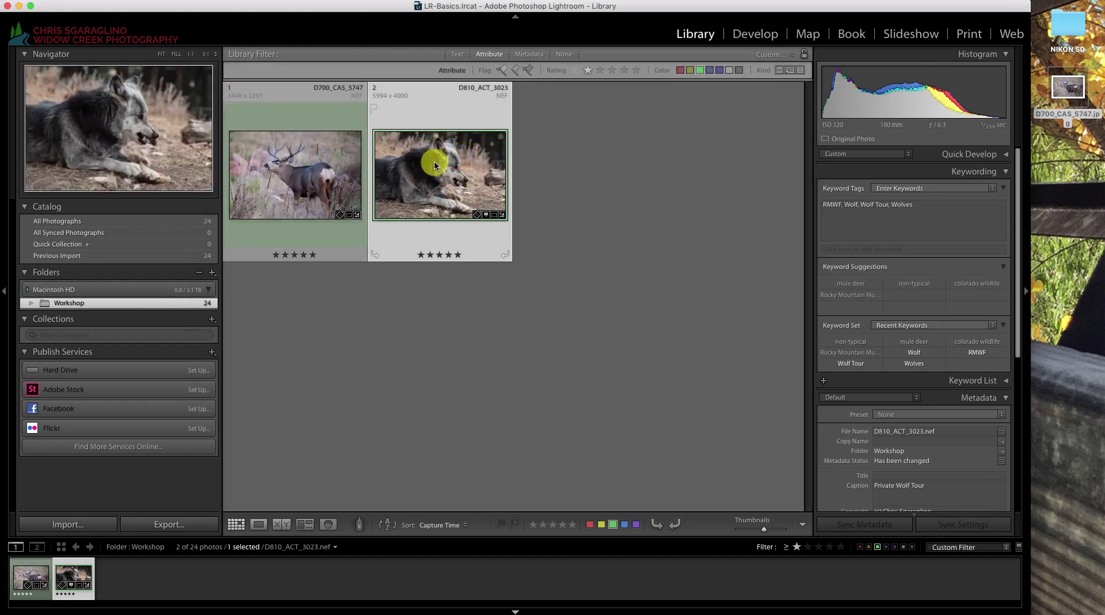
Export wolf photo D810_ACT_3023 with the Blog Posts preset
right_click(390, 137)
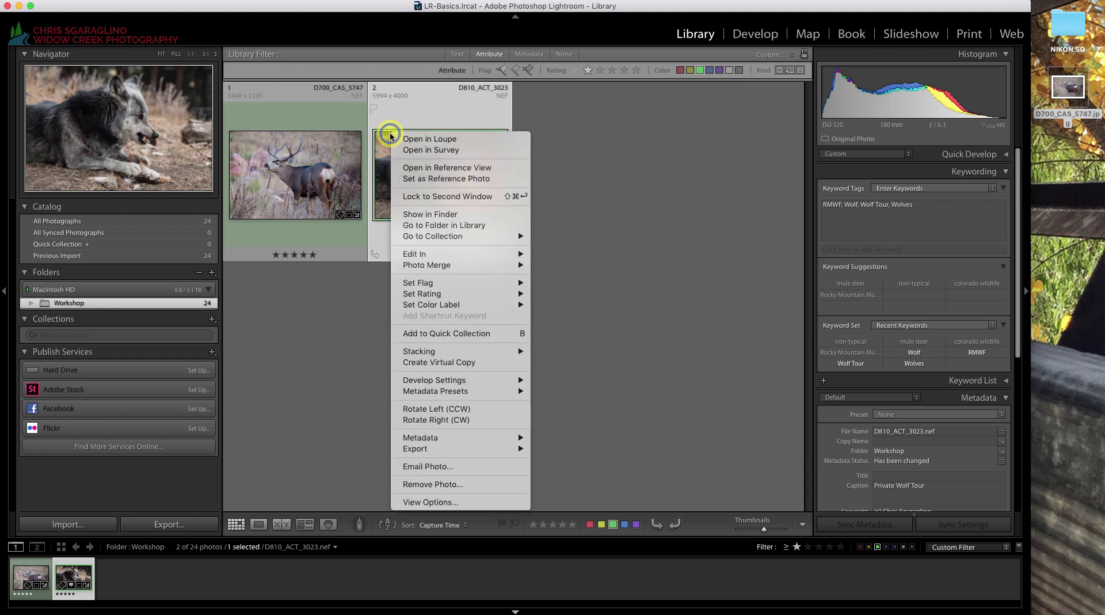
mouse_move(426, 449)
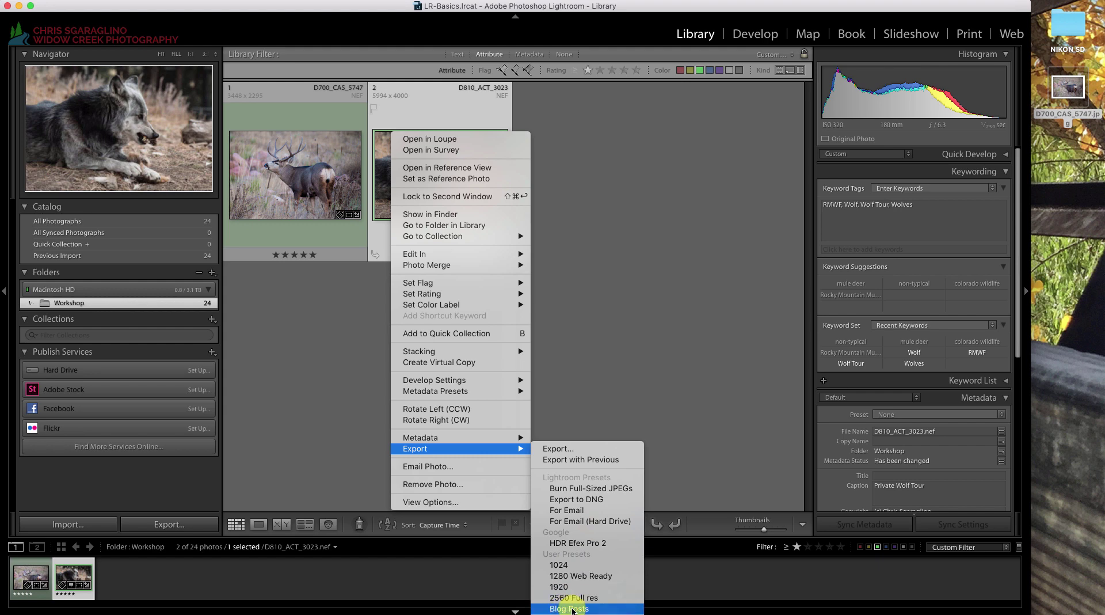
click(572, 609)
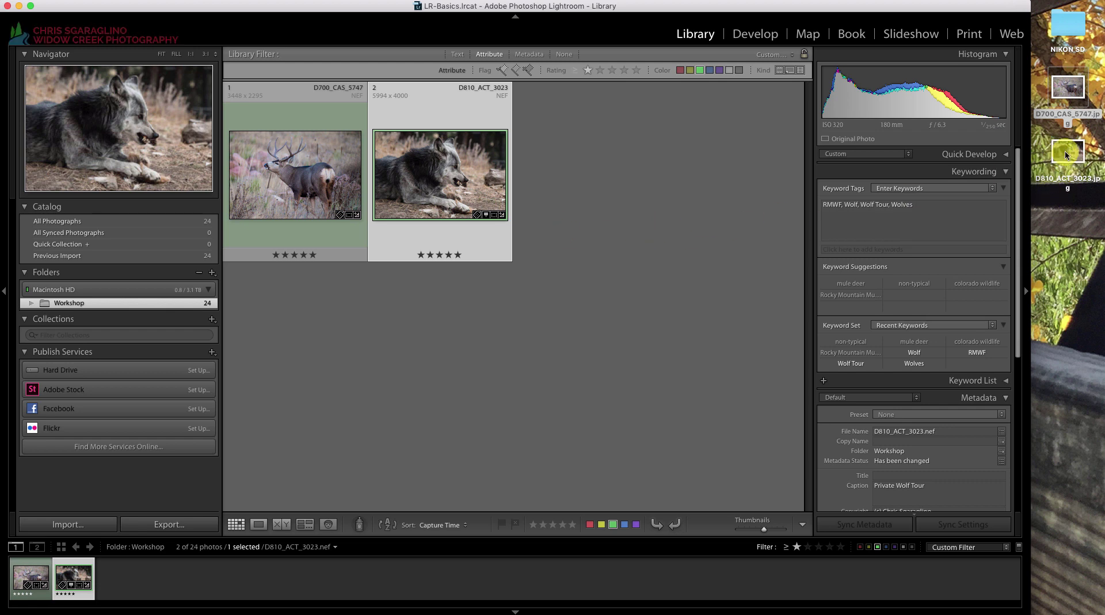
Open D810_ACT_3023.jpg from the desktop in Preview and centre its window
right_click(1047, 153)
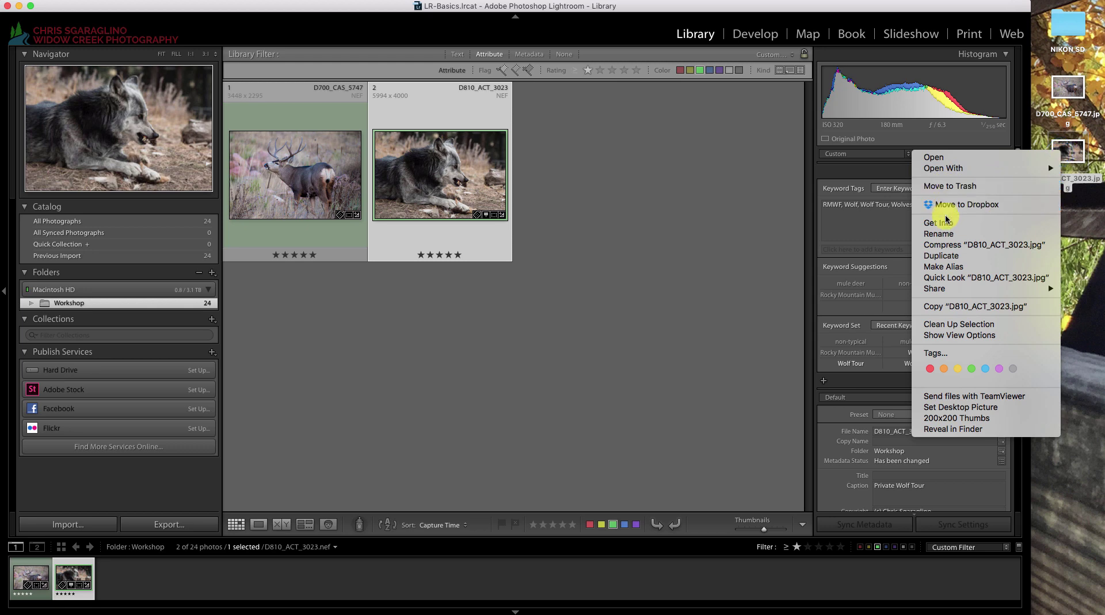
mouse_move(939, 168)
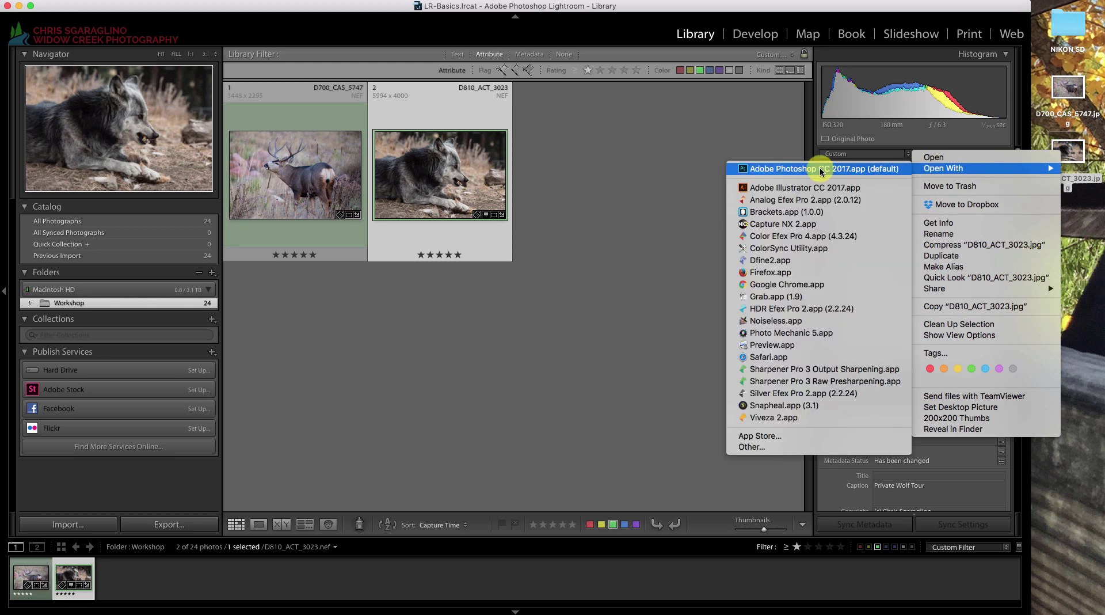
click(771, 345)
drag(0, 17, 347, 74)
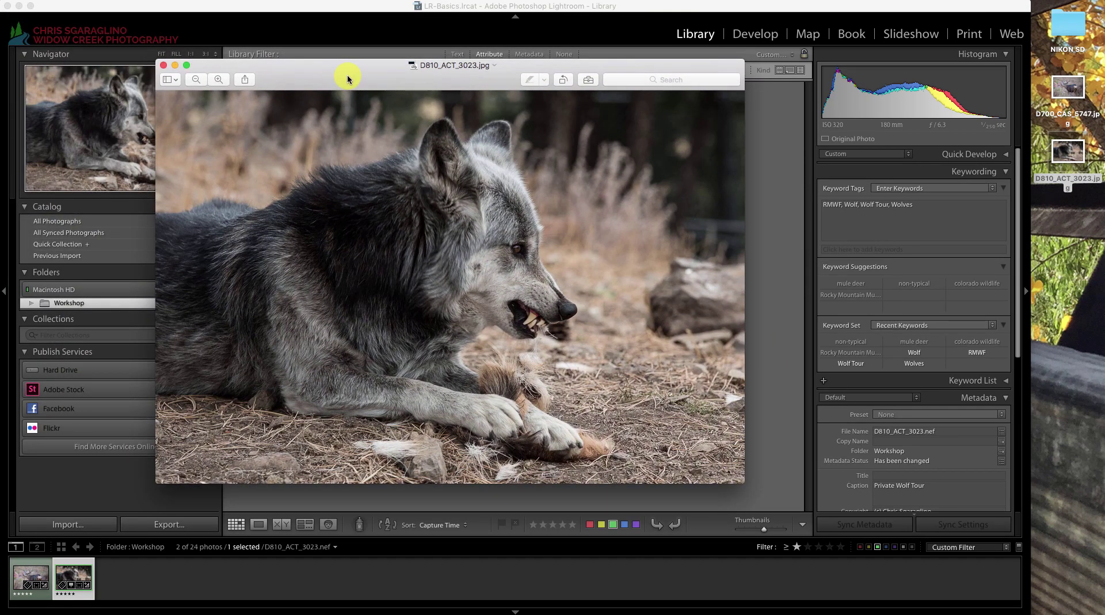